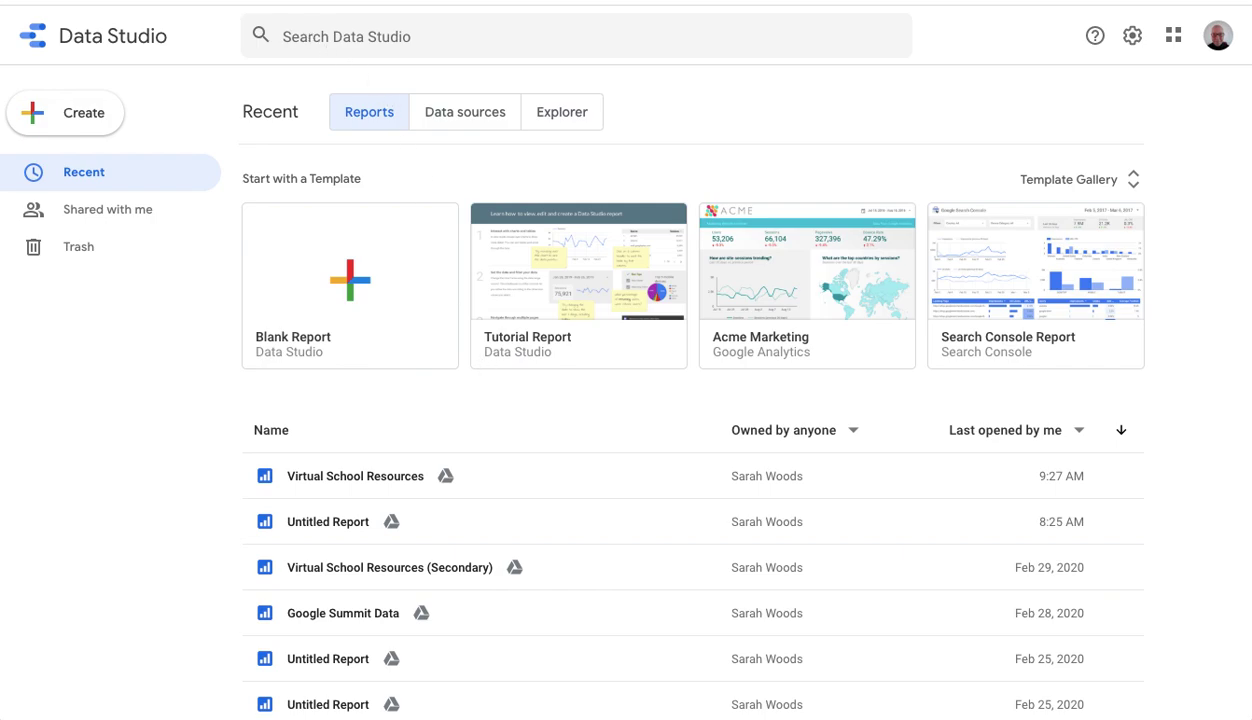
Switch to the Tools for Online Learning form and scroll through its questions
{"action": "left_click", "coordinate": [261, 0]}
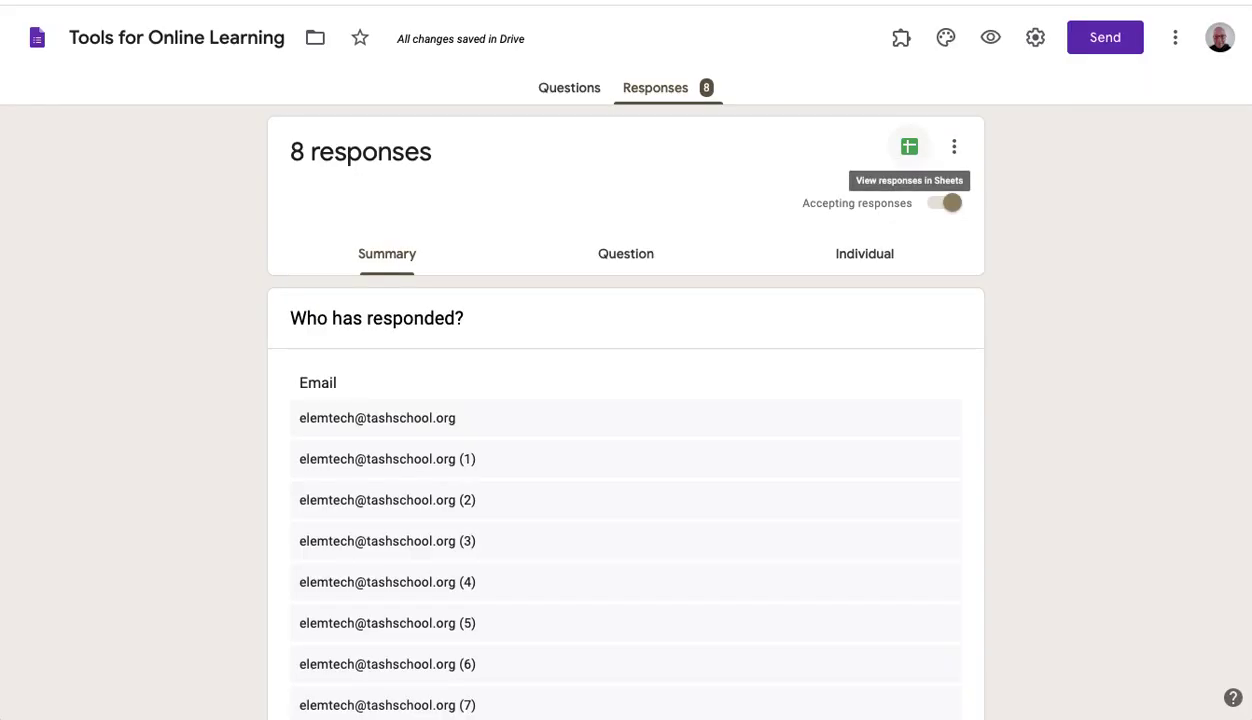
{"action": "left_click", "coordinate": [557, 91]}
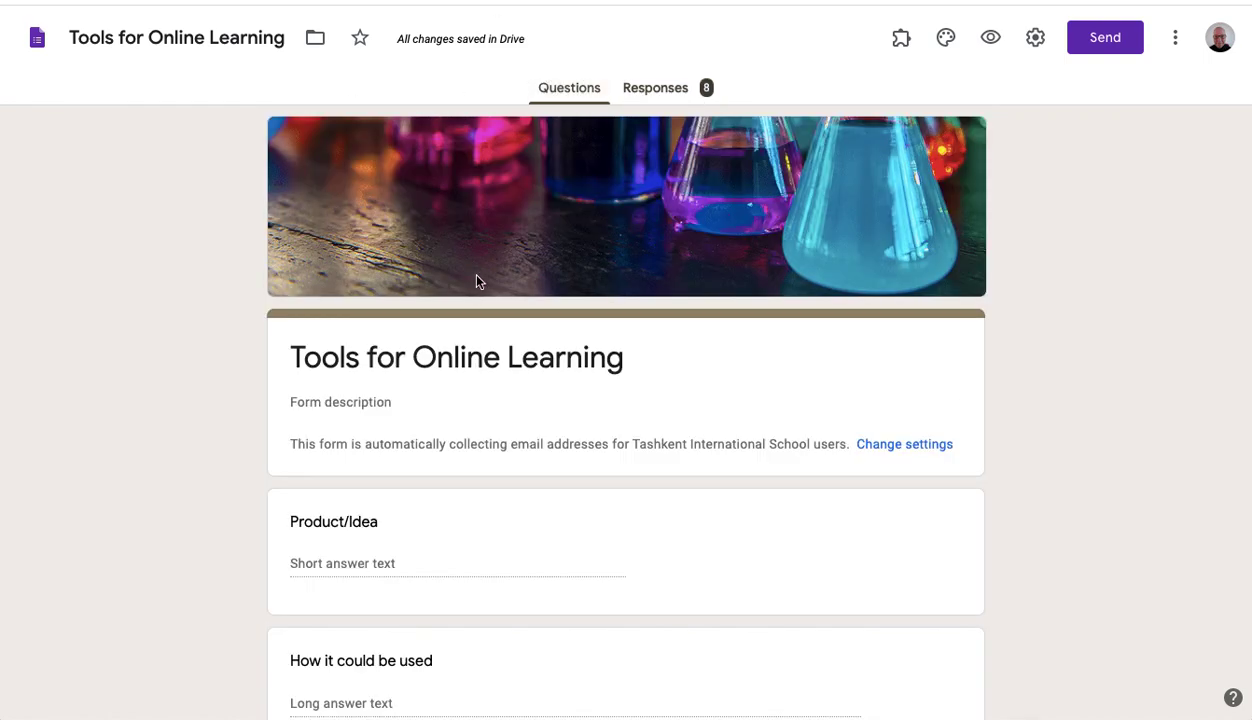
{"action": "scroll", "coordinate": [478, 524], "scroll_direction": "down", "scroll_amount": 5}
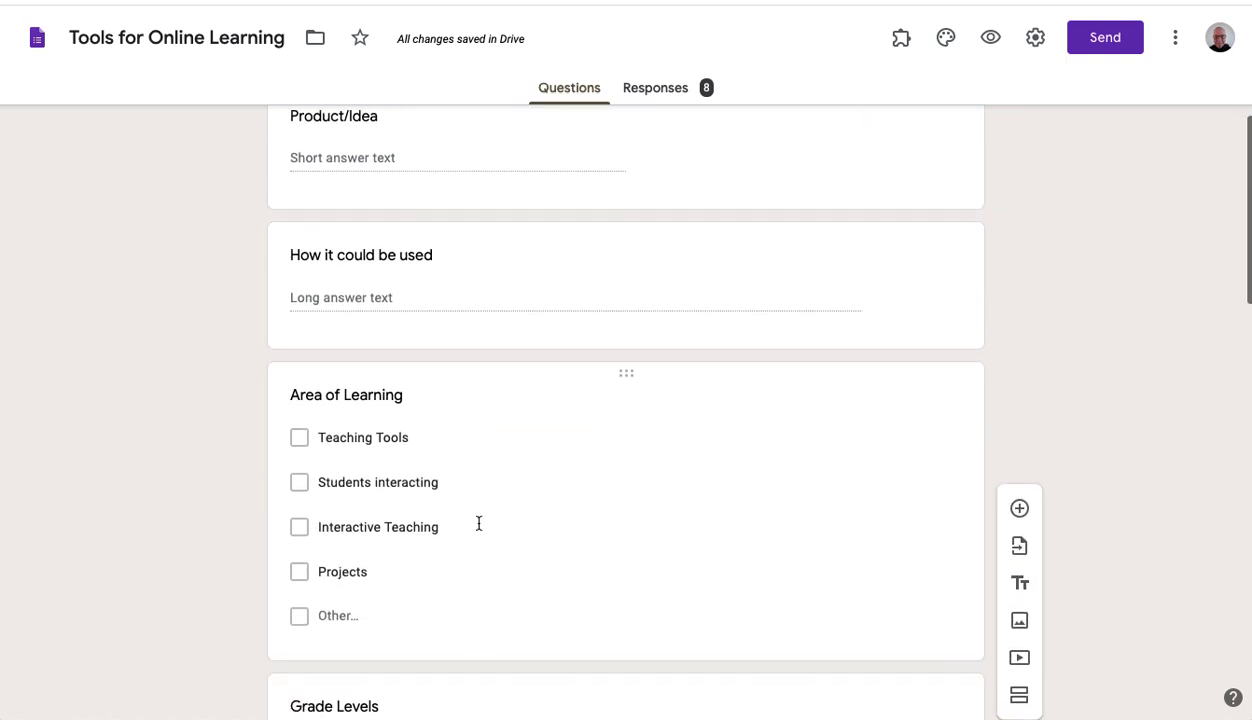
{"action": "scroll", "coordinate": [478, 524], "scroll_direction": "down", "scroll_amount": 1}
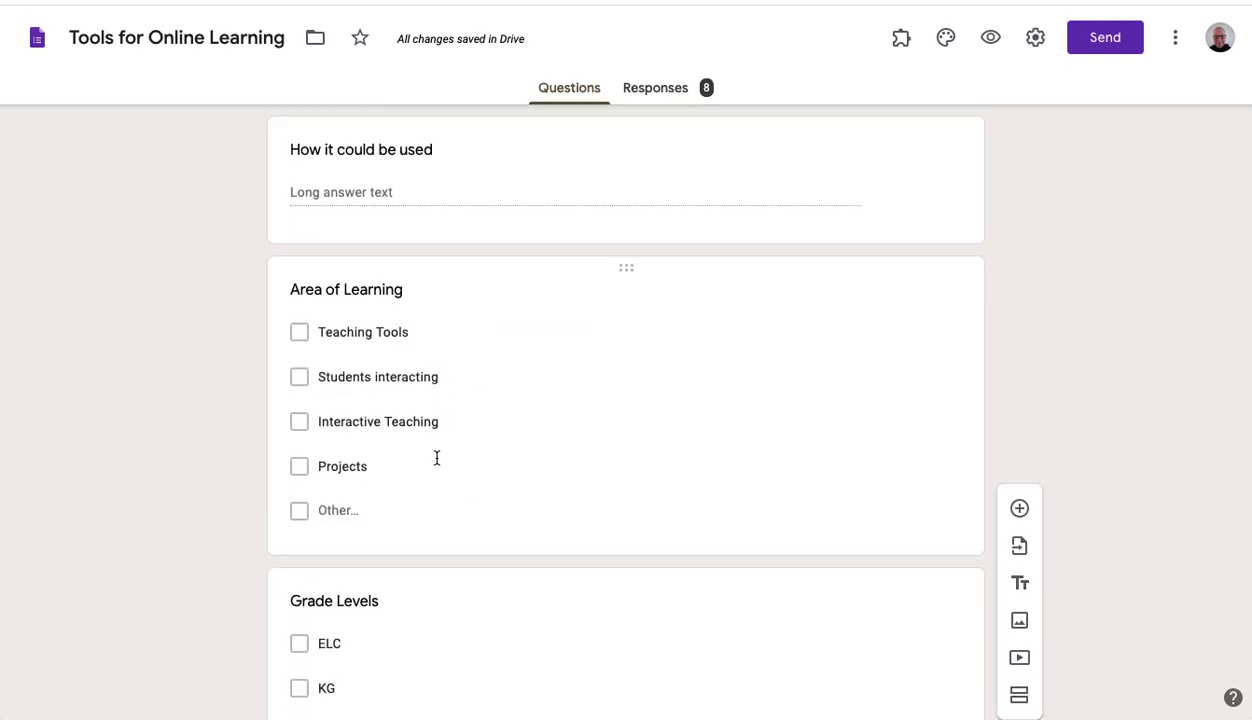
{"action": "scroll", "coordinate": [441, 526], "scroll_direction": "down", "scroll_amount": 1}
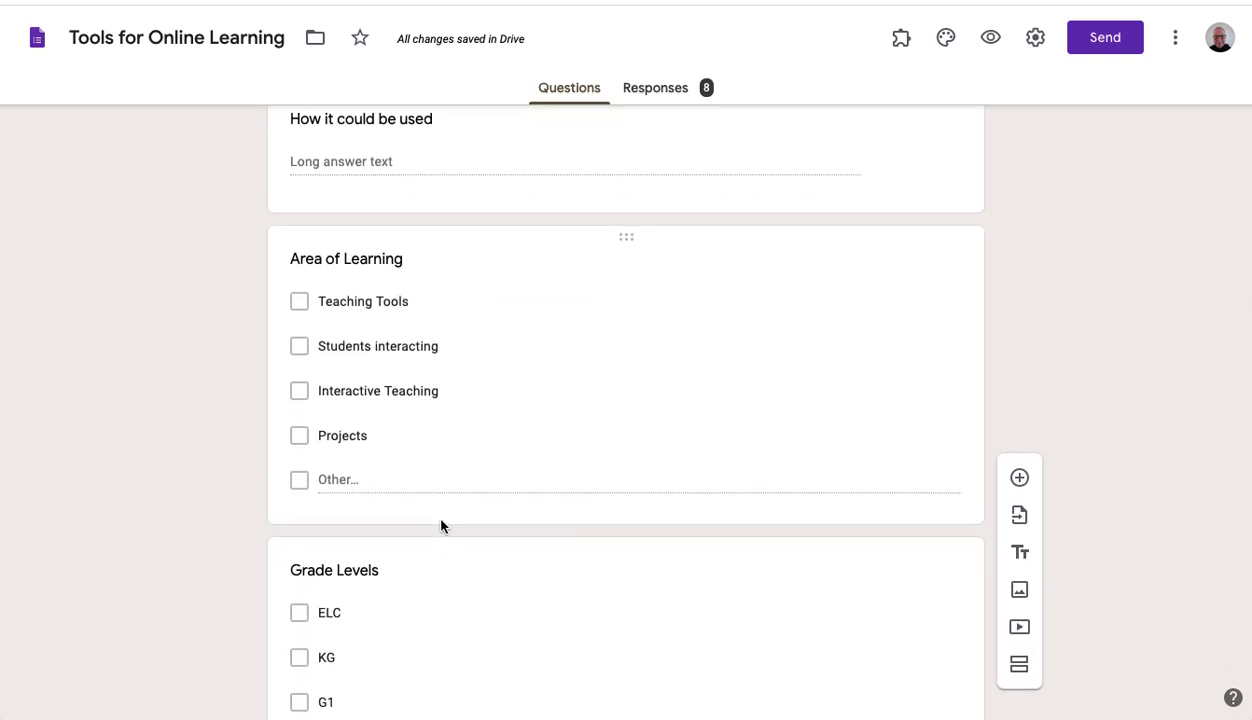
{"action": "scroll", "coordinate": [441, 526], "scroll_direction": "down", "scroll_amount": 9}
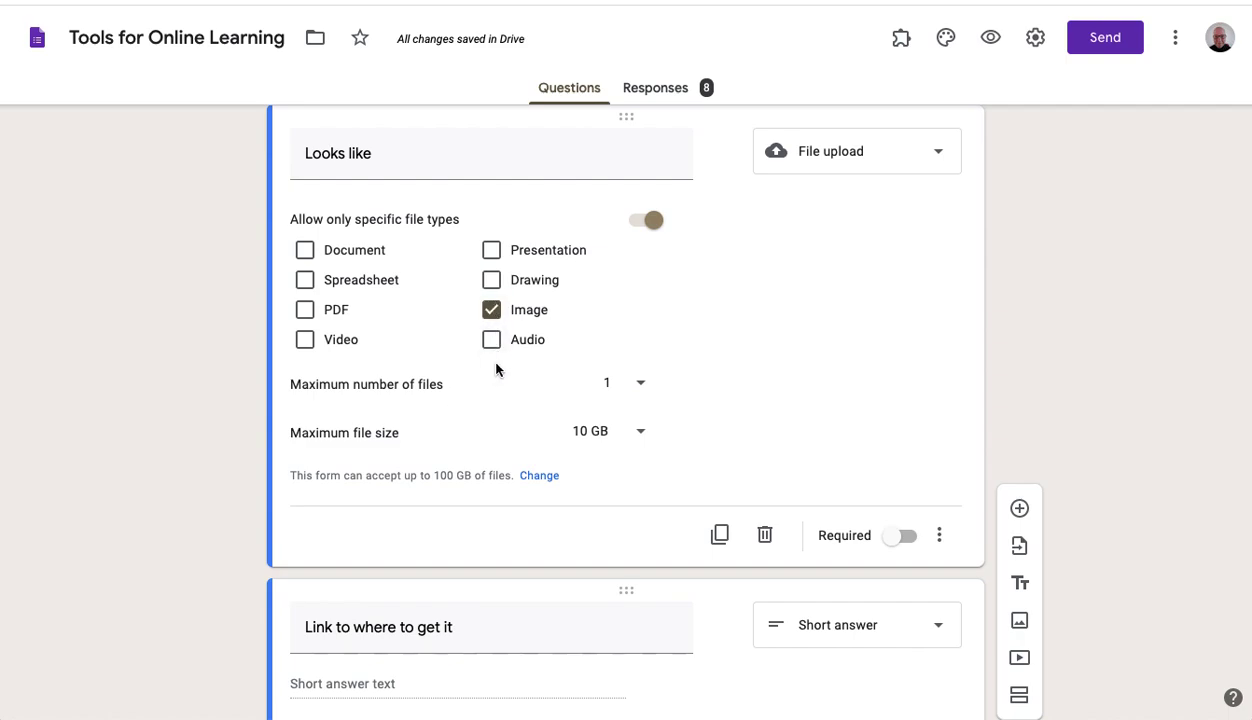
{"action": "scroll", "coordinate": [620, 493], "scroll_direction": "down", "scroll_amount": 1}
Check the link question's extra settings menu, then return to the Responses summary
{"action": "left_click", "coordinate": [620, 493]}
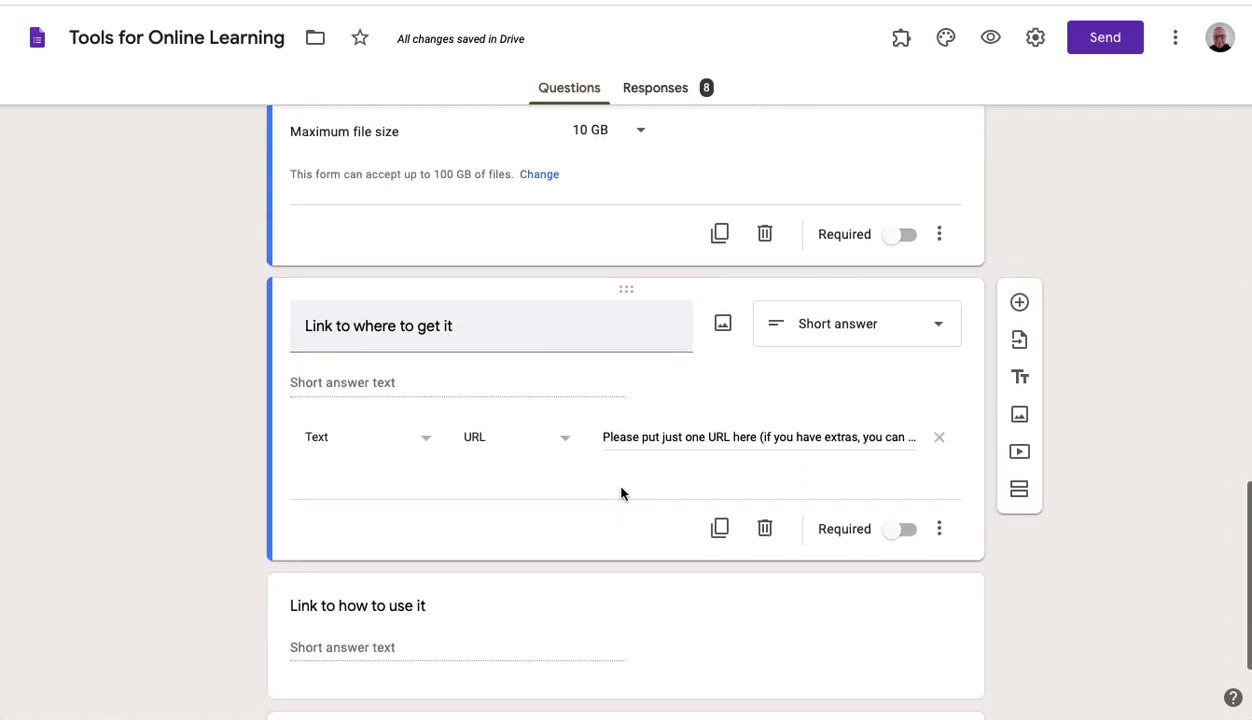
{"action": "left_click", "coordinate": [939, 531]}
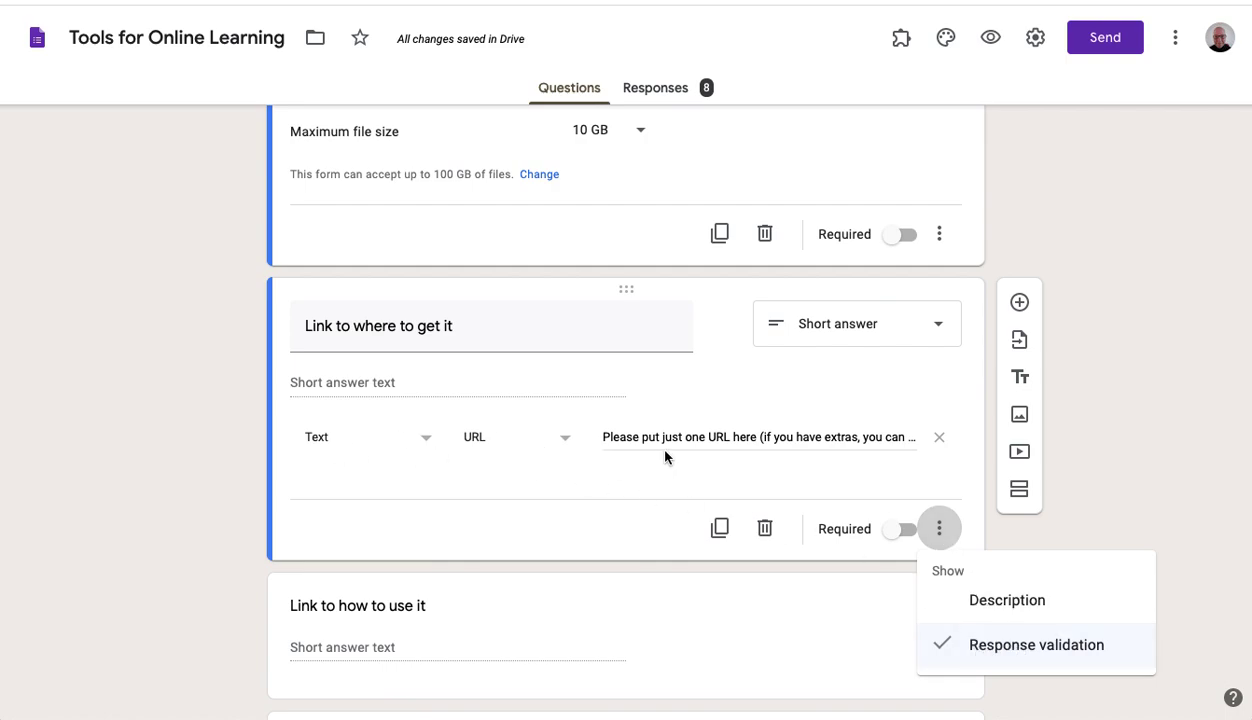
{"action": "left_click", "coordinate": [764, 384]}
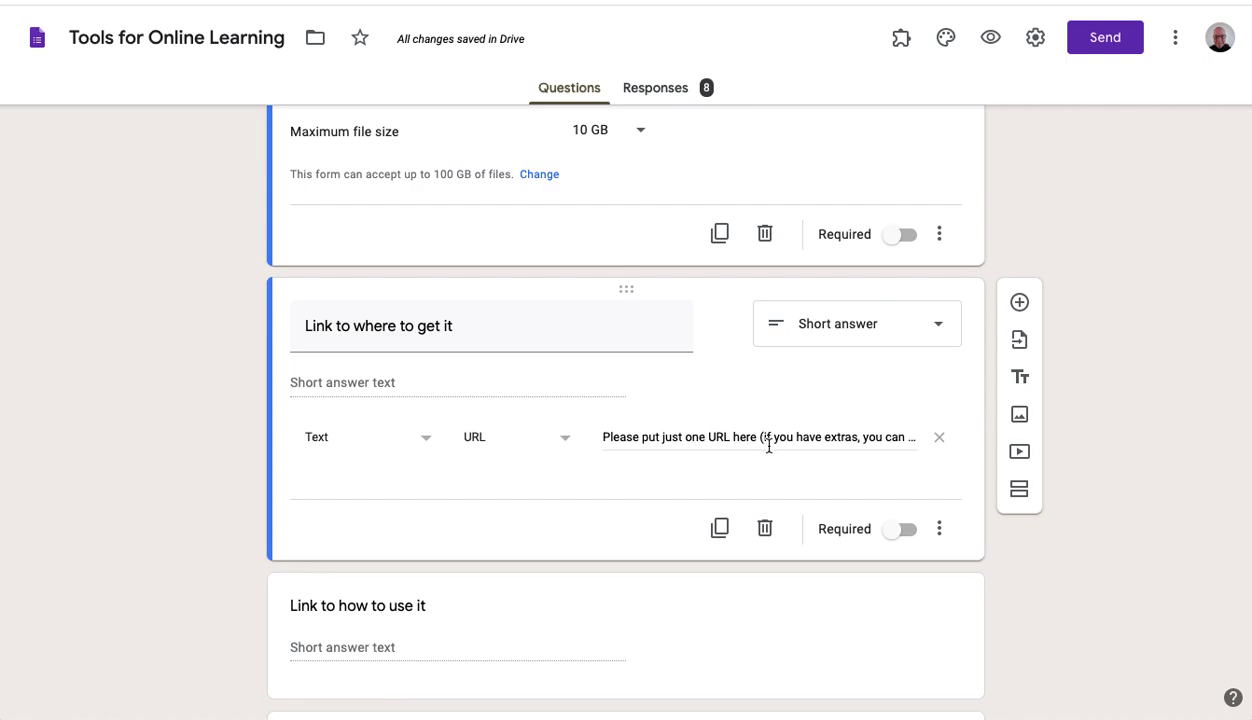
{"action": "left_click", "coordinate": [657, 89]}
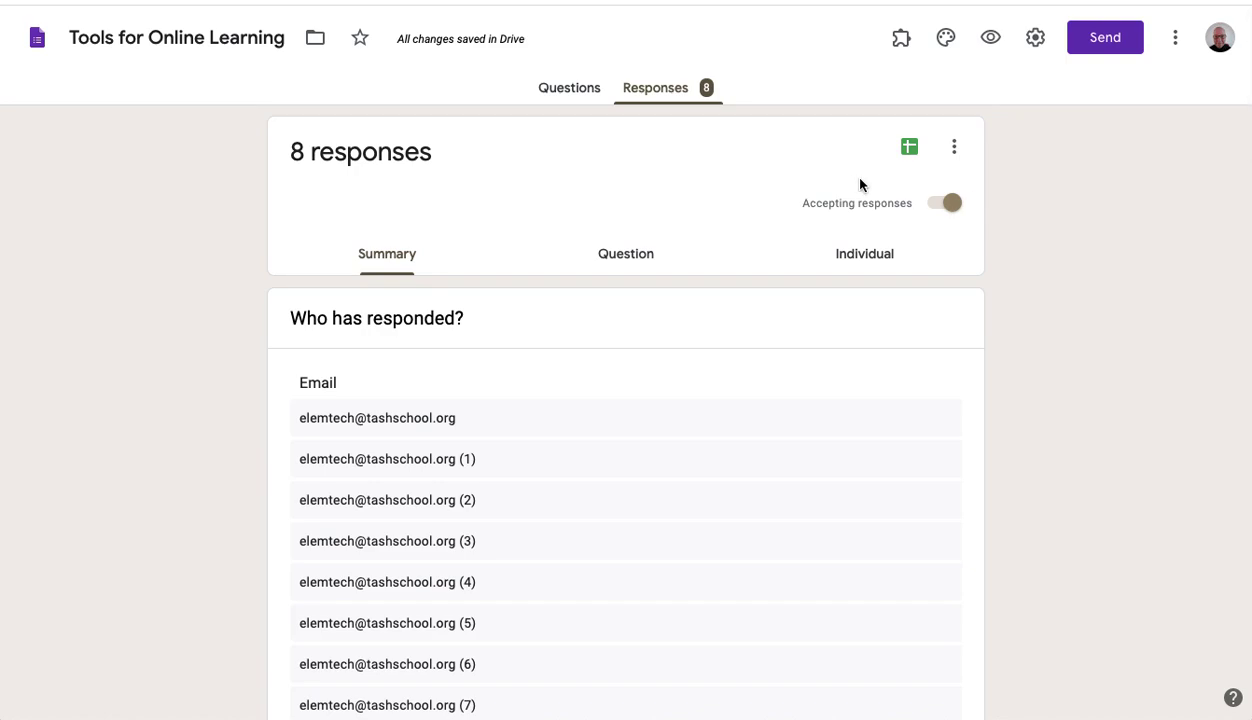
Open the linked responses spreadsheet and inspect the image link in I2 and columns J–K
{"action": "left_click", "coordinate": [908, 147]}
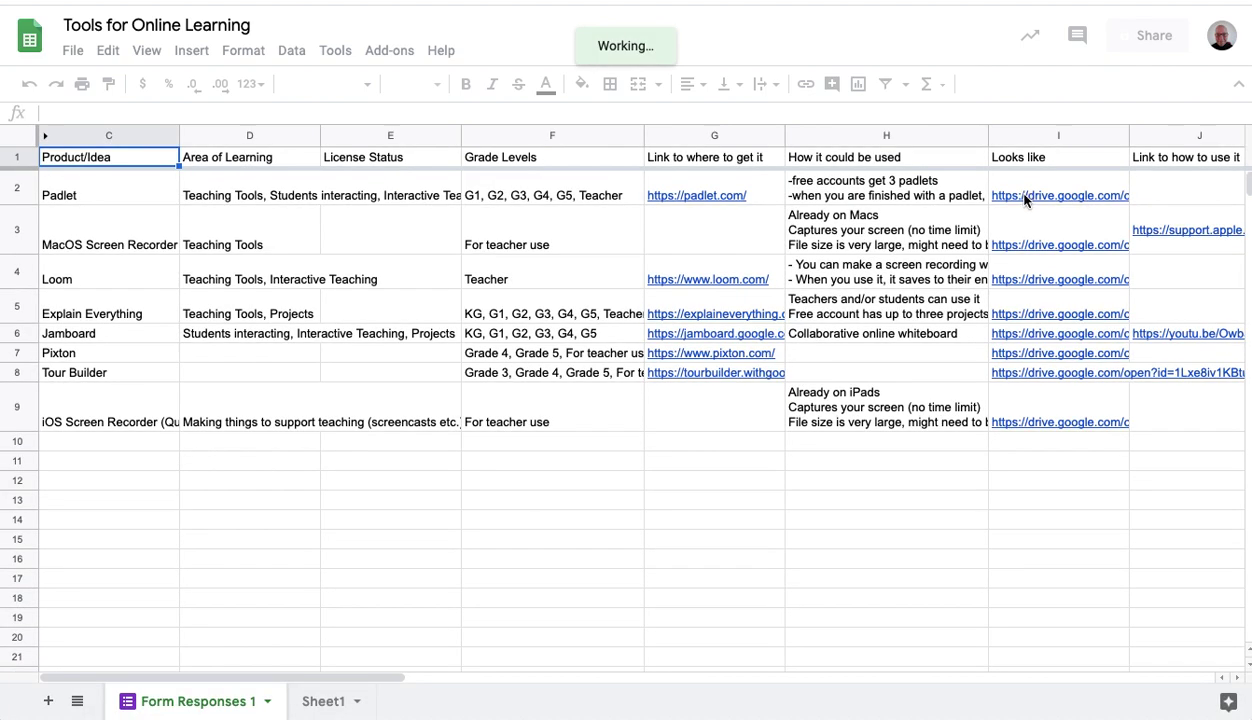
{"action": "left_click", "coordinate": [1025, 200]}
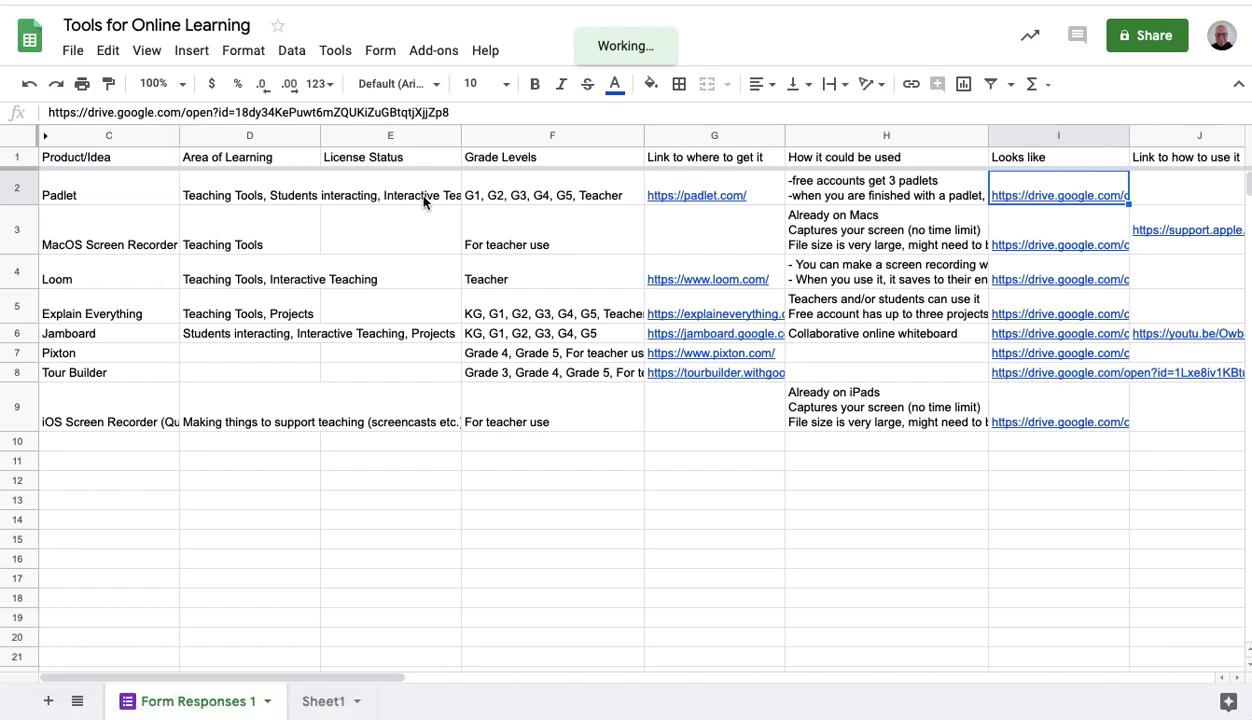
{"action": "key", "text": "Right"}
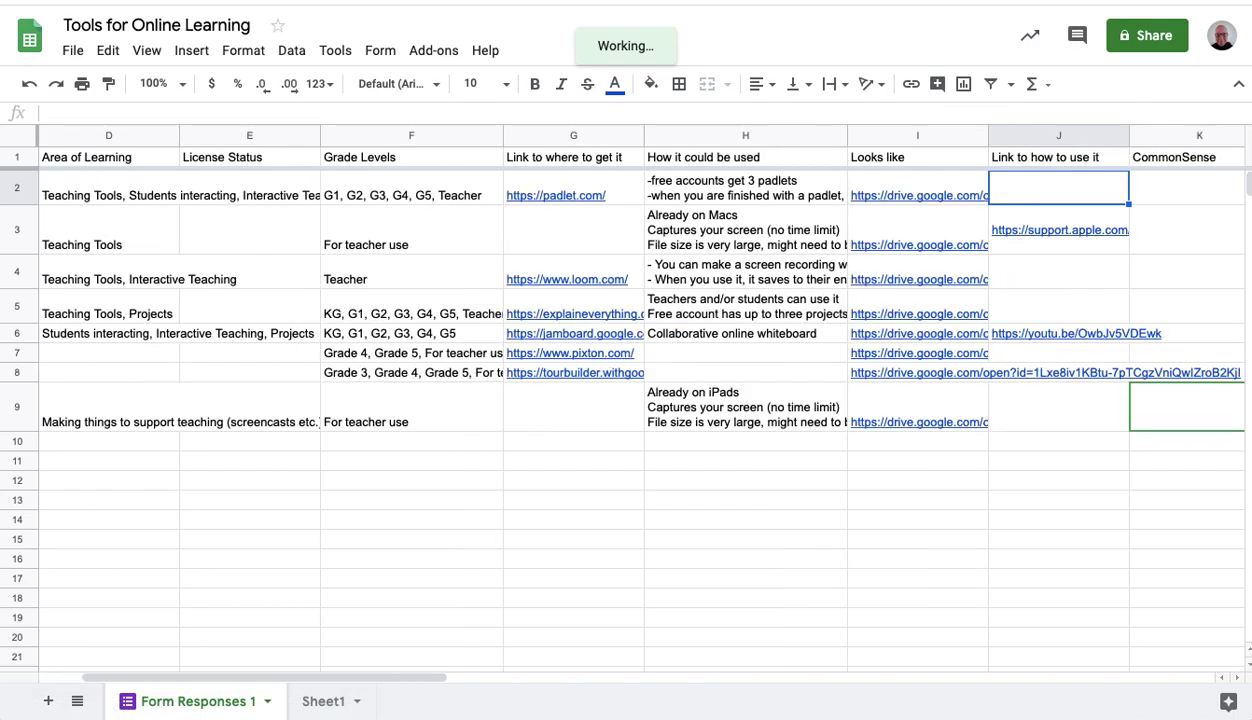
{"action": "key", "text": "Right"}
{"action": "key", "text": "Right"}
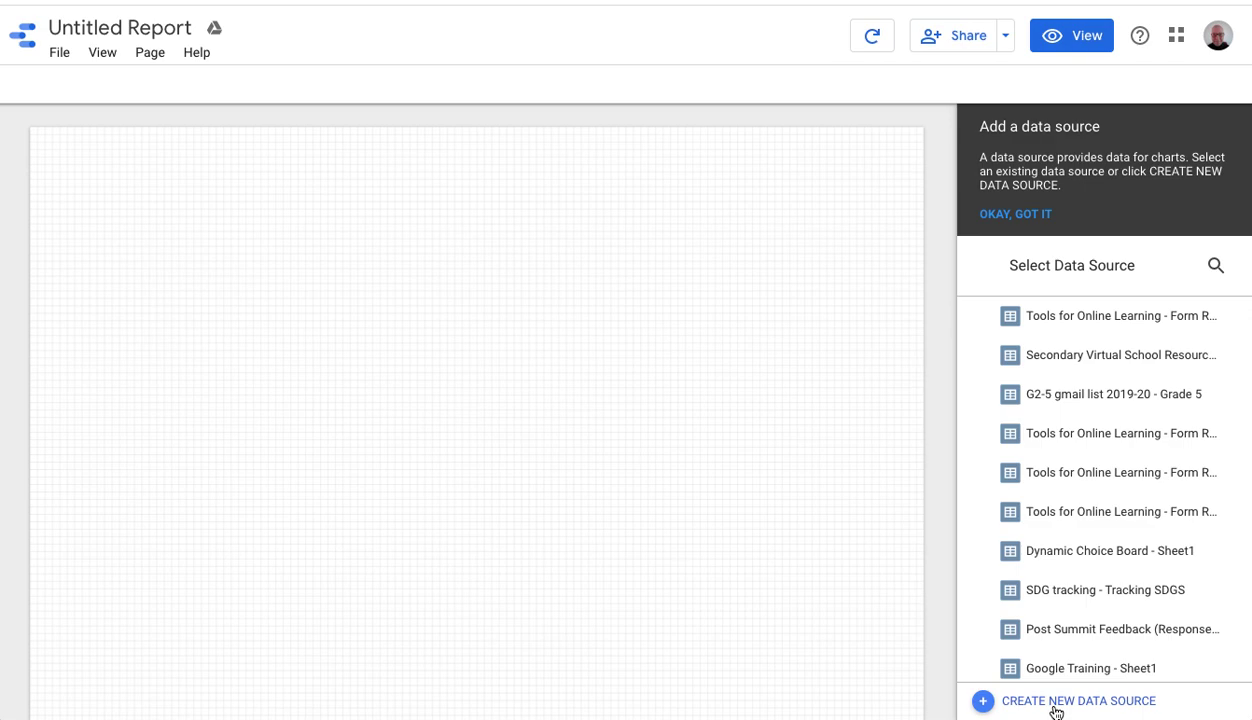
Create a new data source from the blank report to reach the connector gallery
{"action": "left_click", "coordinate": [1055, 701]}
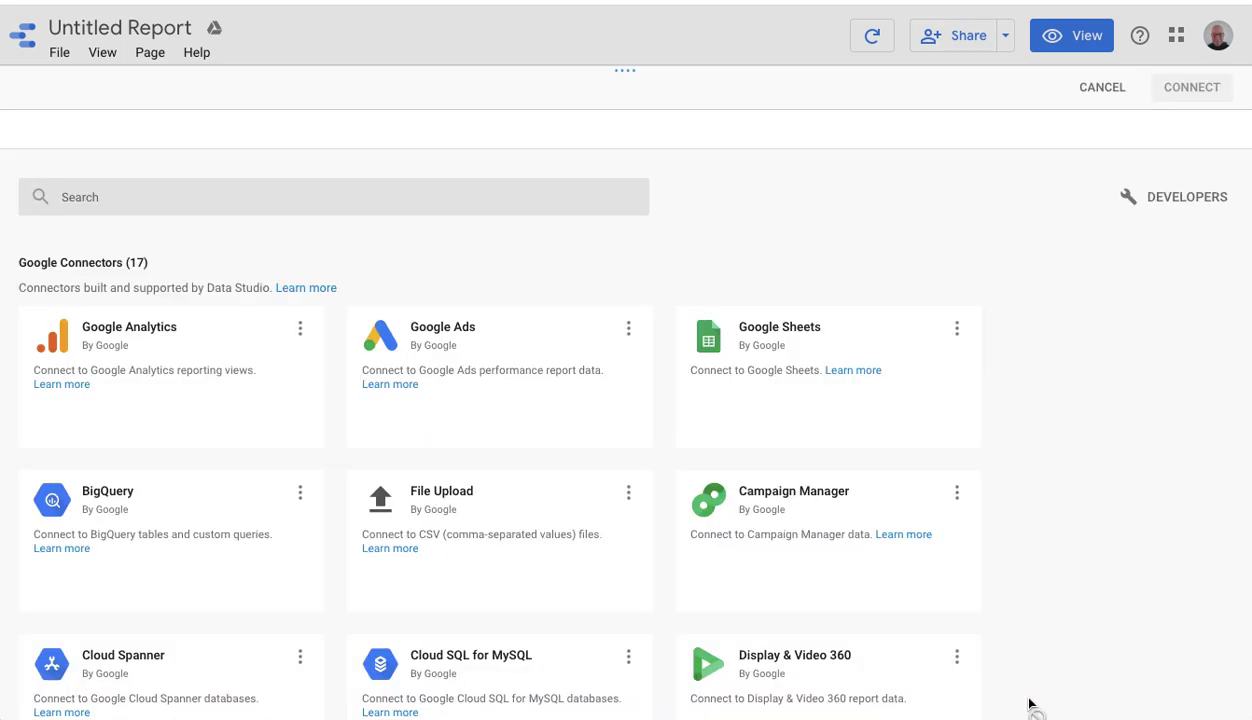
{"action": "mouse_move", "coordinate": [760, 344]}
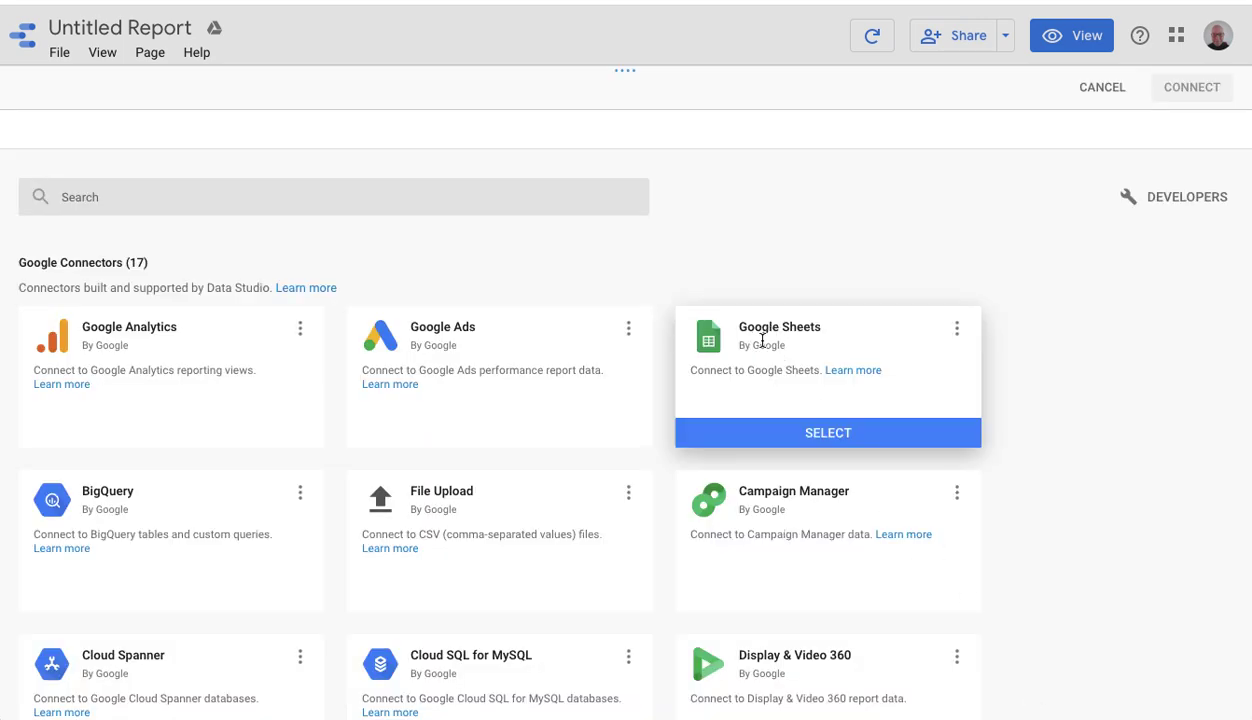
Connect the Tools for Online Learning spreadsheet's Form Responses 1 sheet via the Google Sheets connector
{"action": "left_click", "coordinate": [826, 440]}
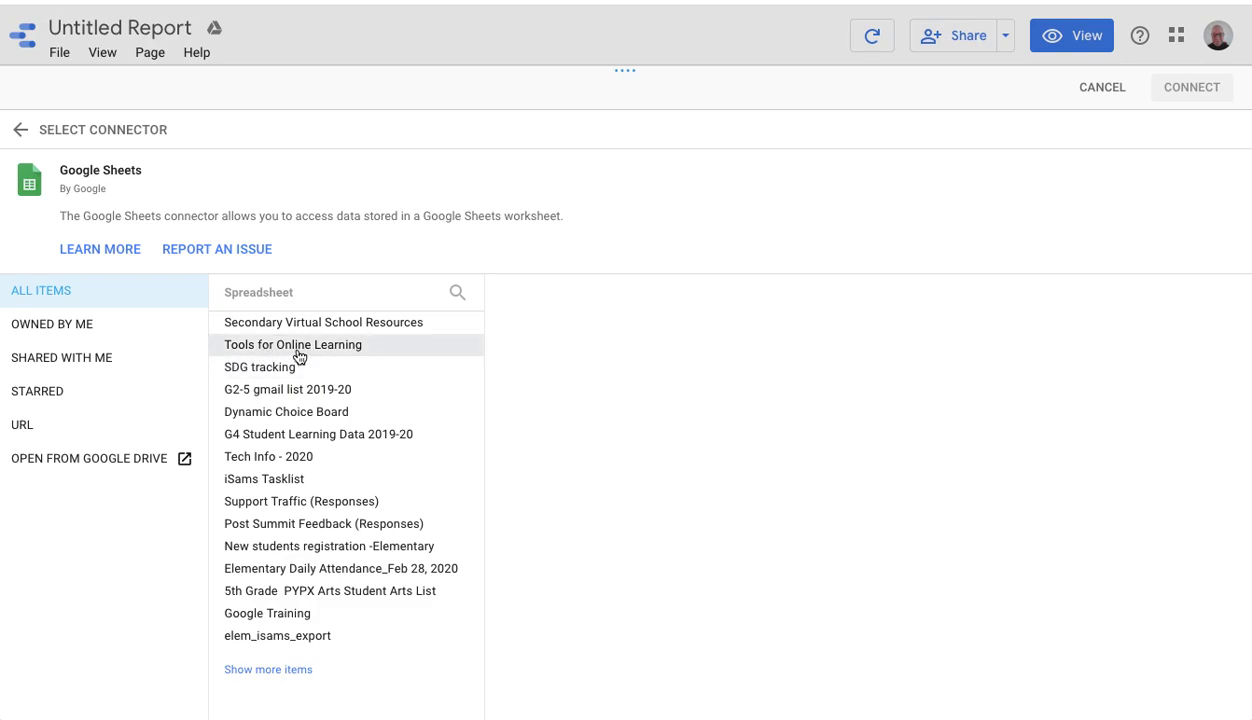
{"action": "left_click", "coordinate": [296, 350]}
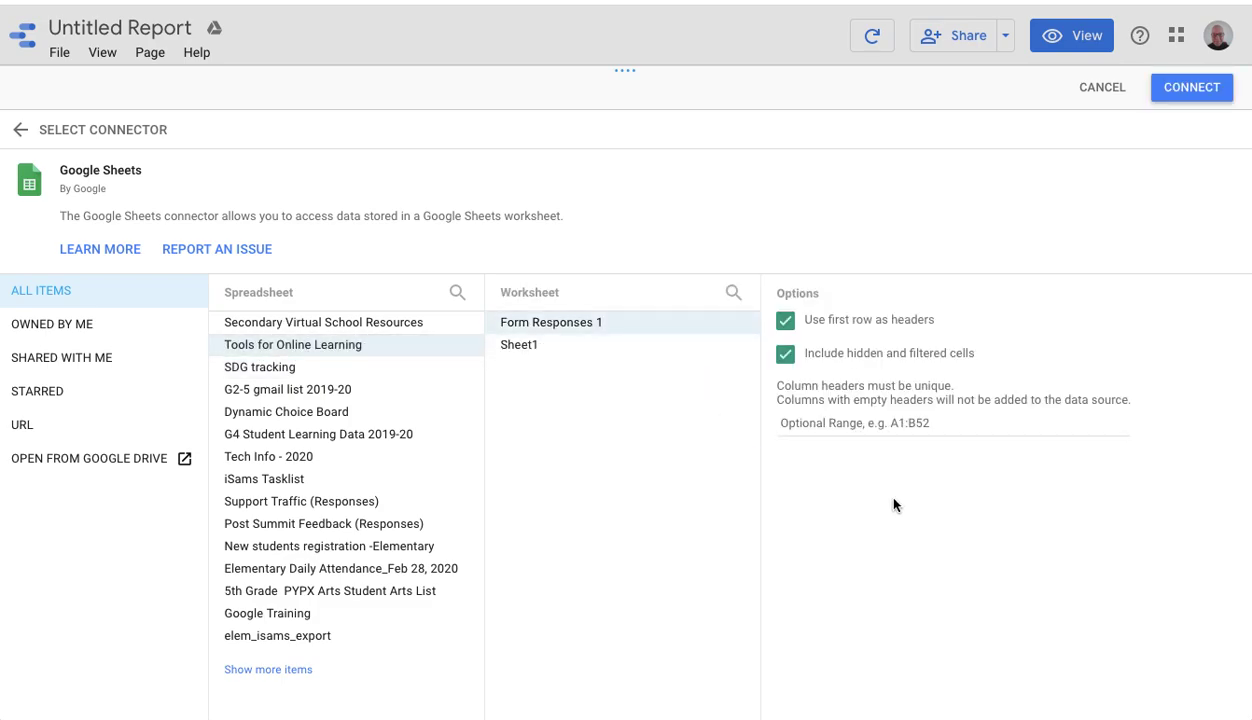
{"action": "left_click", "coordinate": [1190, 90]}
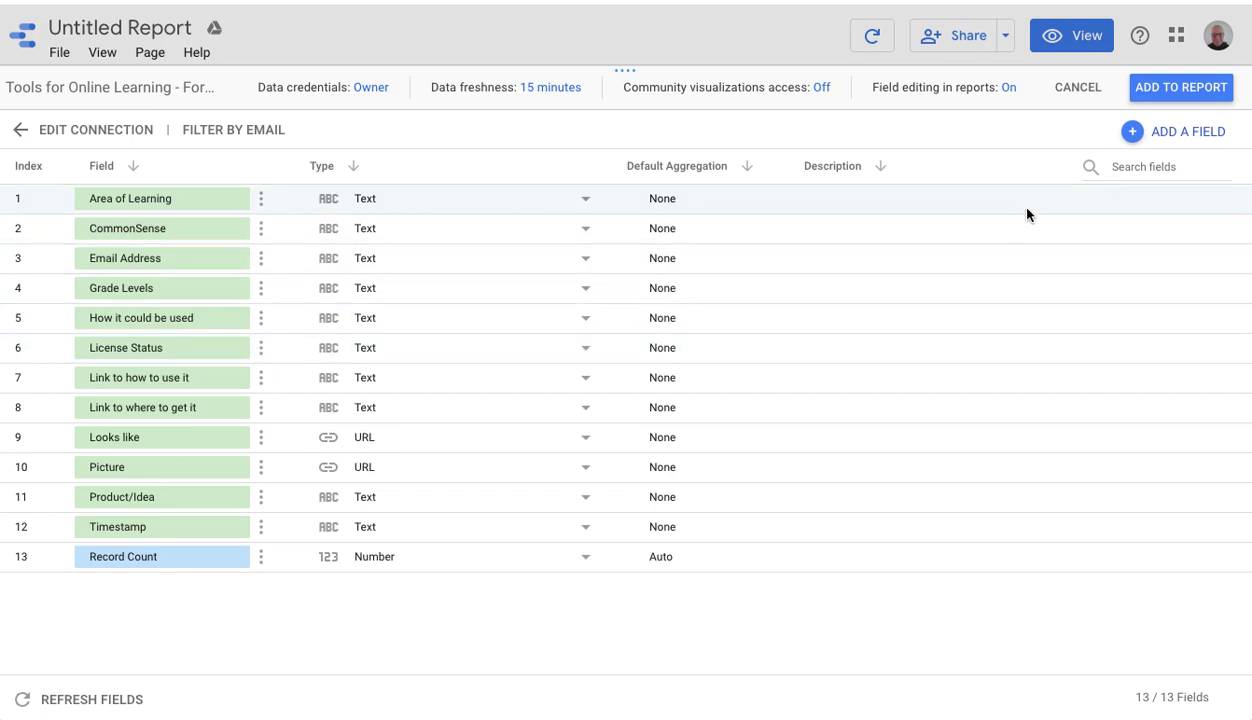
Add a calculated field named Thumbnail with formula IMAGE(Picture) and save it
{"action": "left_click", "coordinate": [1182, 132]}
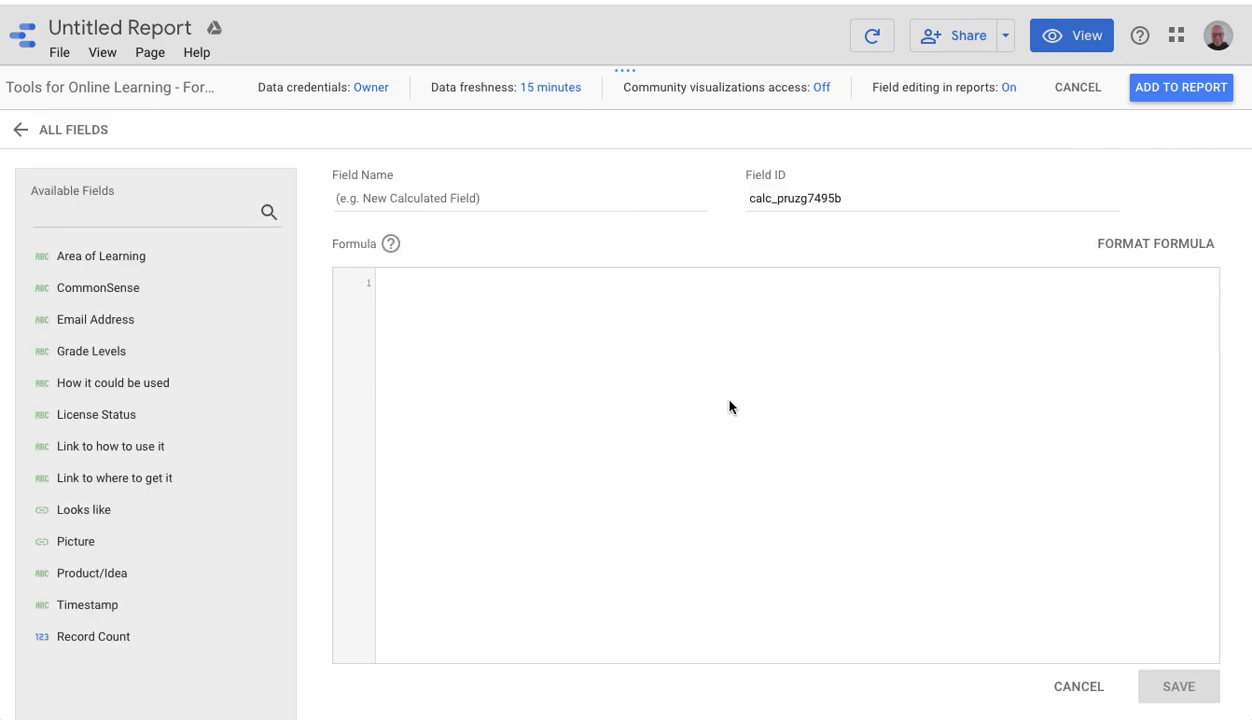
{"action": "left_click", "coordinate": [643, 349]}
{"action": "type", "text": "image"}
{"action": "key", "text": "Return"}
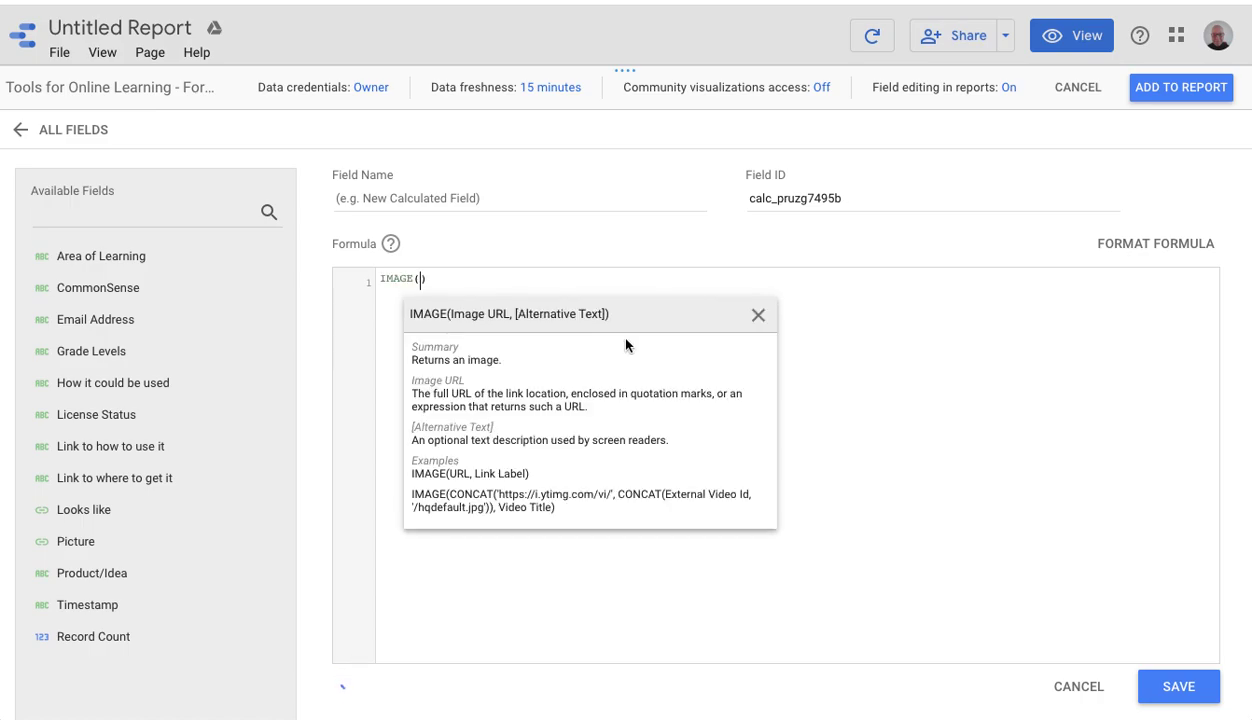
{"action": "type", "text": "pictur"}
{"action": "key", "text": "Return"}
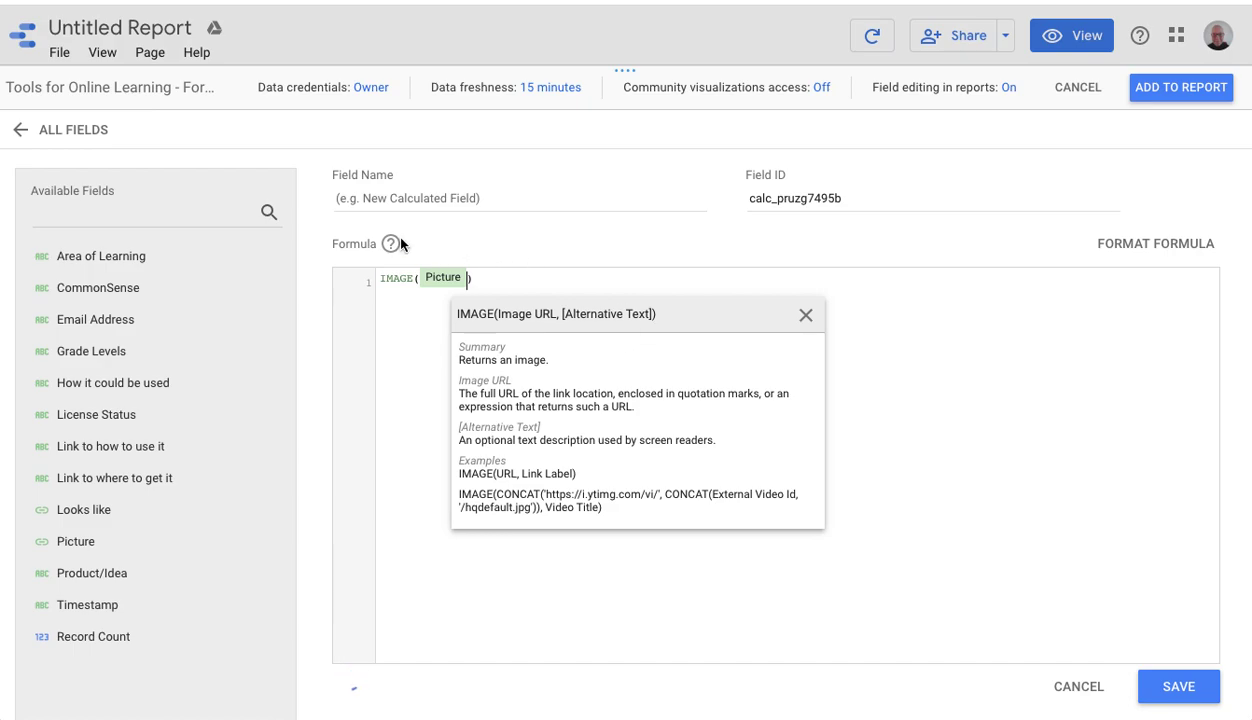
{"action": "left_click", "coordinate": [381, 198]}
{"action": "type", "text": "Thumbnail"}
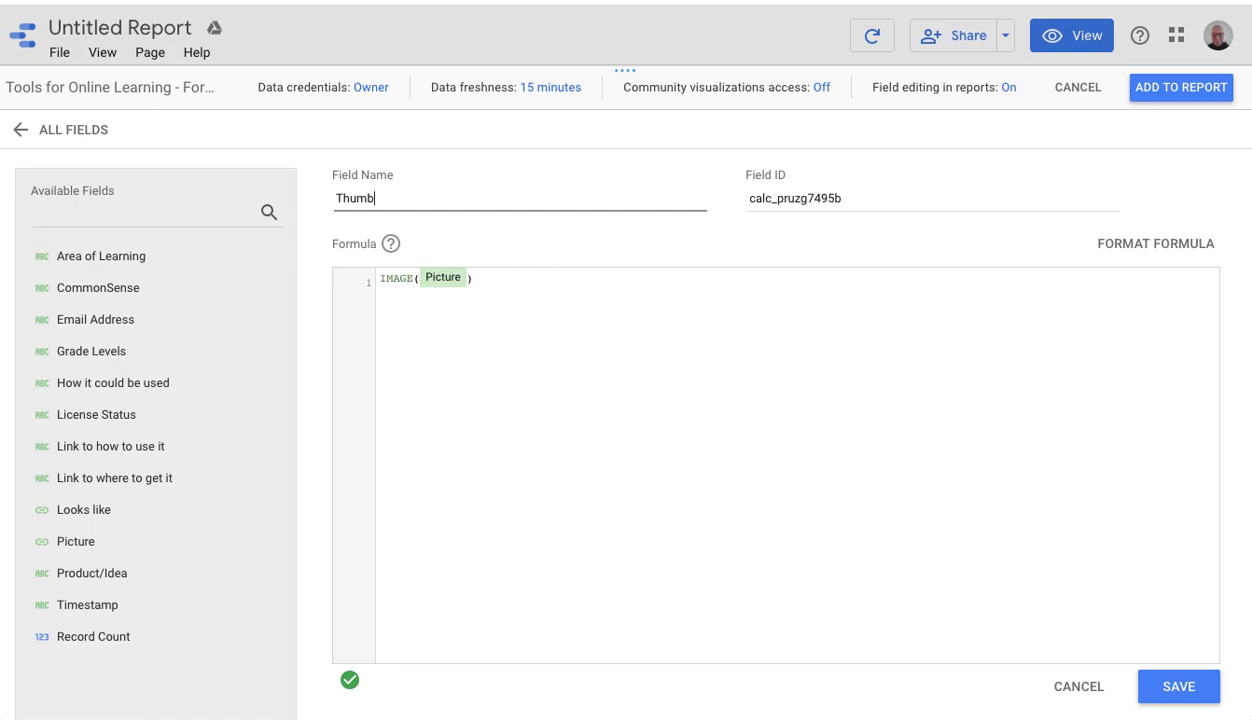
{"action": "left_click", "coordinate": [1157, 686]}
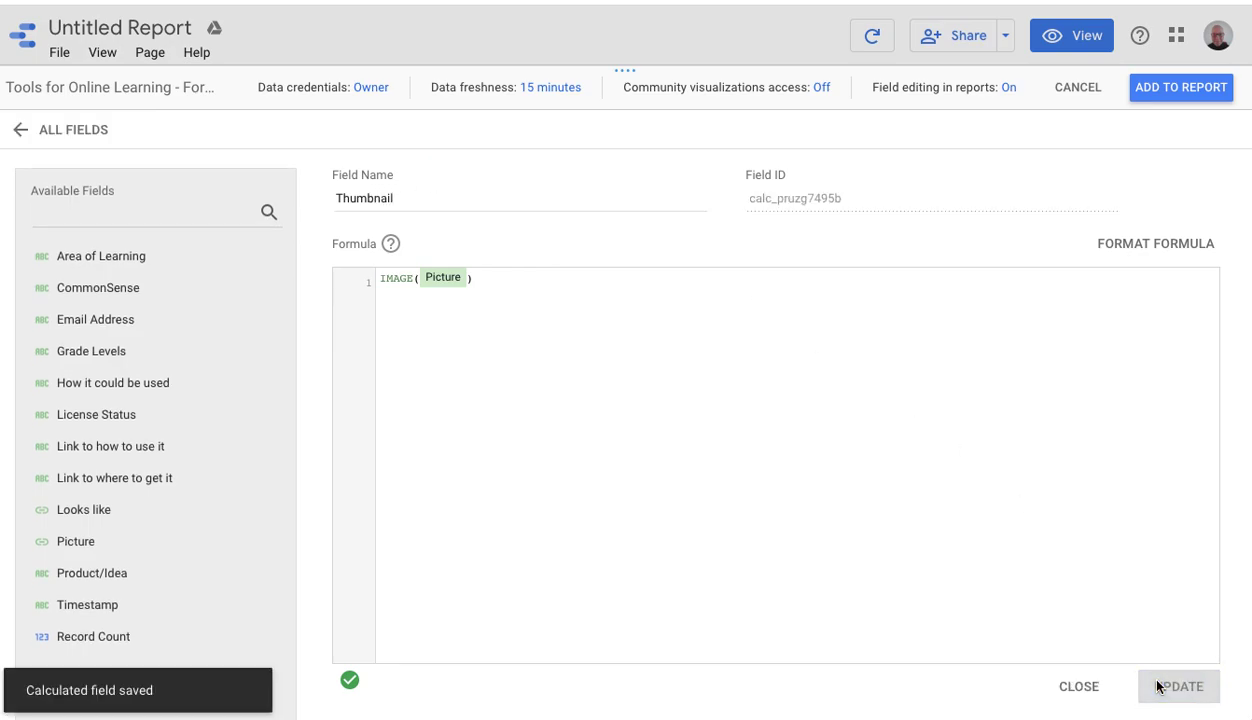
{"action": "left_click", "coordinate": [1076, 688]}
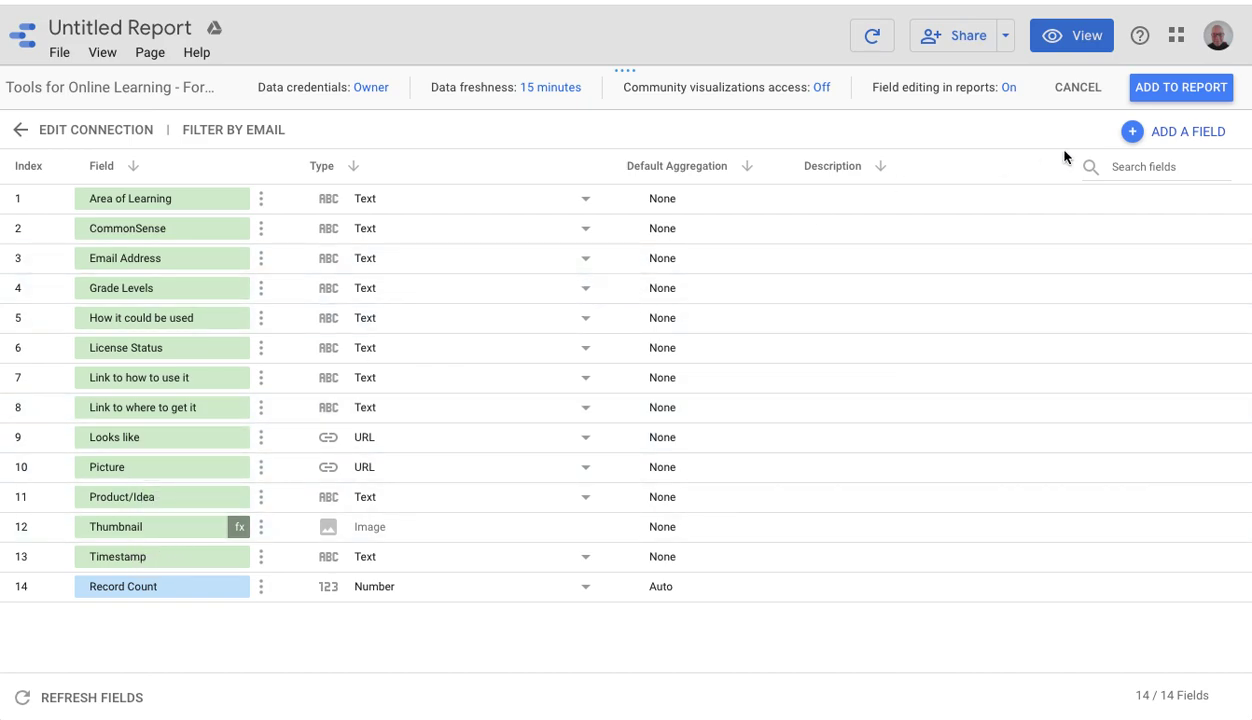
Add a calculated field named Link using HYPERLINK(Link to where to get it, 'get it')
{"action": "left_click", "coordinate": [1180, 133]}
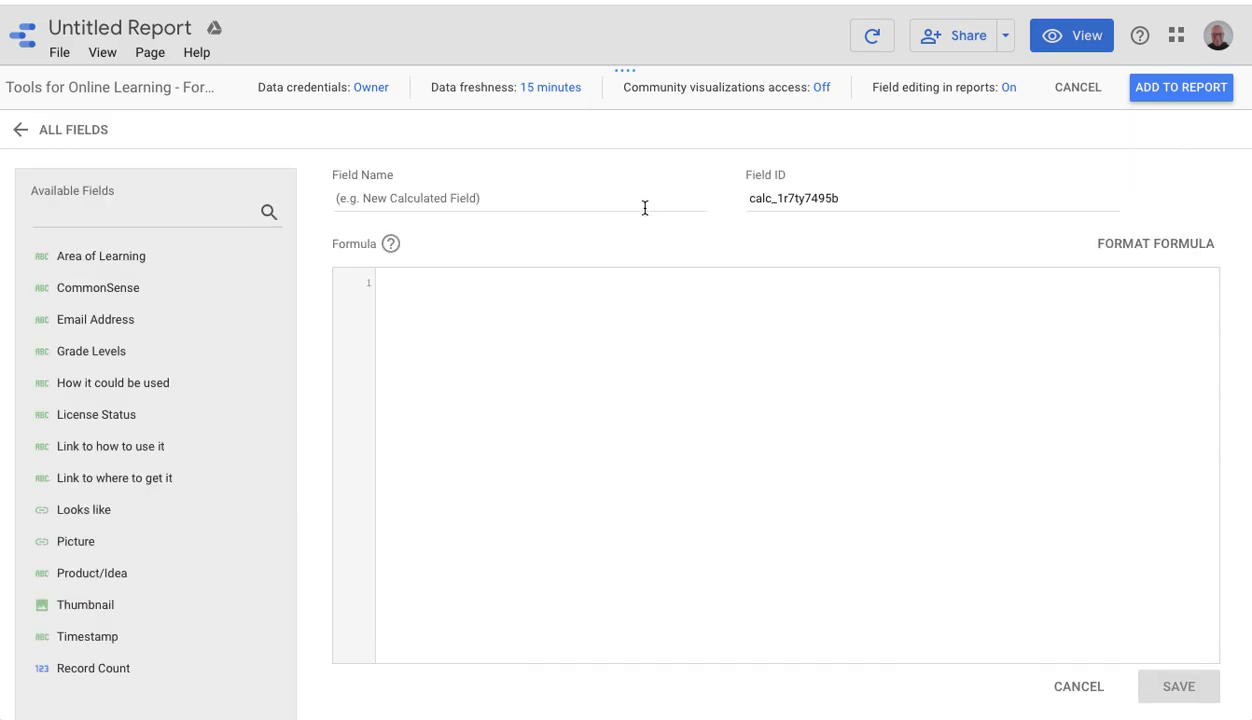
{"action": "left_click", "coordinate": [464, 303]}
{"action": "type", "text": "h"}
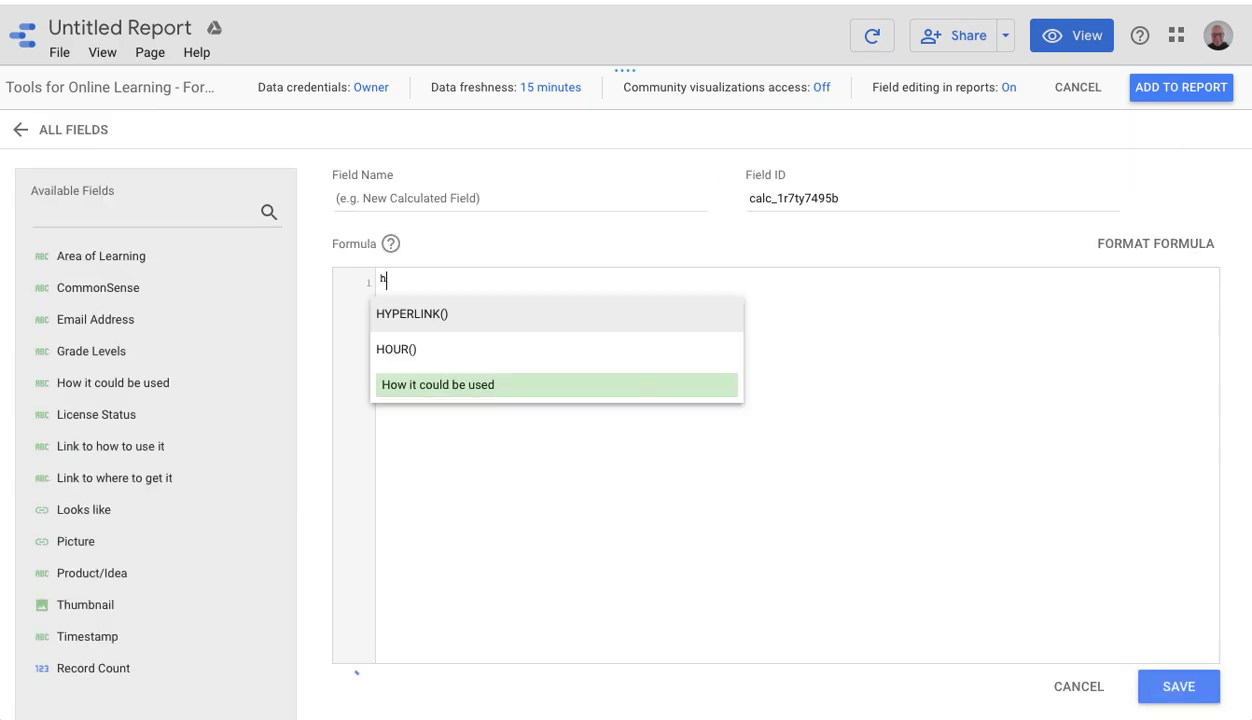
{"action": "type", "text": "yperlin"}
{"action": "key", "text": "Return"}
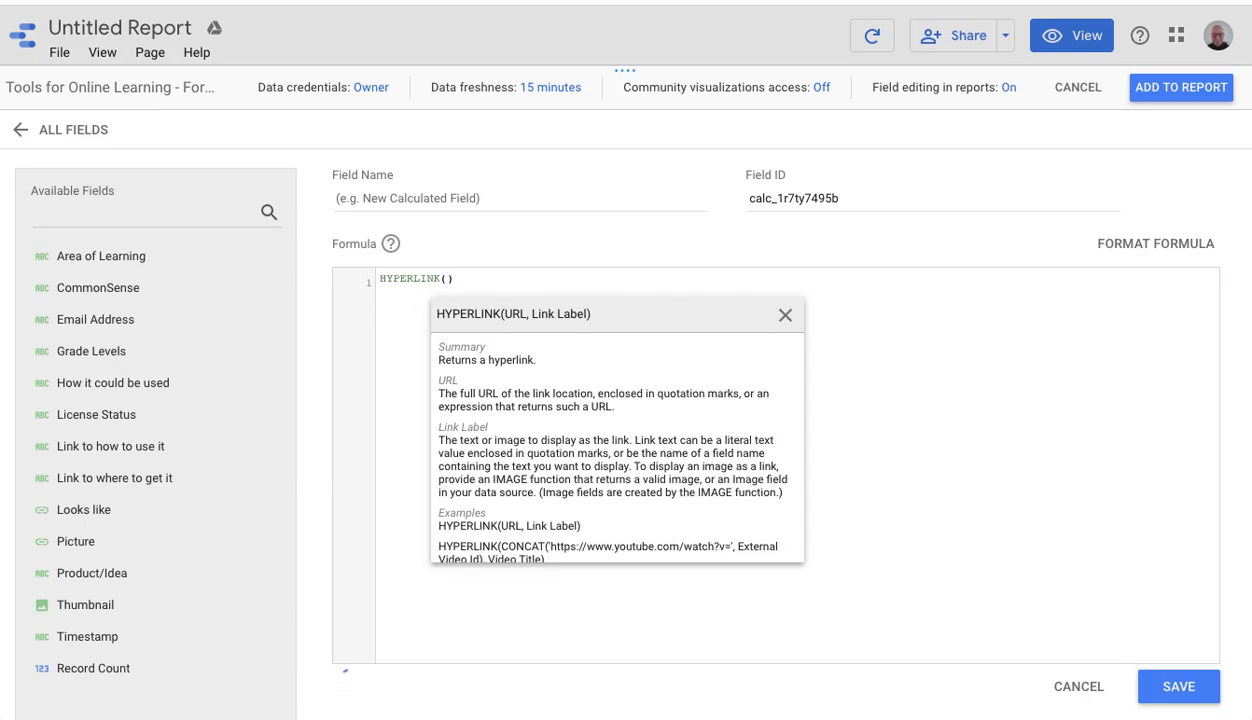
{"action": "type", "text": "link"}
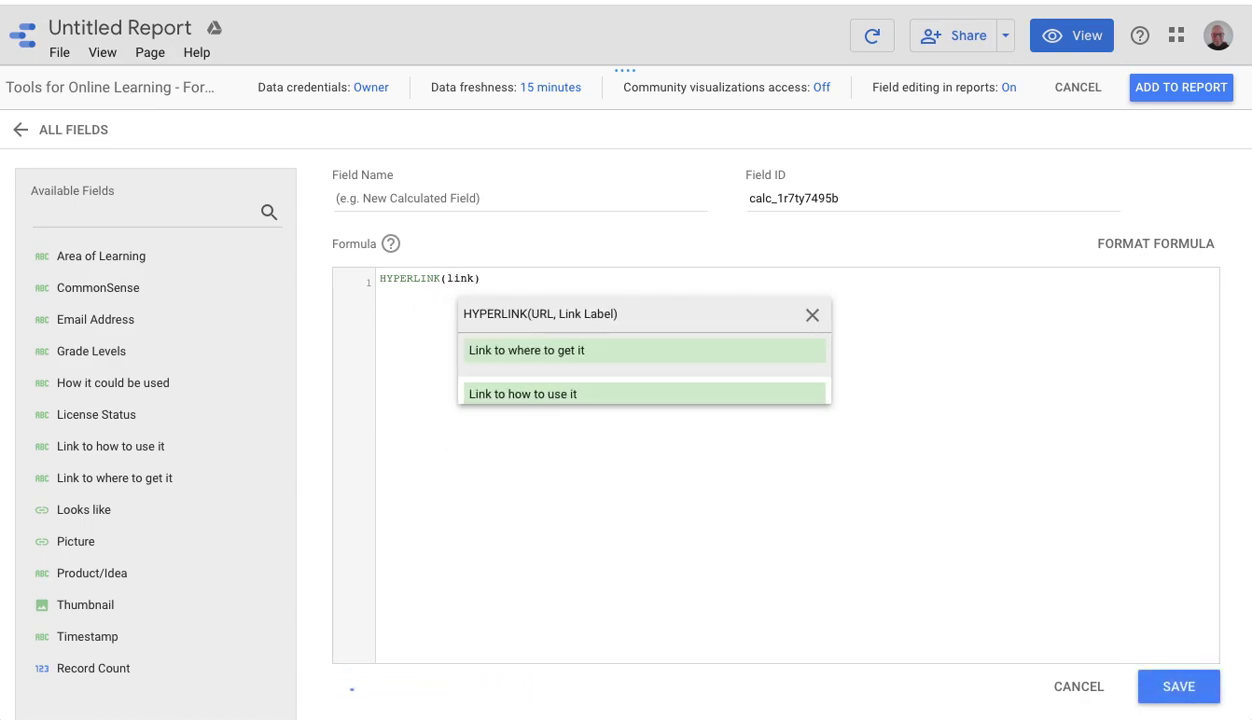
{"action": "left_click", "coordinate": [482, 349]}
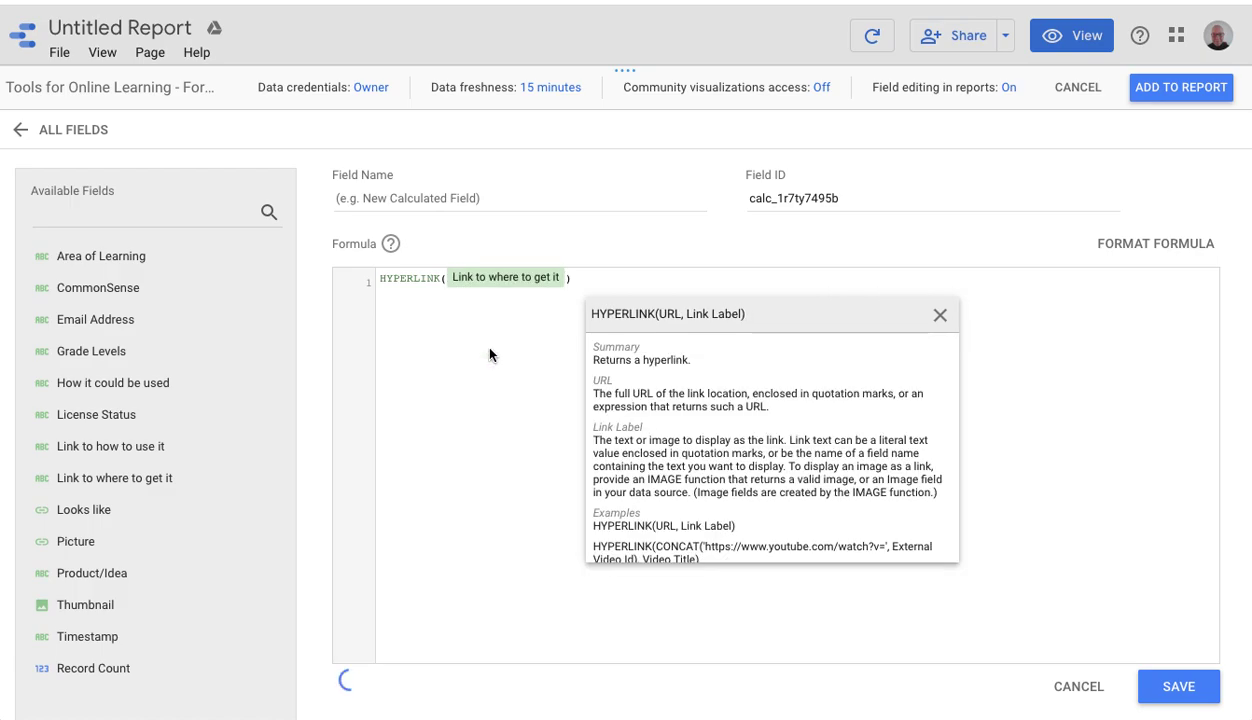
{"action": "type", "text": ","}
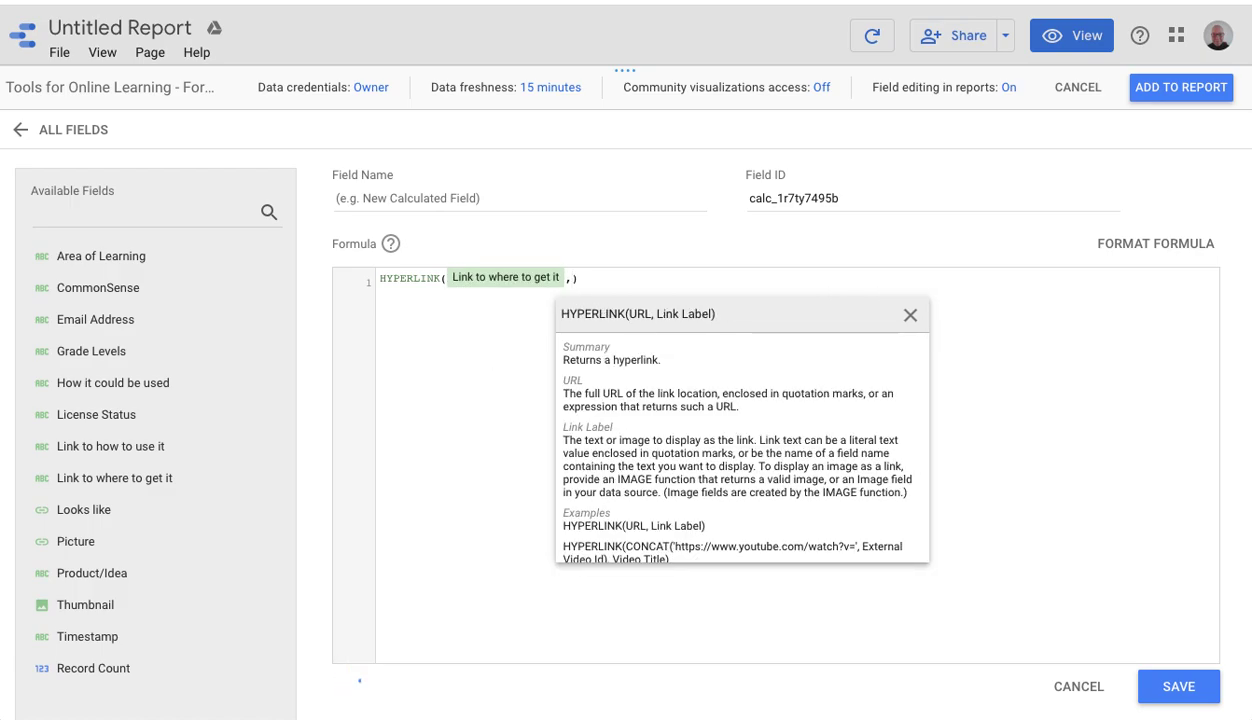
{"action": "type", "text": "g"}
{"action": "key", "text": "BackSpace"}
{"action": "type", "text": "'"}
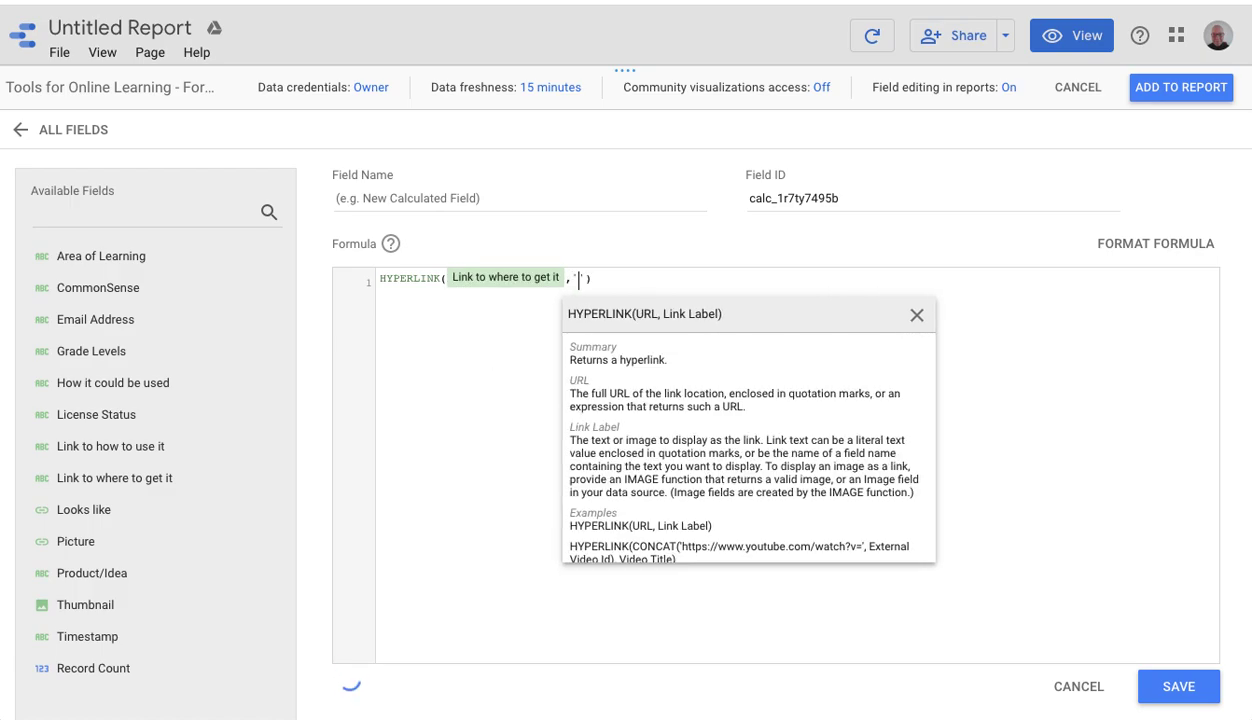
{"action": "type", "text": "get "}
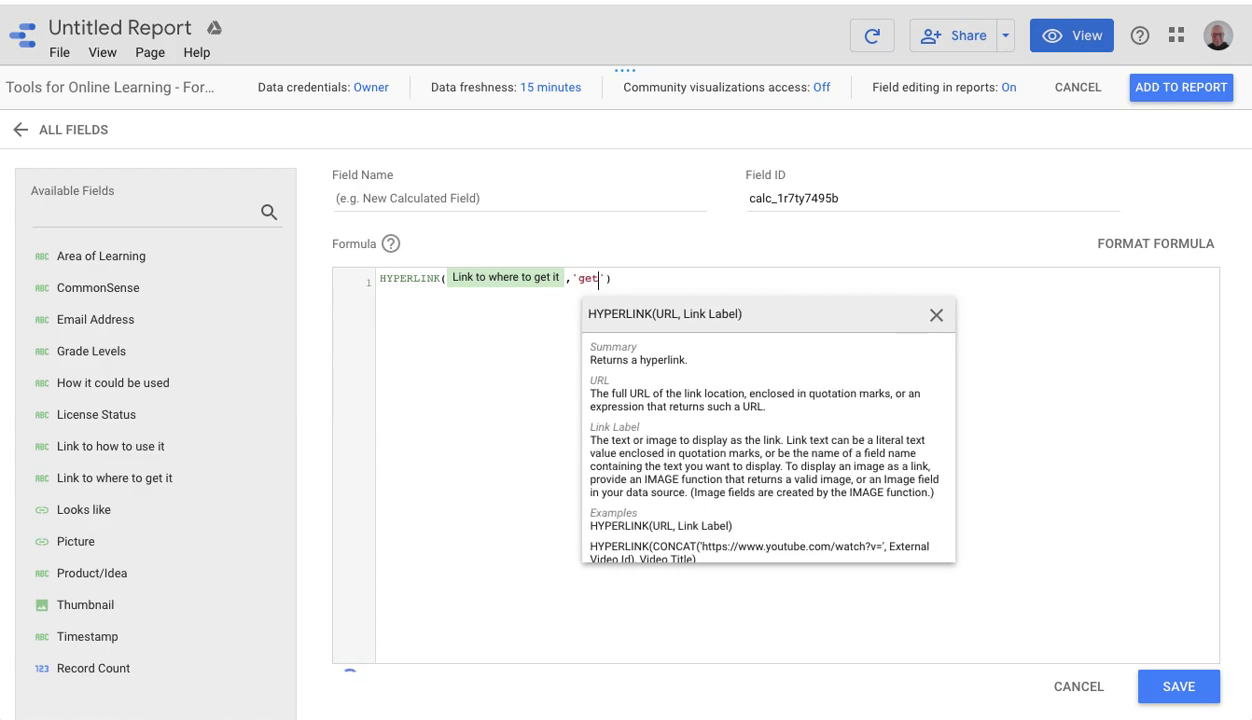
{"action": "type", "text": "it"}
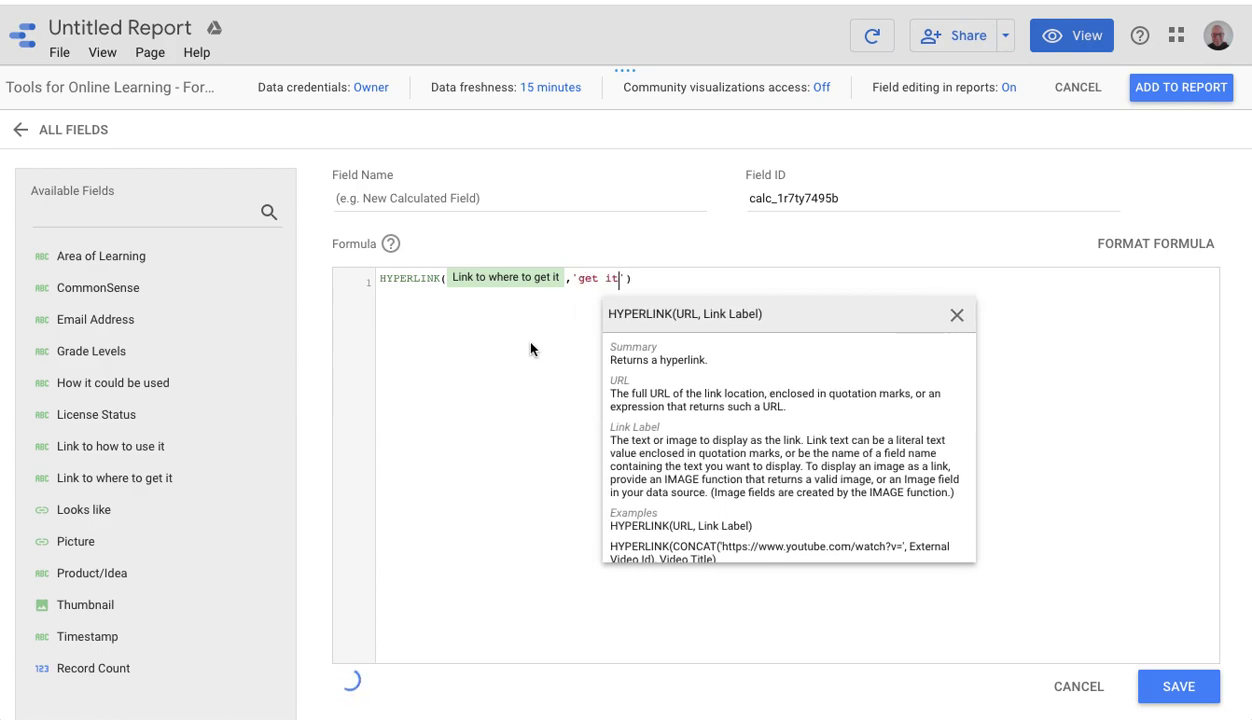
{"action": "left_click", "coordinate": [433, 192]}
{"action": "type", "text": "Link"}
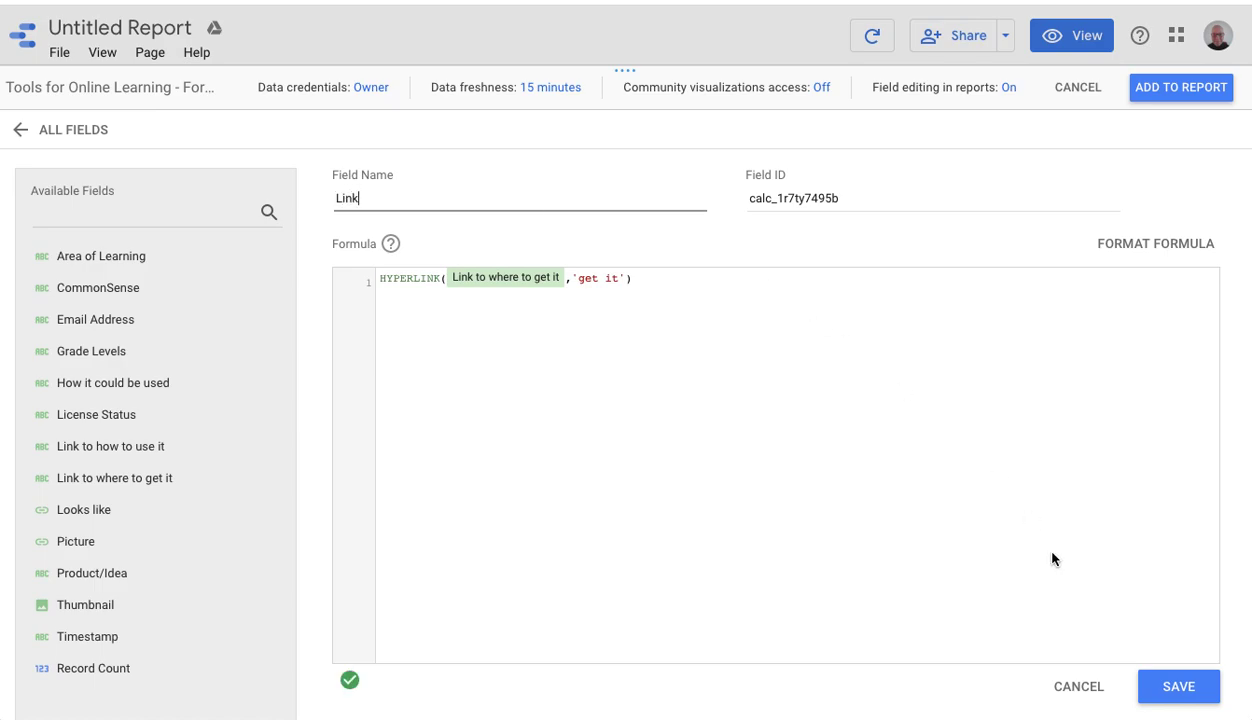
{"action": "left_click", "coordinate": [1175, 692]}
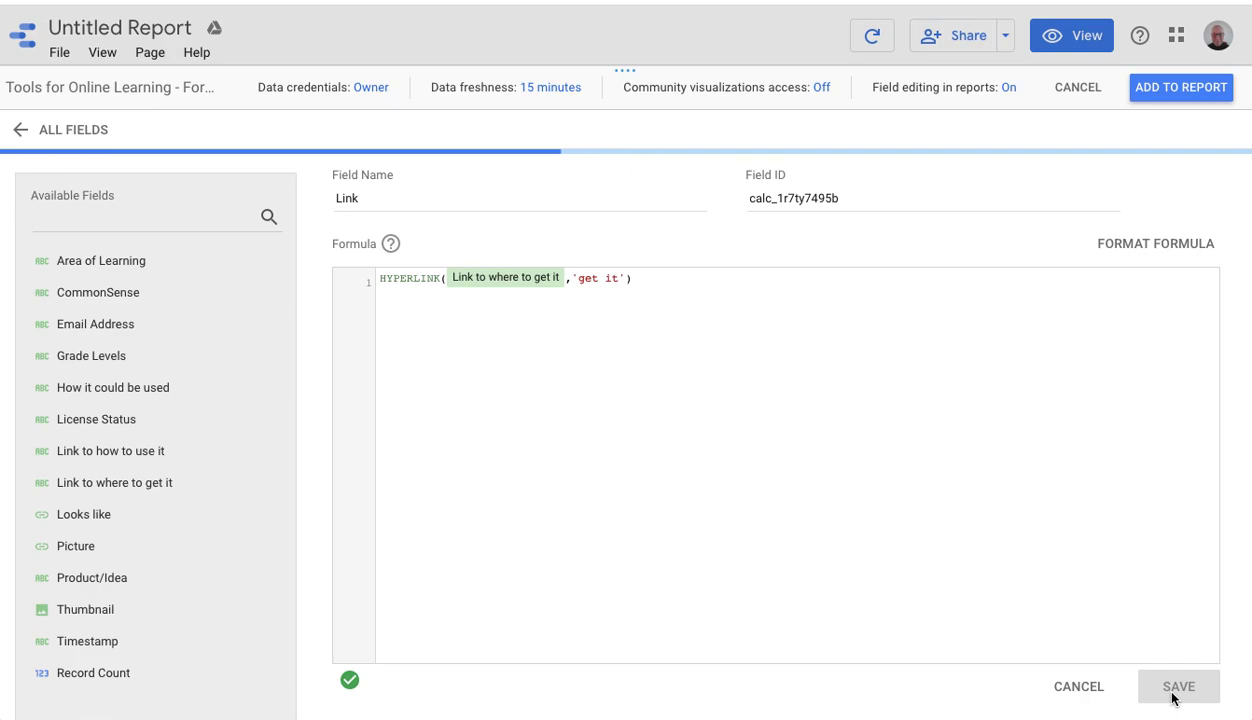
Add the table to the report, enlarge it across the page and move it lower
{"action": "left_click", "coordinate": [1169, 91]}
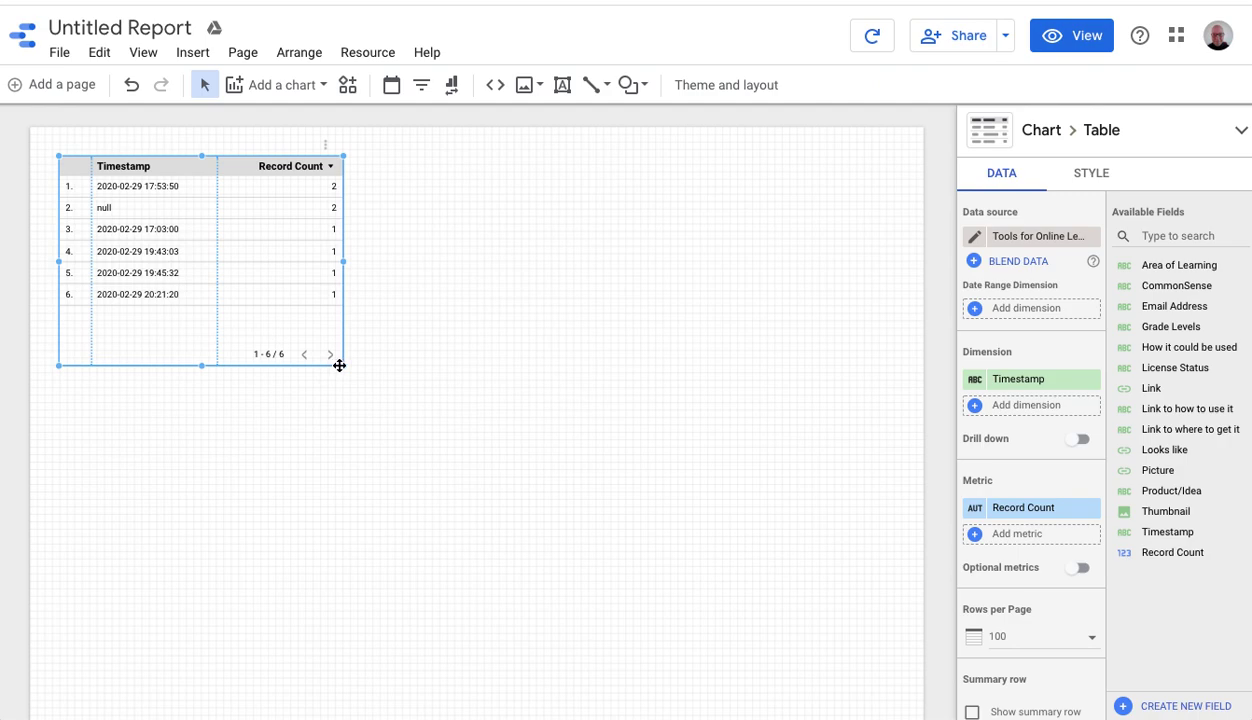
{"action": "left_click_drag", "start_coordinate": [341, 367], "coordinate": [896, 608]}
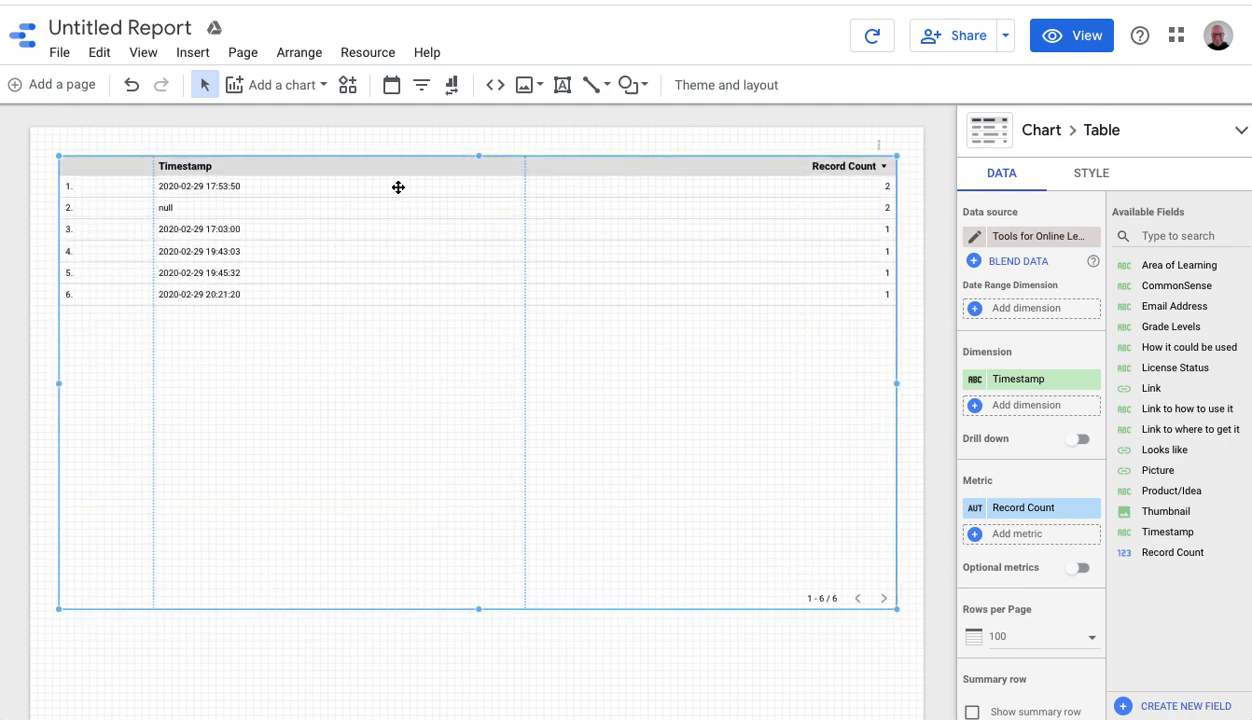
{"action": "left_click_drag", "start_coordinate": [400, 171], "coordinate": [398, 223]}
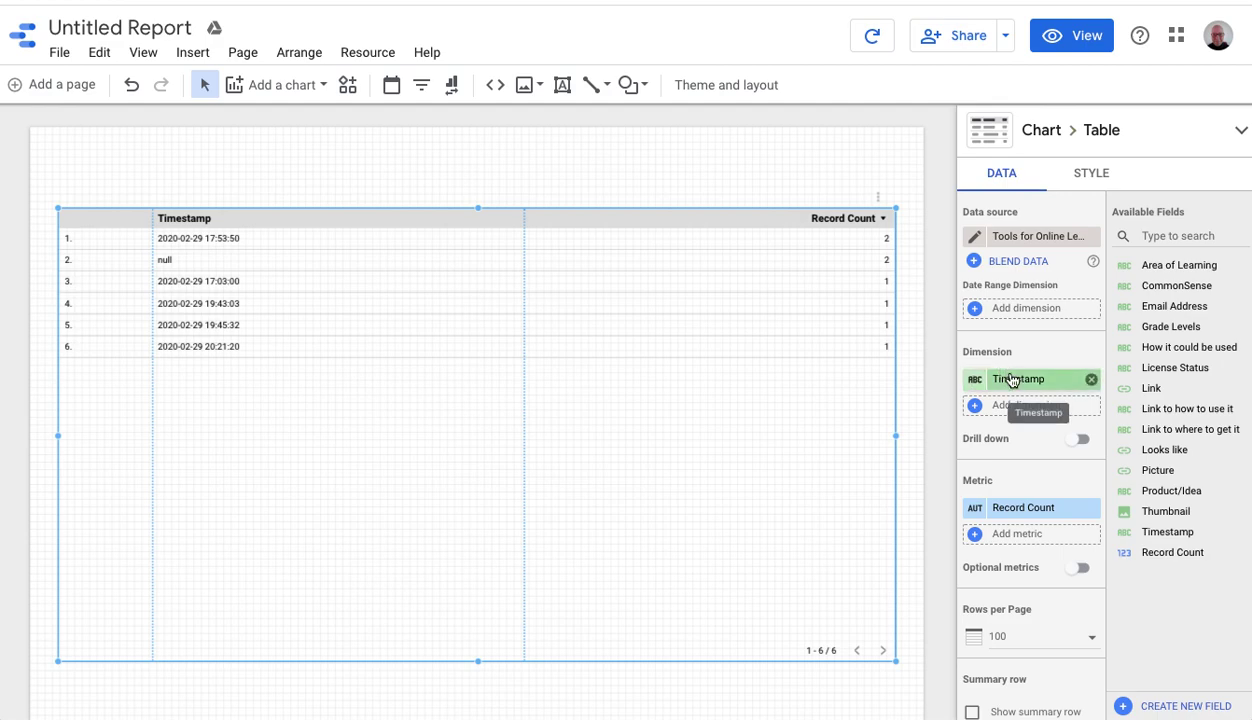
Add Area of Learning, Thumbnail, Link and Grade Levels columns; remove Timestamp and Record Count
{"action": "left_click", "coordinate": [1010, 412]}
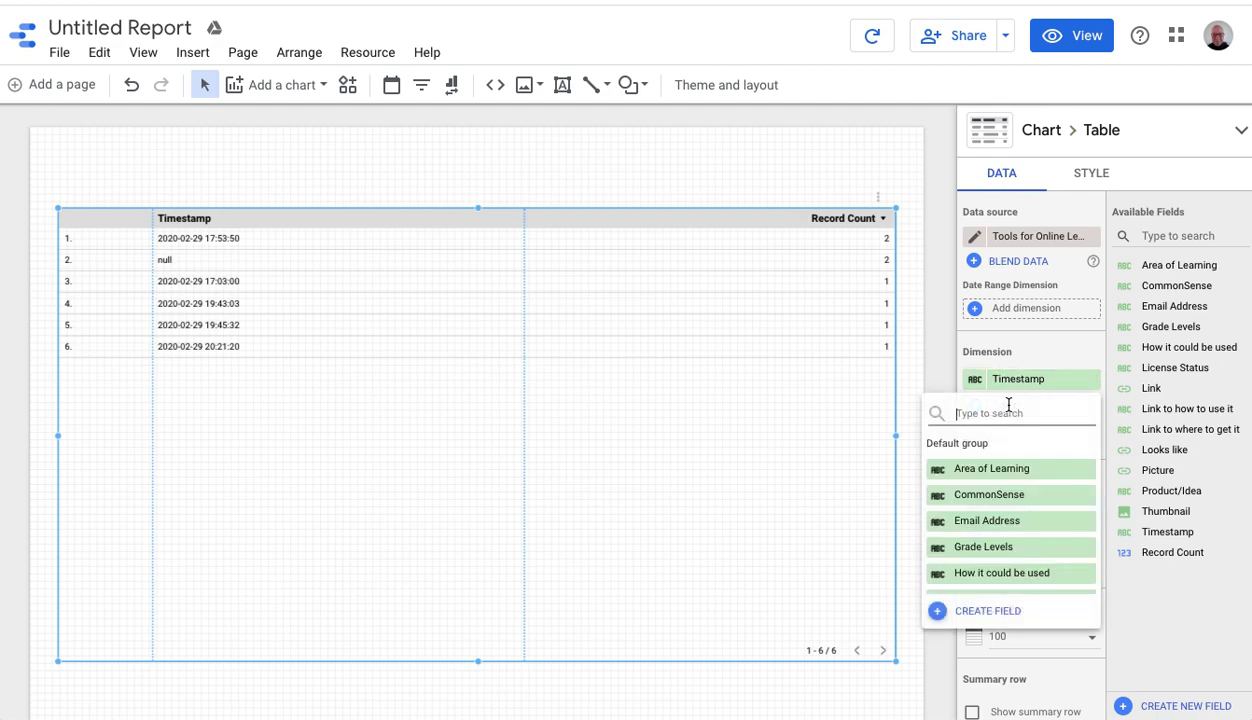
{"action": "left_click", "coordinate": [995, 474]}
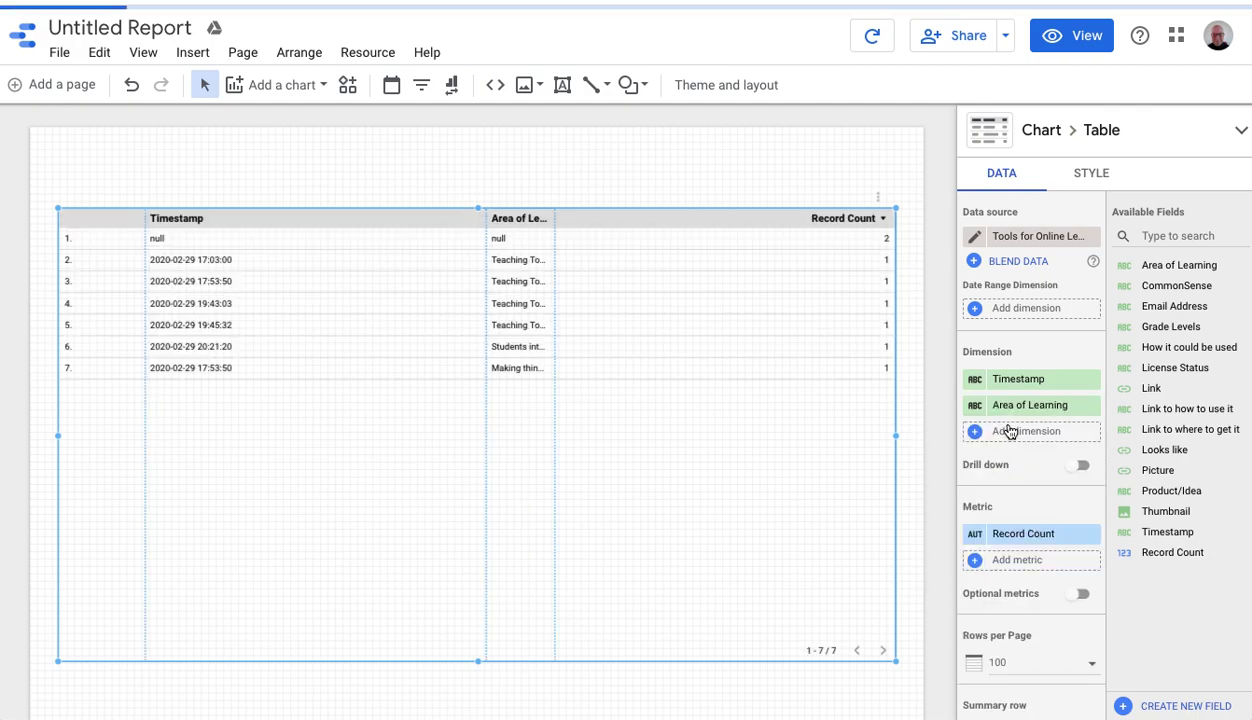
{"action": "left_click", "coordinate": [1008, 431]}
{"action": "scroll", "coordinate": [996, 548], "scroll_direction": "down", "scroll_amount": 3}
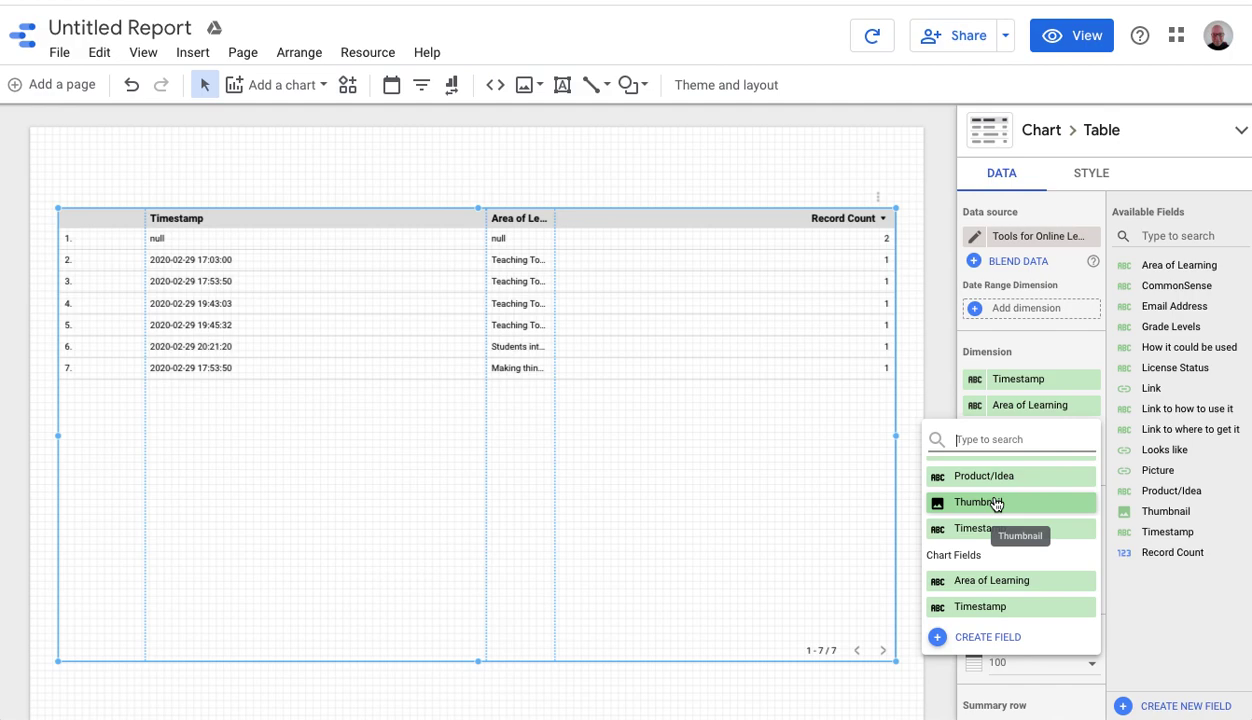
{"action": "left_click", "coordinate": [994, 514]}
{"action": "left_click", "coordinate": [1004, 462]}
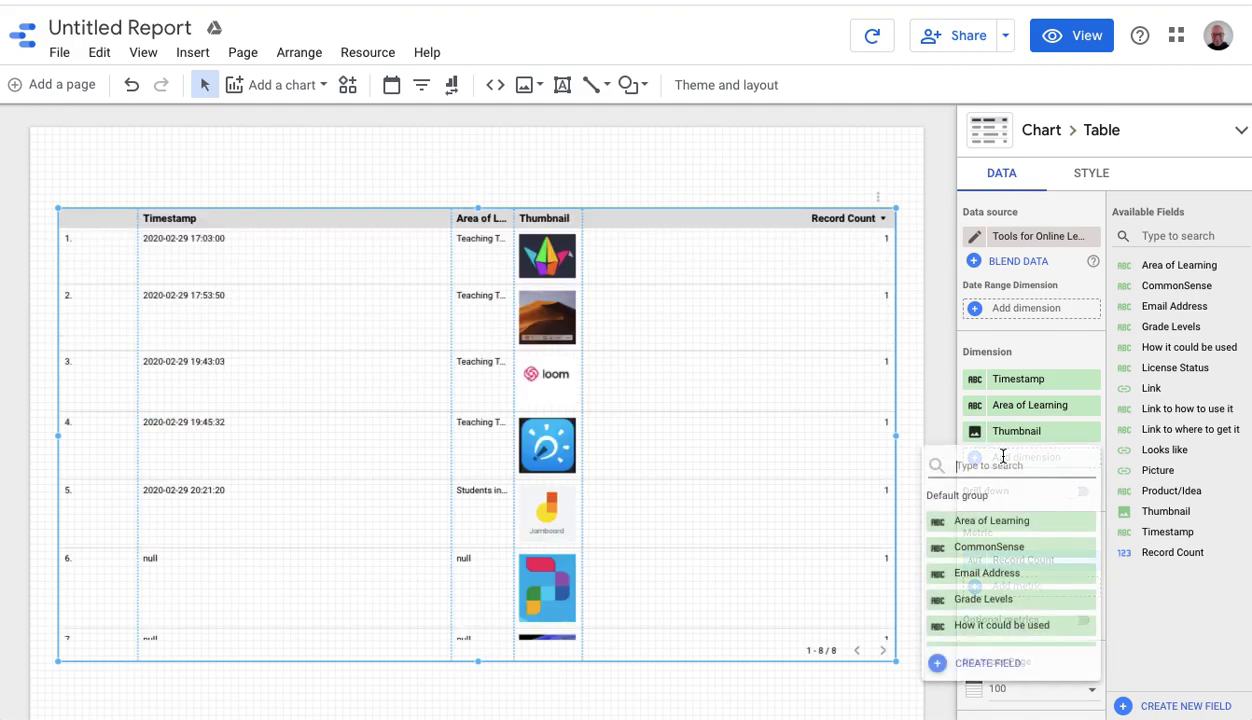
{"action": "scroll", "coordinate": [998, 545], "scroll_direction": "down", "scroll_amount": 2}
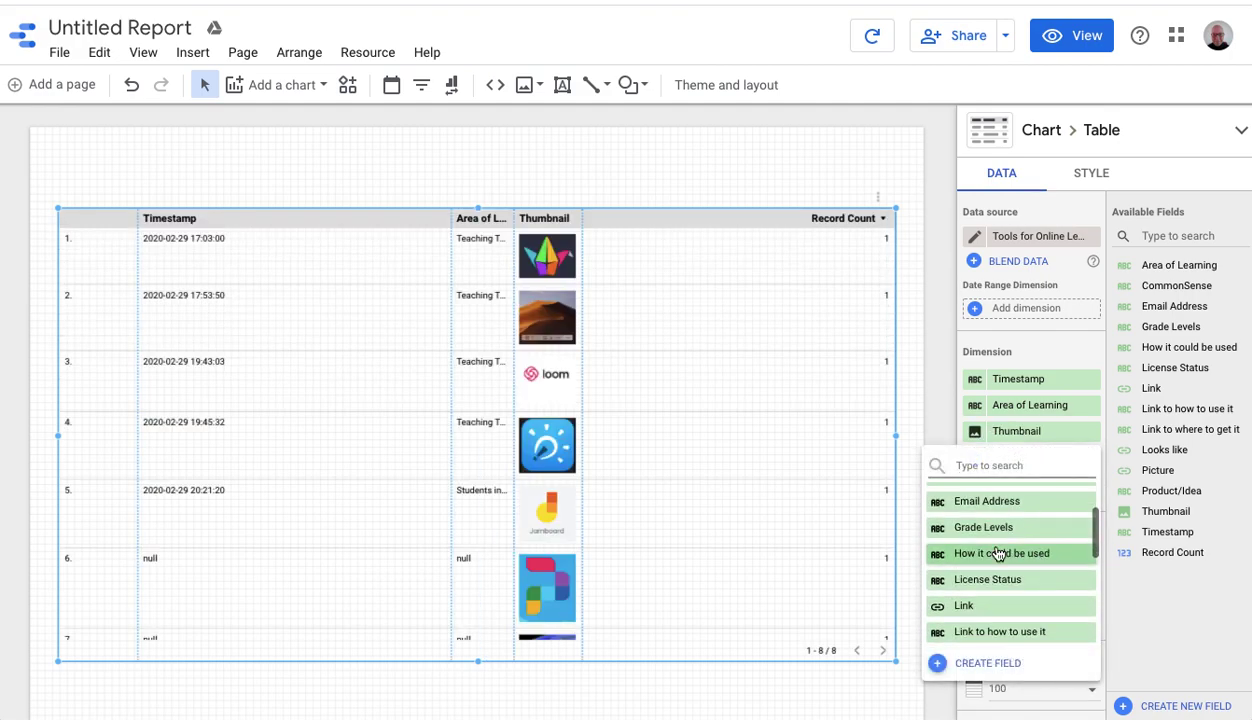
{"action": "left_click", "coordinate": [995, 605]}
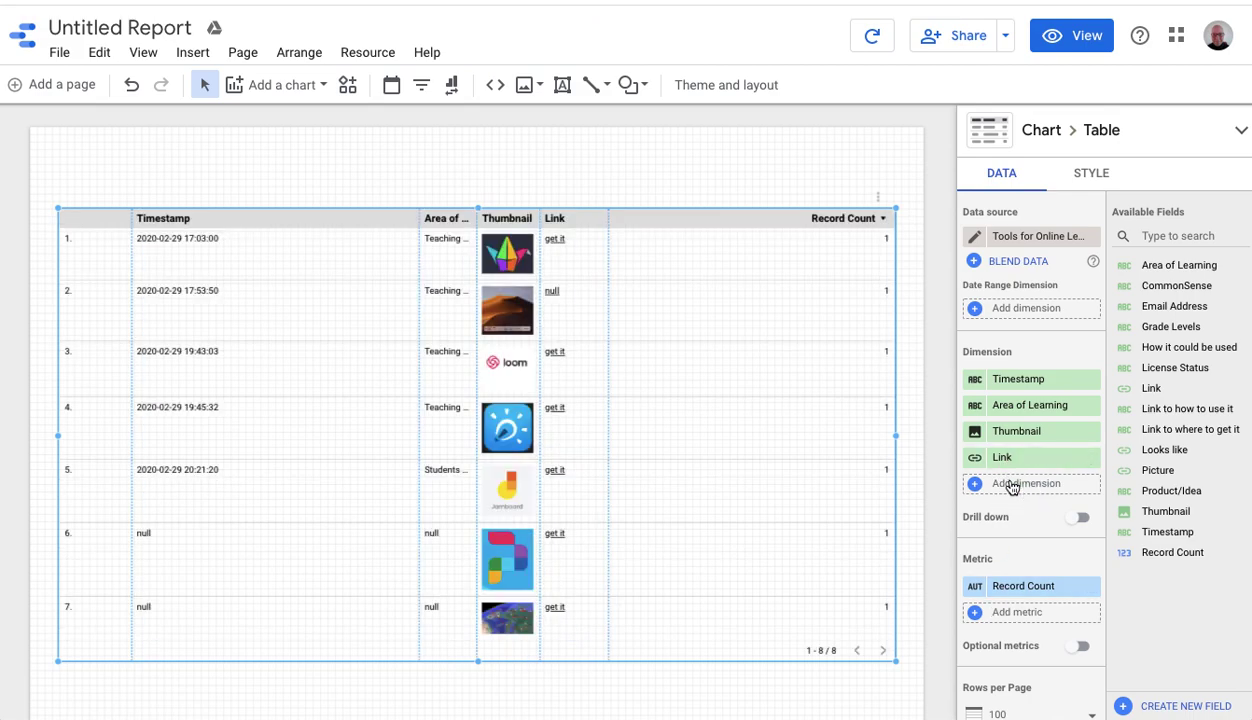
{"action": "left_click", "coordinate": [1012, 485]}
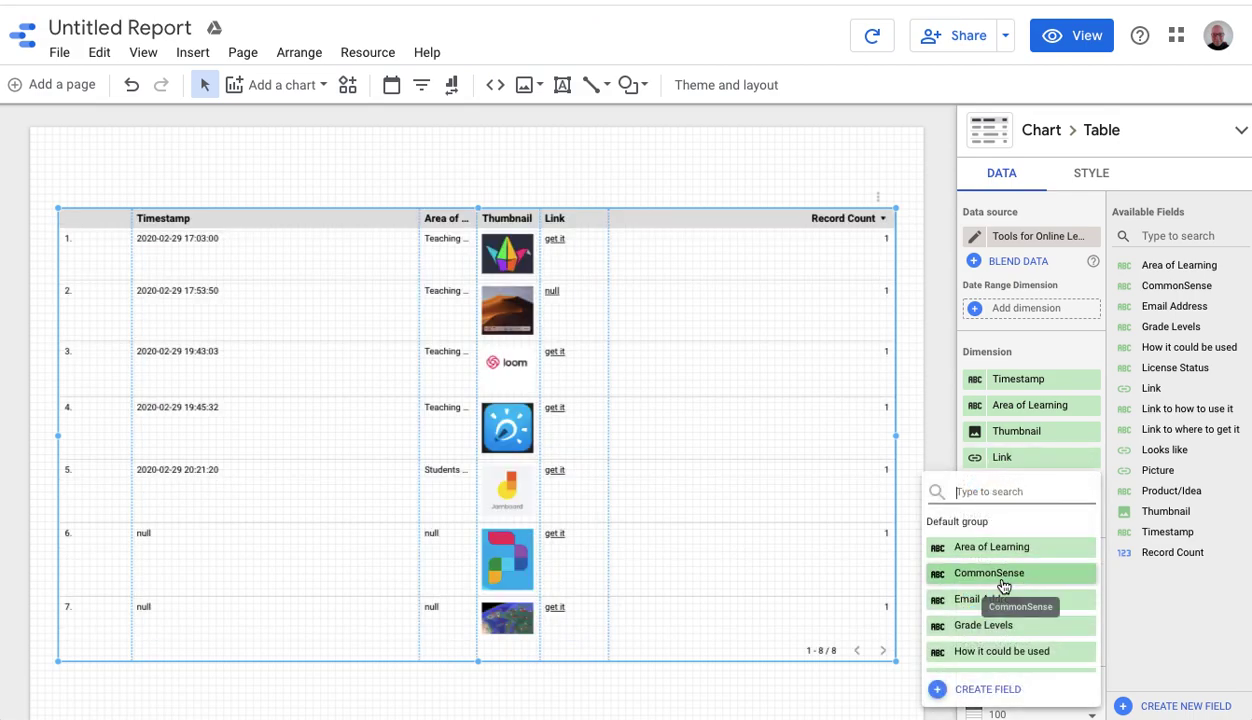
{"action": "left_click", "coordinate": [1000, 627]}
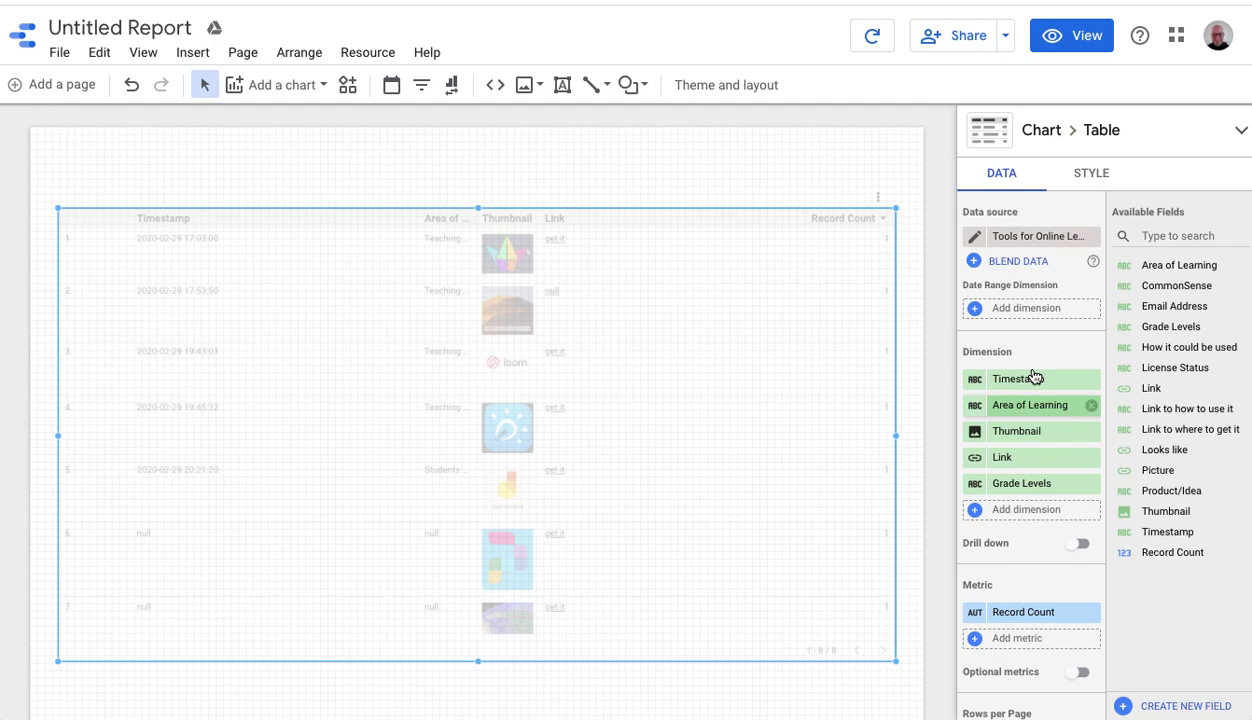
{"action": "left_click", "coordinate": [1088, 380]}
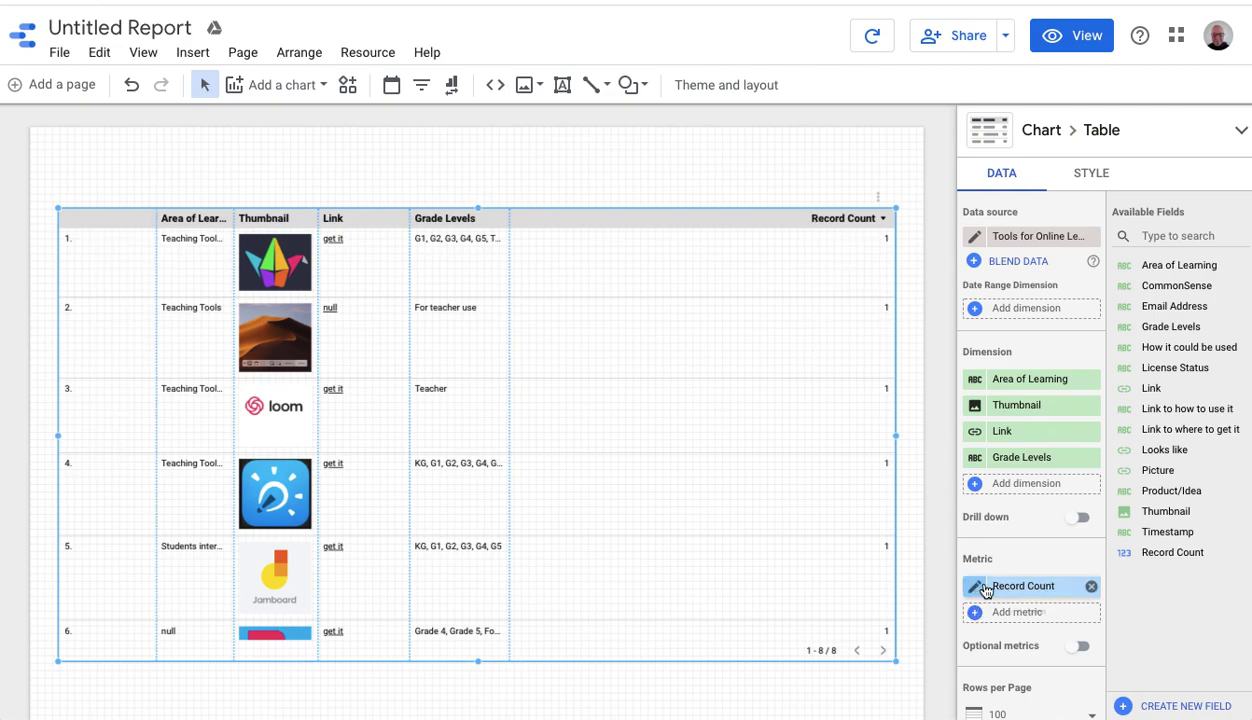
{"action": "left_click", "coordinate": [1093, 589]}
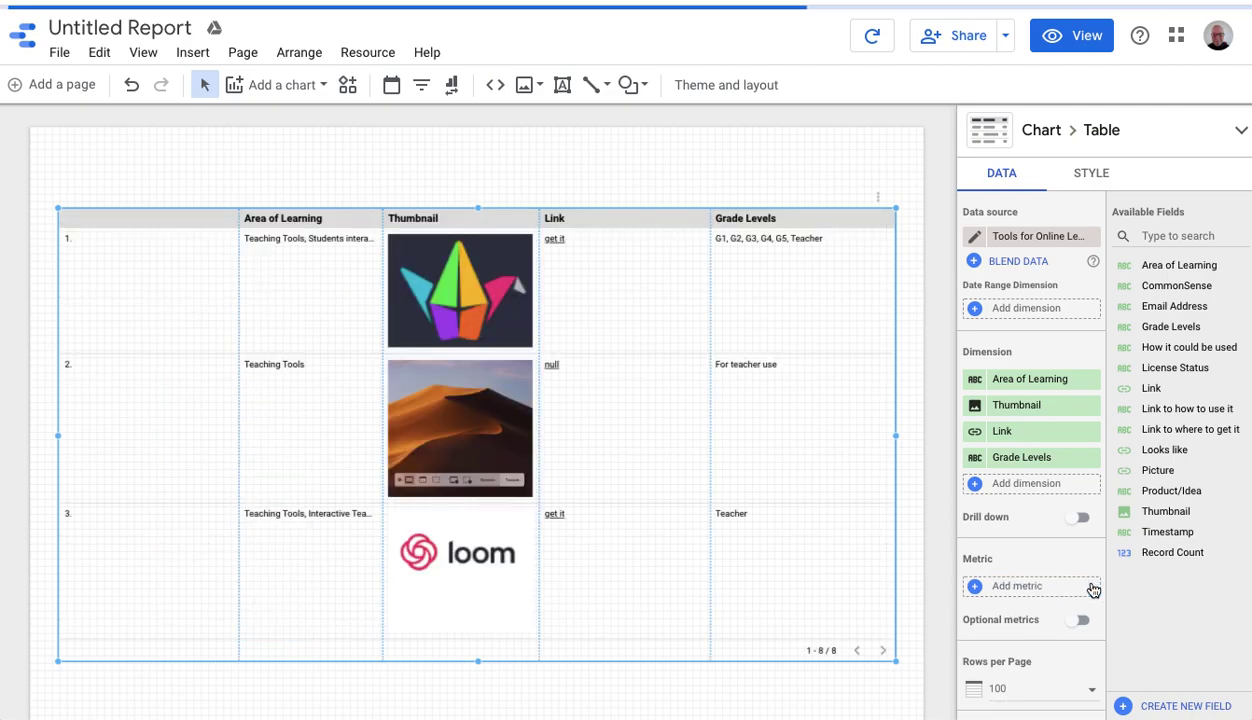
Shade alternate rows with secondary grey and give the header row a light grey background
{"action": "left_click", "coordinate": [1090, 176]}
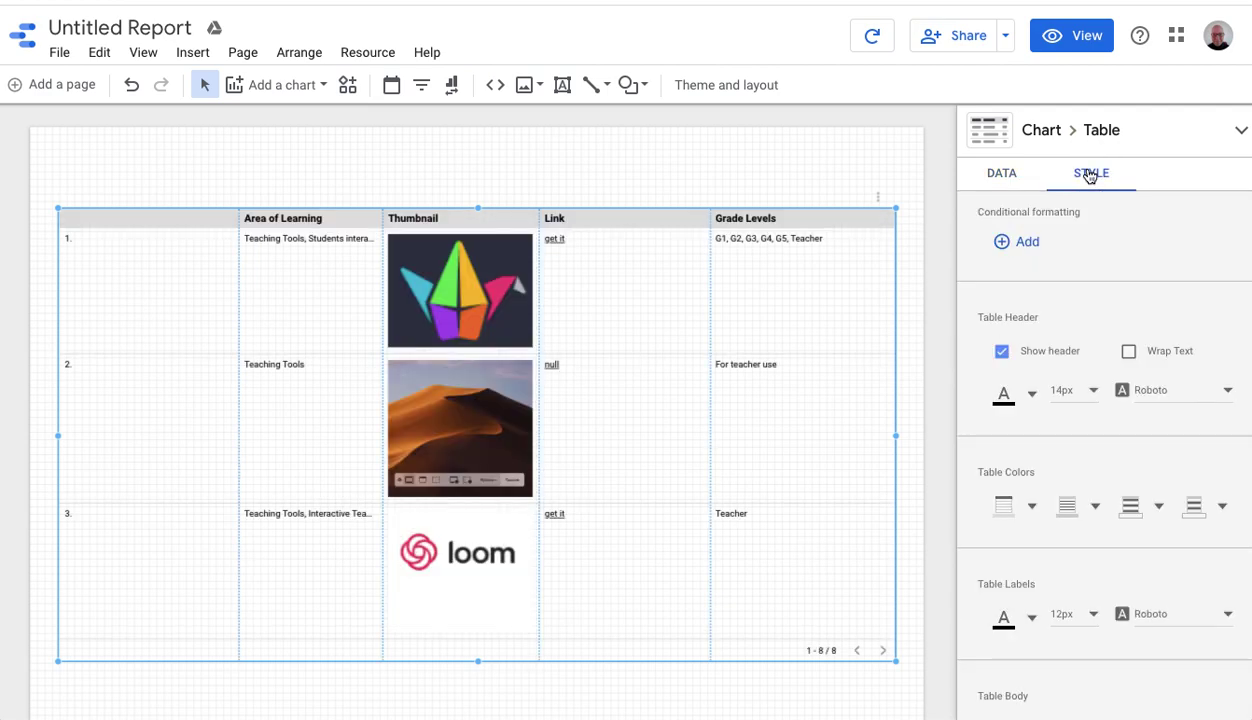
{"action": "scroll", "coordinate": [1026, 456], "scroll_direction": "down", "scroll_amount": 2}
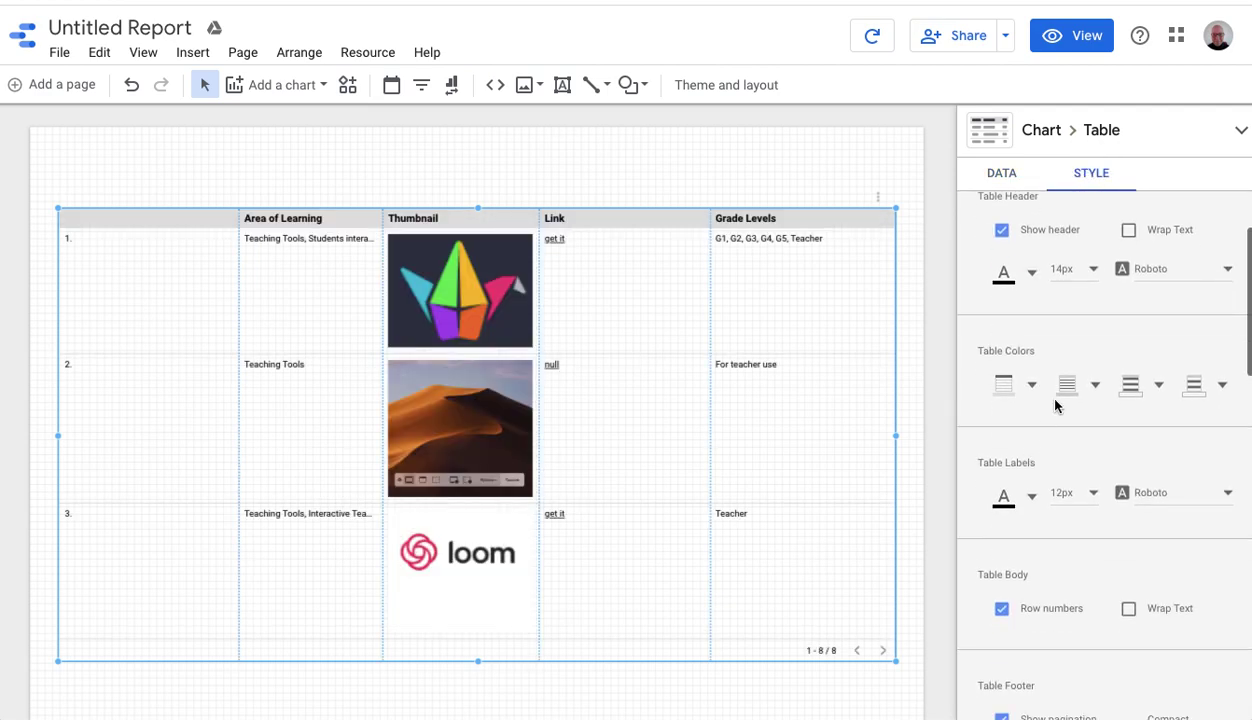
{"action": "left_click", "coordinate": [1130, 392]}
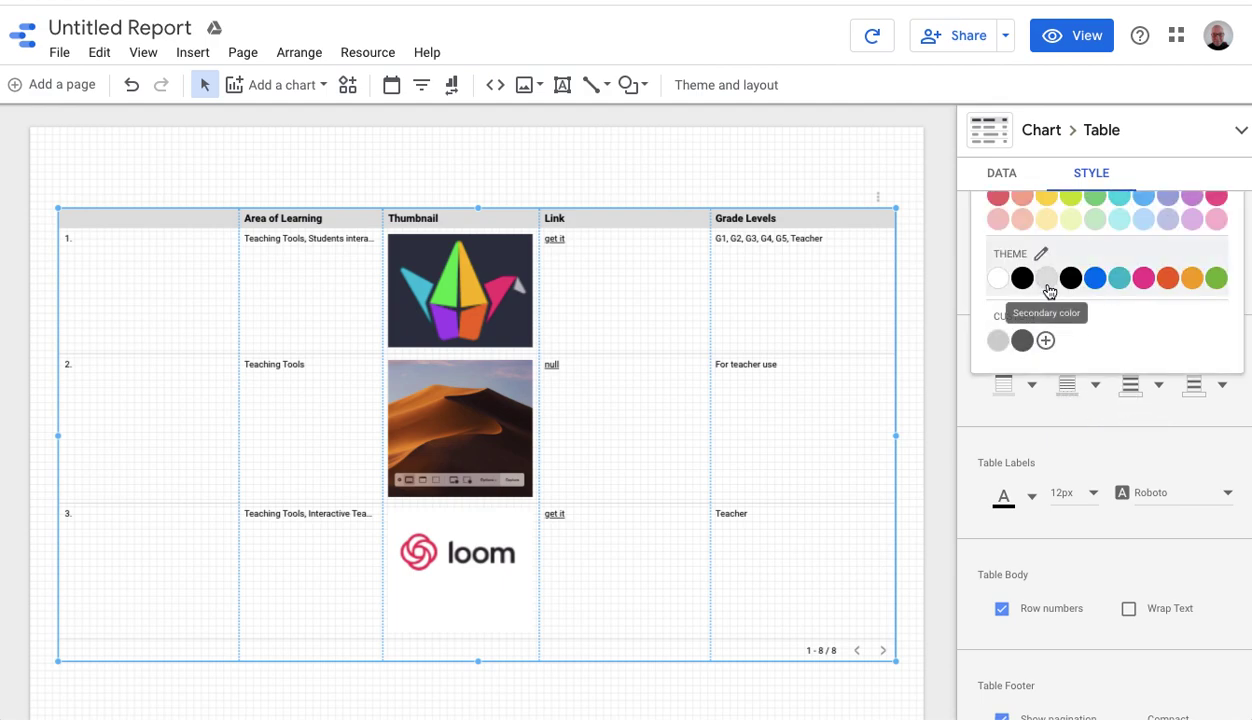
{"action": "left_click", "coordinate": [1046, 279]}
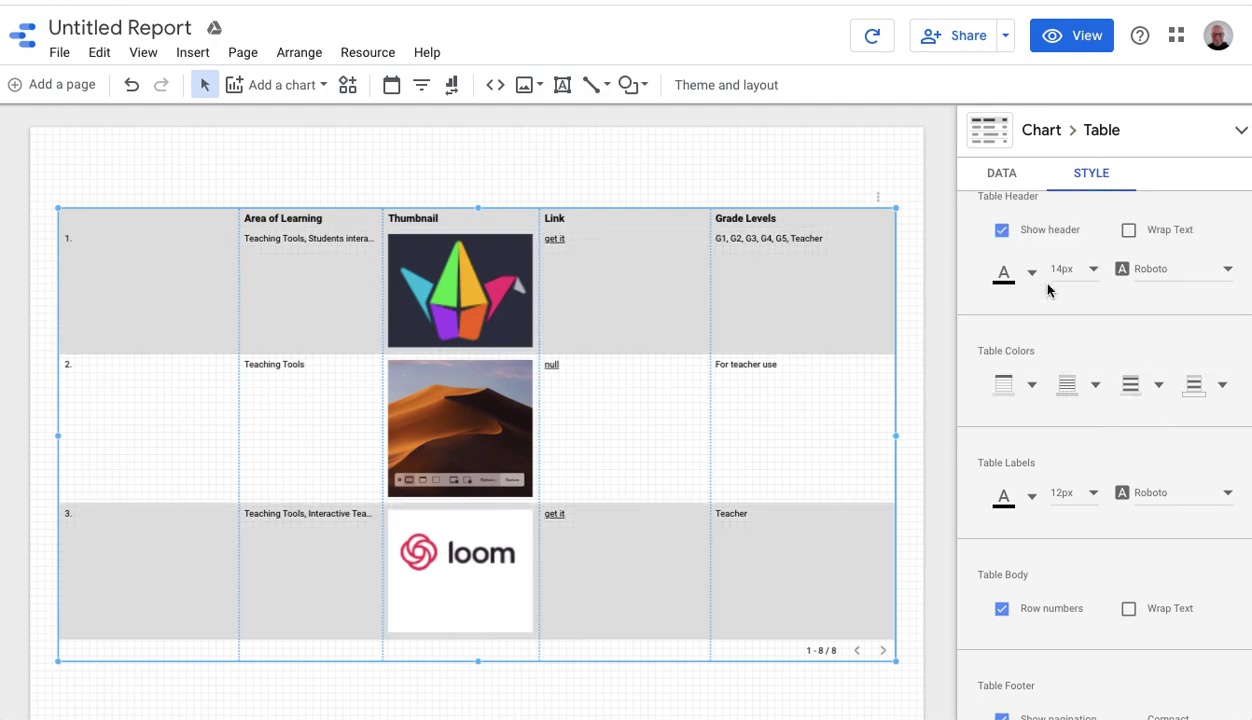
{"action": "left_click", "coordinate": [1034, 388]}
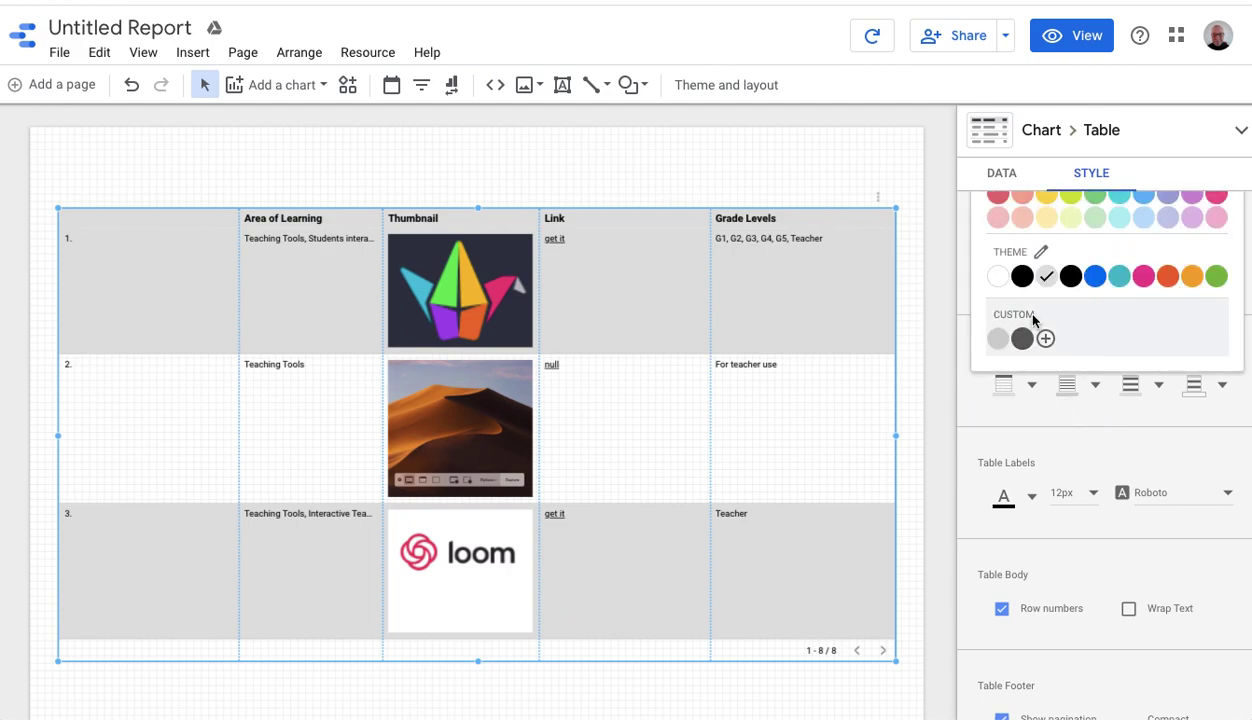
{"action": "left_click", "coordinate": [998, 338]}
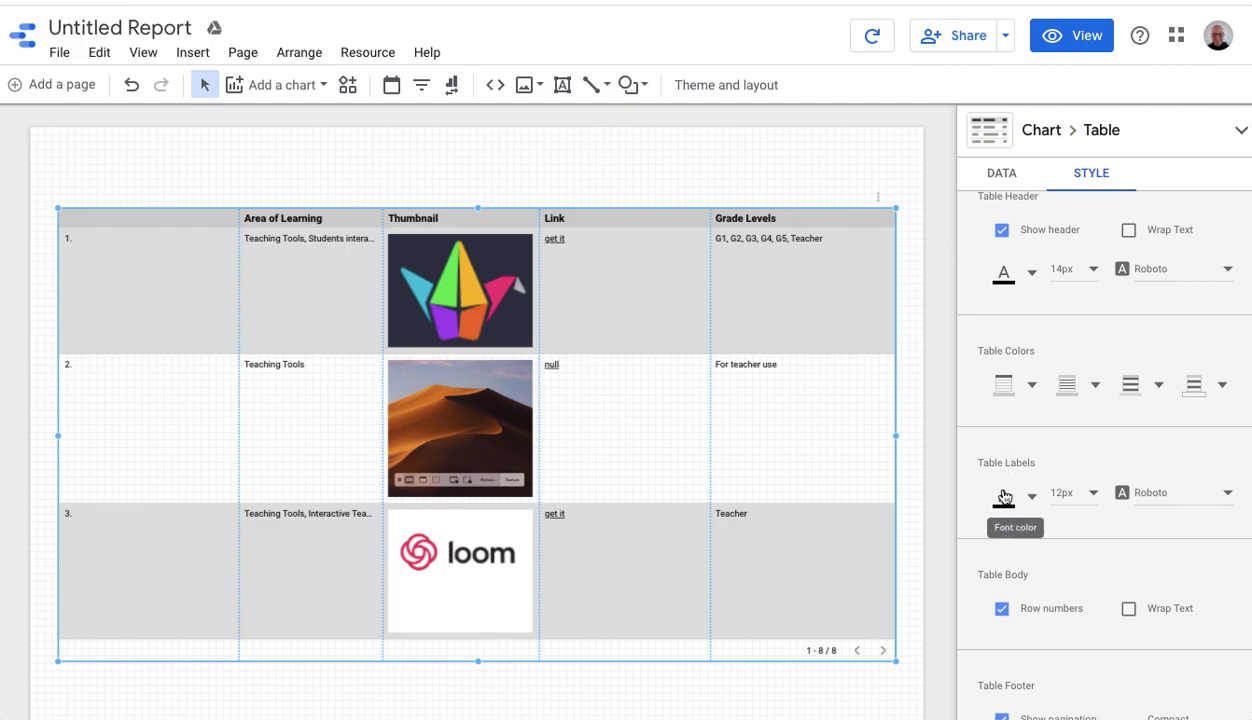
Set the table header font to Orbitron
{"action": "left_click", "coordinate": [1227, 271]}
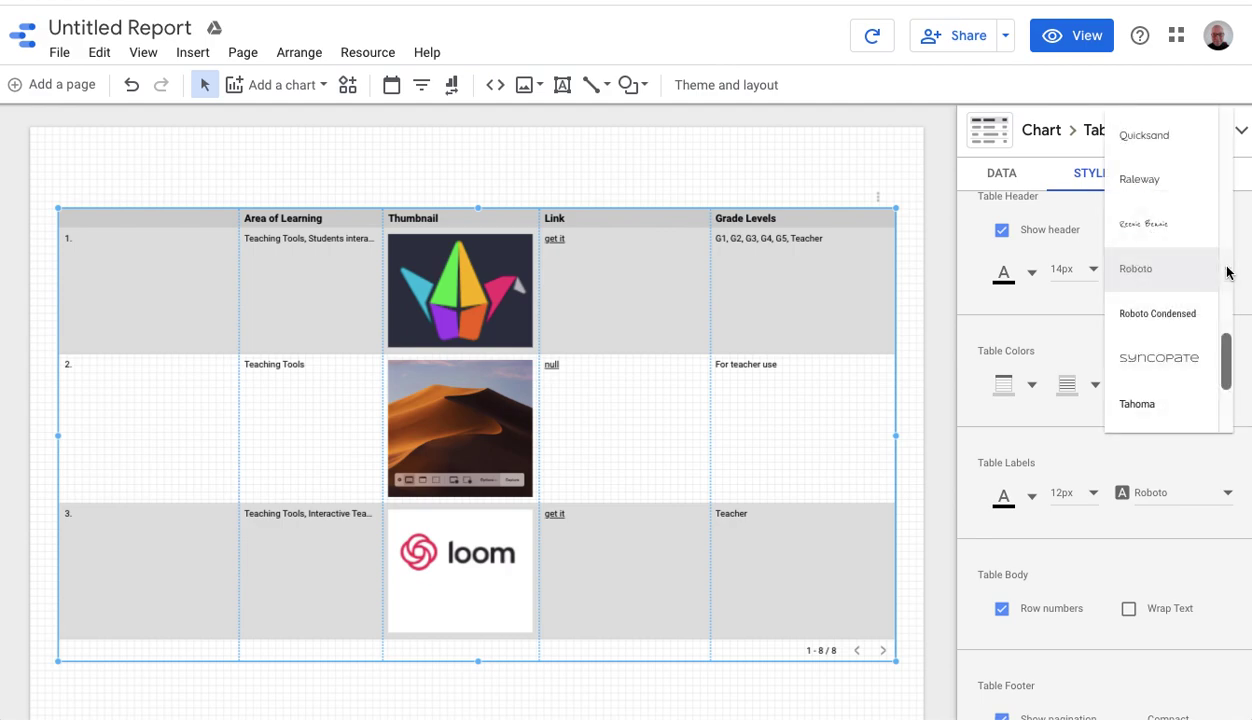
{"action": "scroll", "coordinate": [1180, 340], "scroll_direction": "up", "scroll_amount": 1}
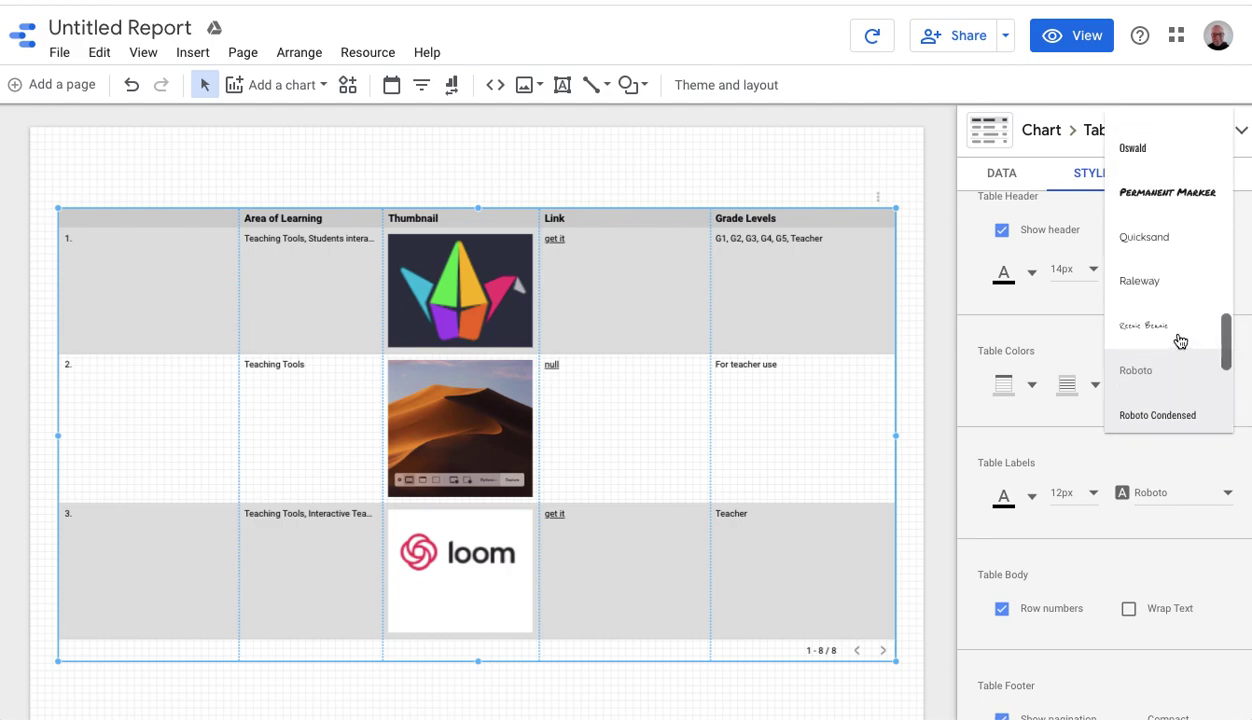
{"action": "left_click", "coordinate": [1165, 194]}
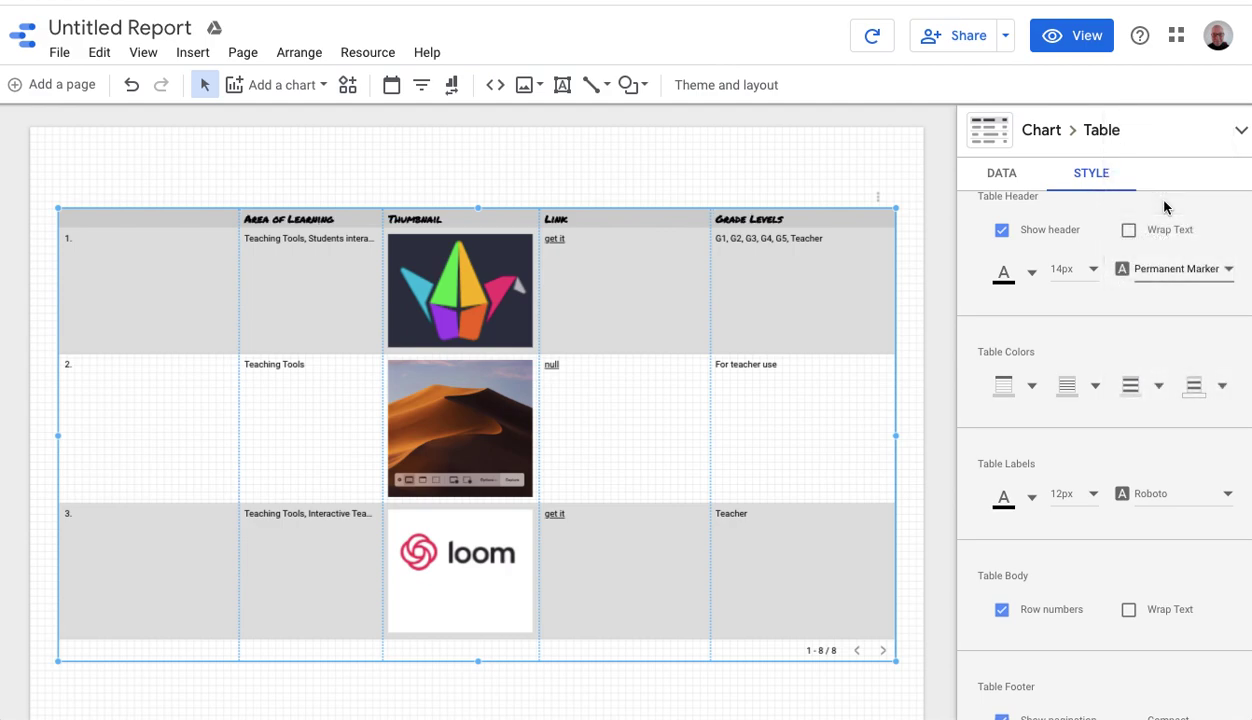
{"action": "left_click", "coordinate": [1227, 272]}
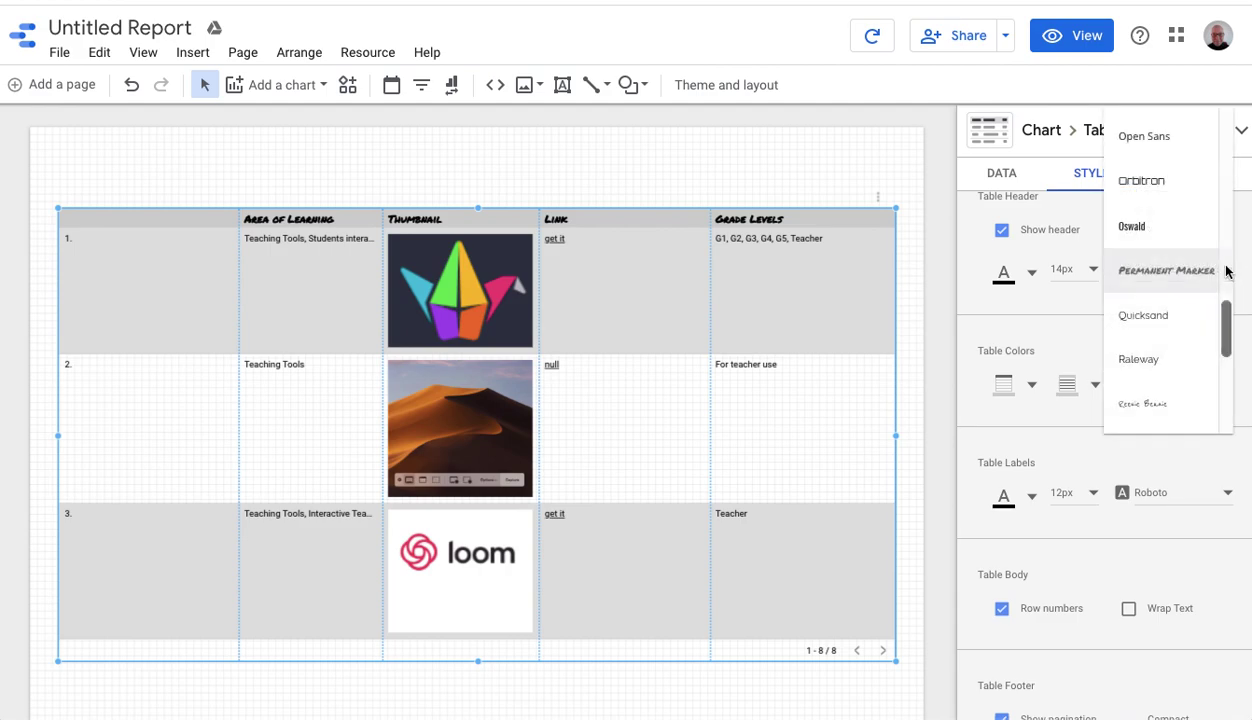
{"action": "left_click", "coordinate": [1168, 184]}
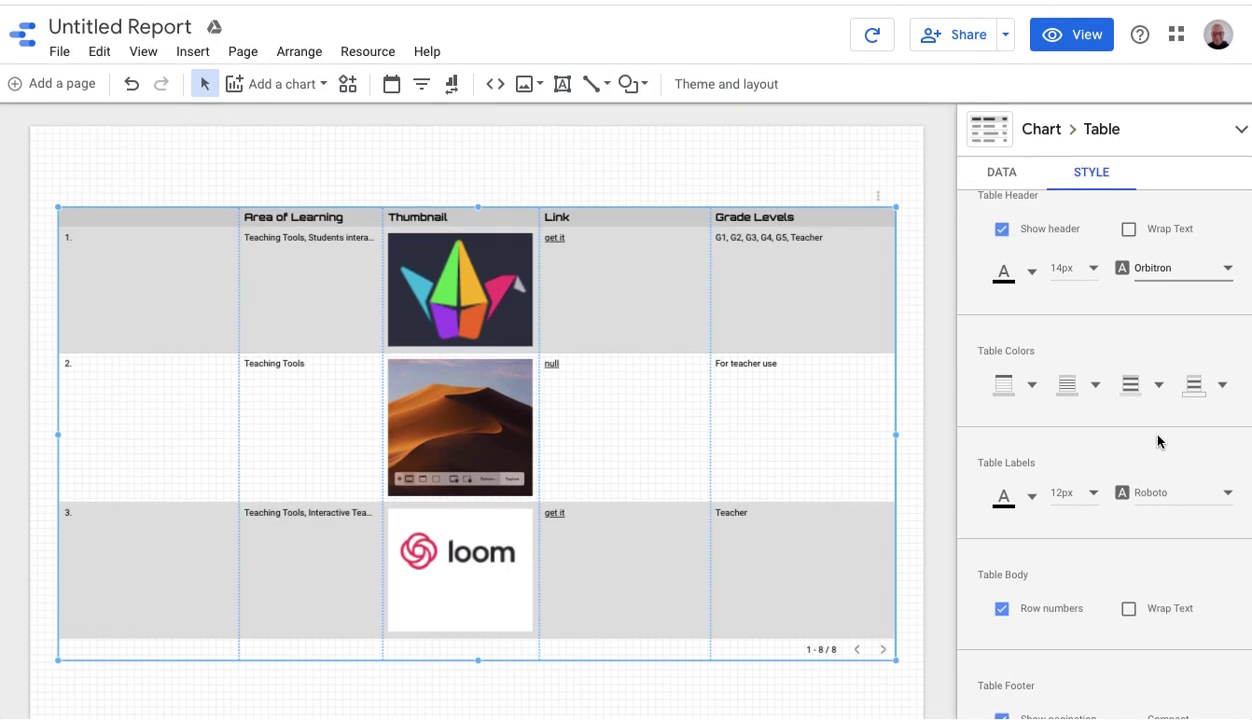
Turn off row numbers, enable text wrapping, and show missing data as blank
{"action": "left_click", "coordinate": [1002, 612]}
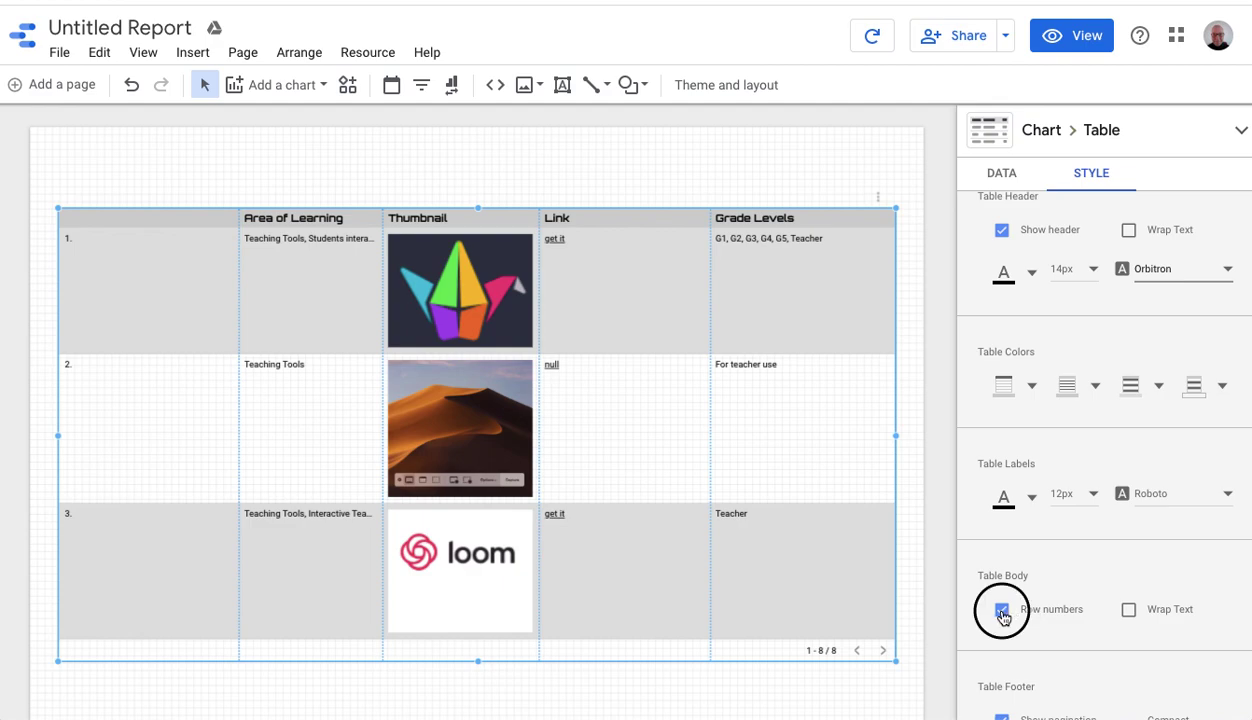
{"action": "left_click", "coordinate": [1129, 612]}
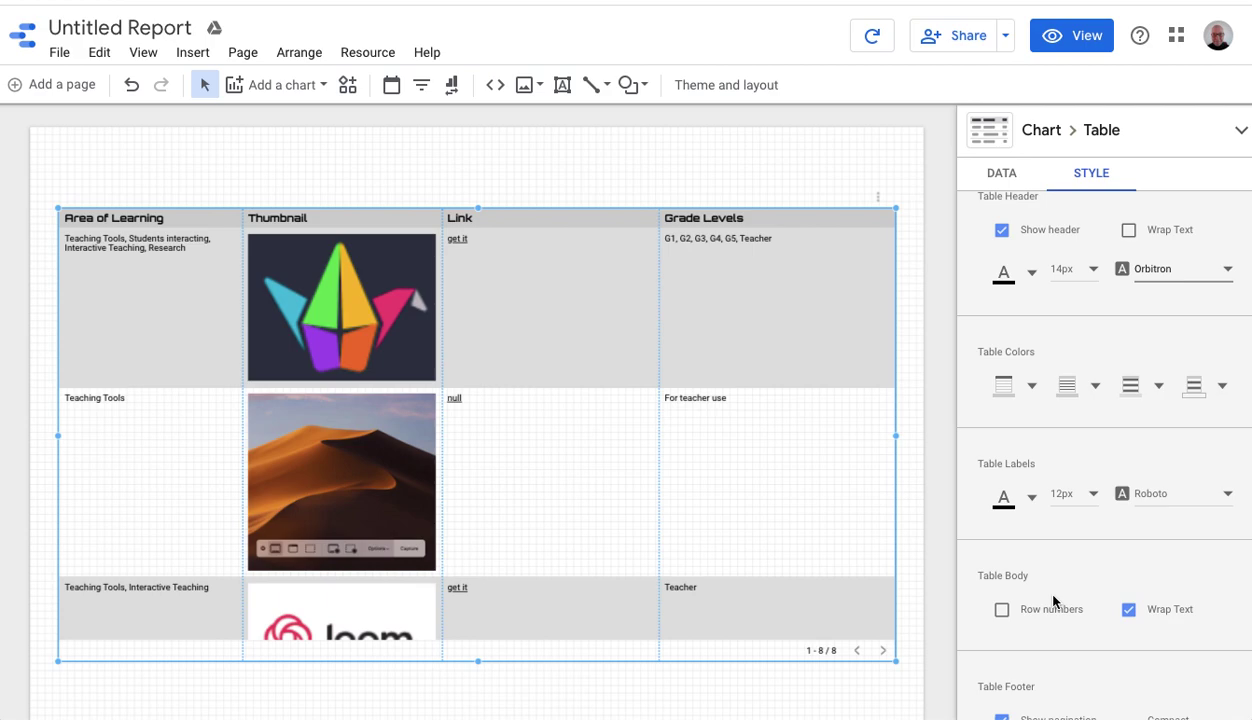
{"action": "scroll", "coordinate": [1053, 601], "scroll_direction": "down", "scroll_amount": 4}
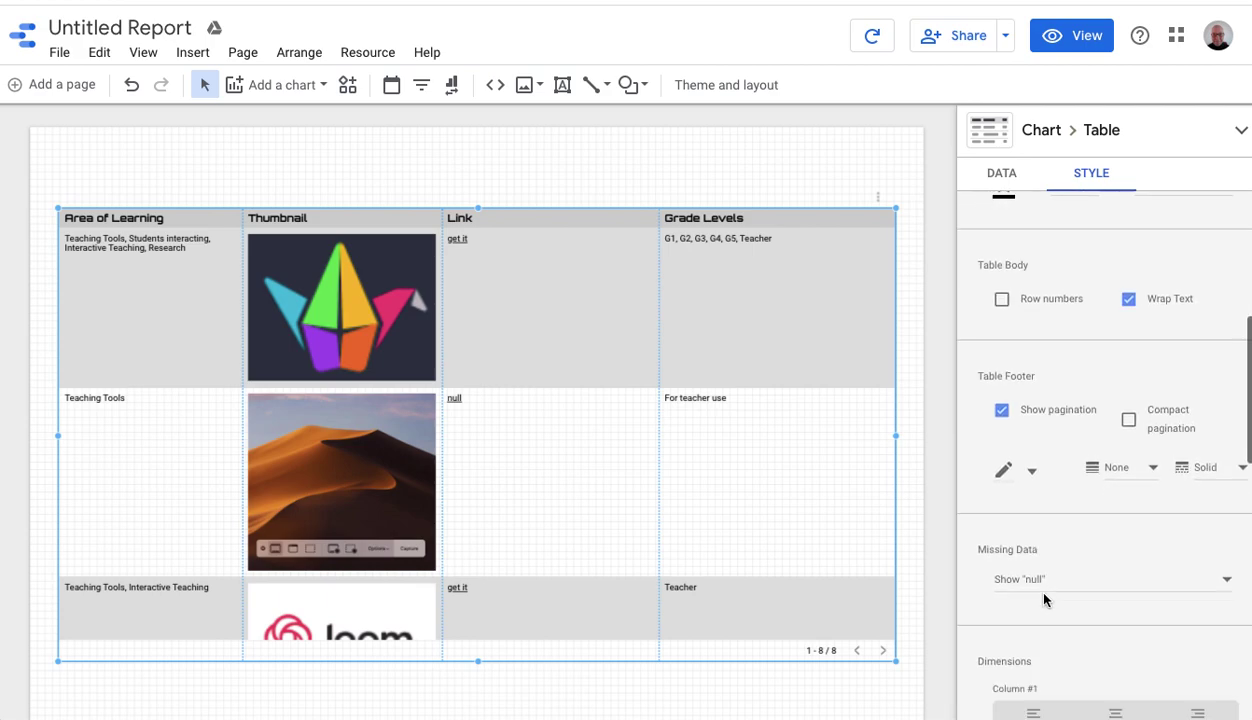
{"action": "left_click", "coordinate": [1222, 526]}
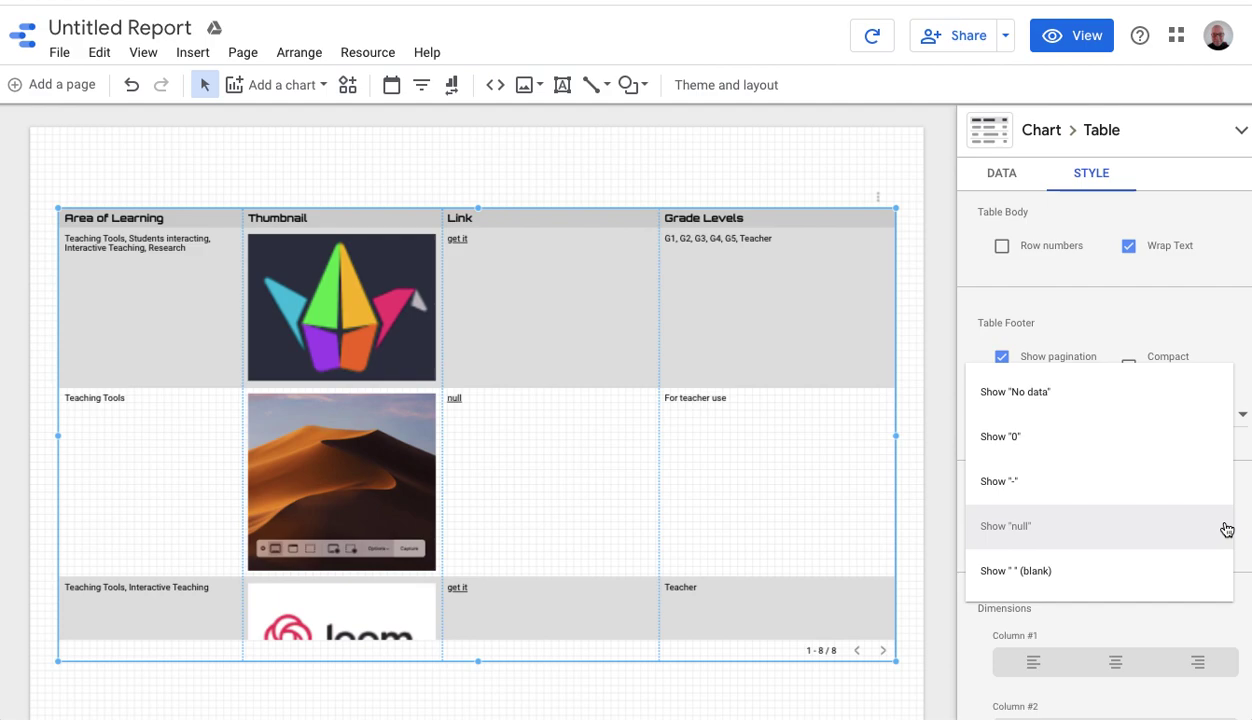
{"action": "left_click", "coordinate": [1160, 574]}
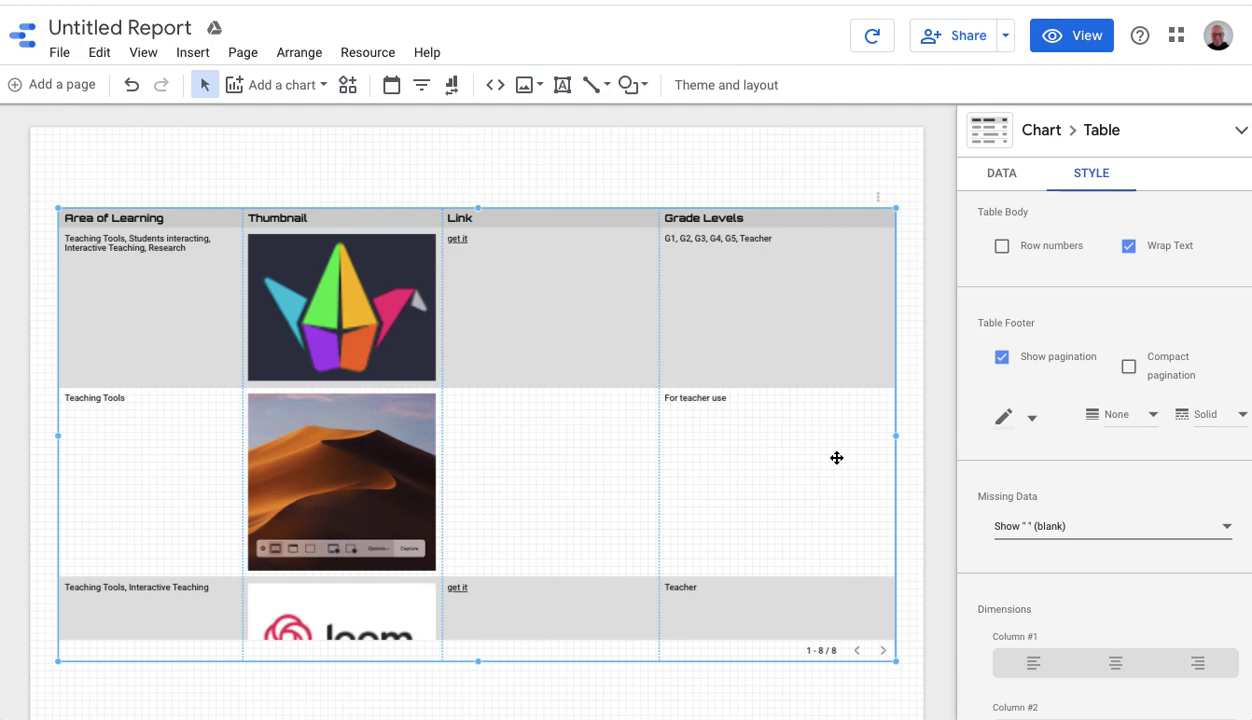
{"action": "scroll", "coordinate": [1079, 510], "scroll_direction": "down", "scroll_amount": 3}
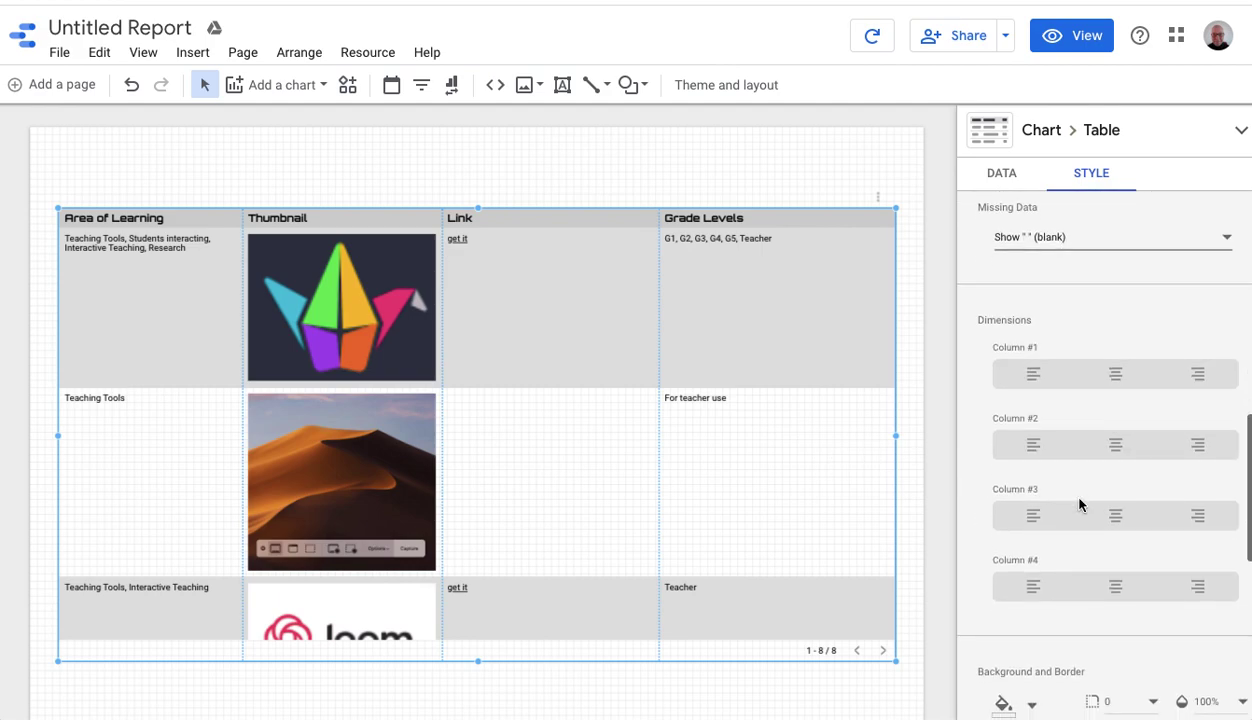
{"action": "scroll", "coordinate": [1084, 430], "scroll_direction": "up", "scroll_amount": 5}
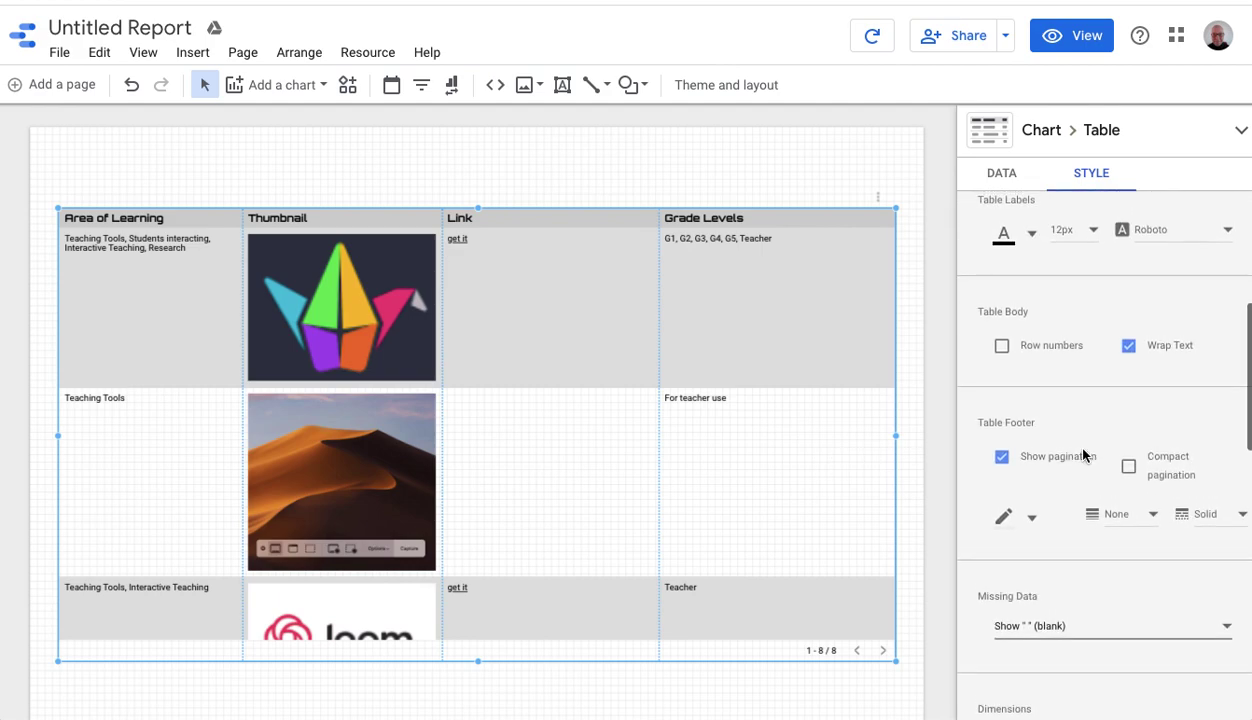
{"action": "scroll", "coordinate": [1083, 455], "scroll_direction": "up", "scroll_amount": 3}
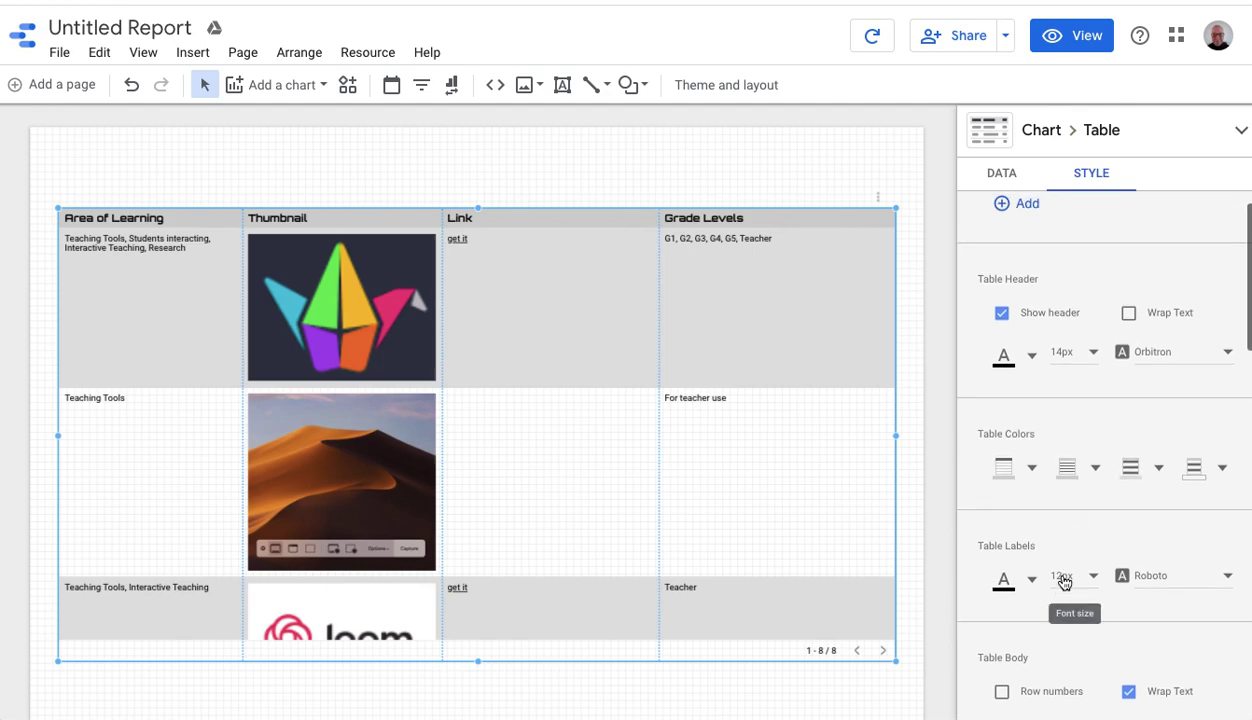
Set the table body font to Tahoma at 14px
{"action": "left_click", "coordinate": [1228, 580]}
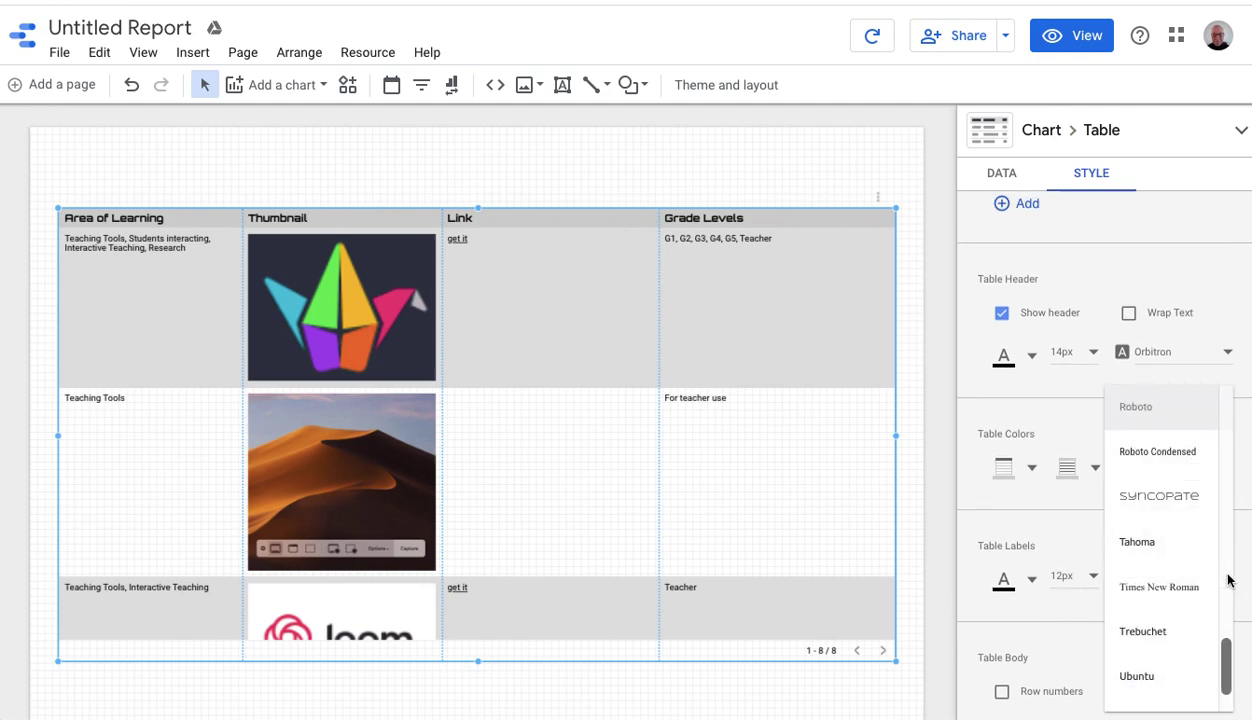
{"action": "left_click", "coordinate": [1160, 555]}
{"action": "left_click", "coordinate": [1093, 580]}
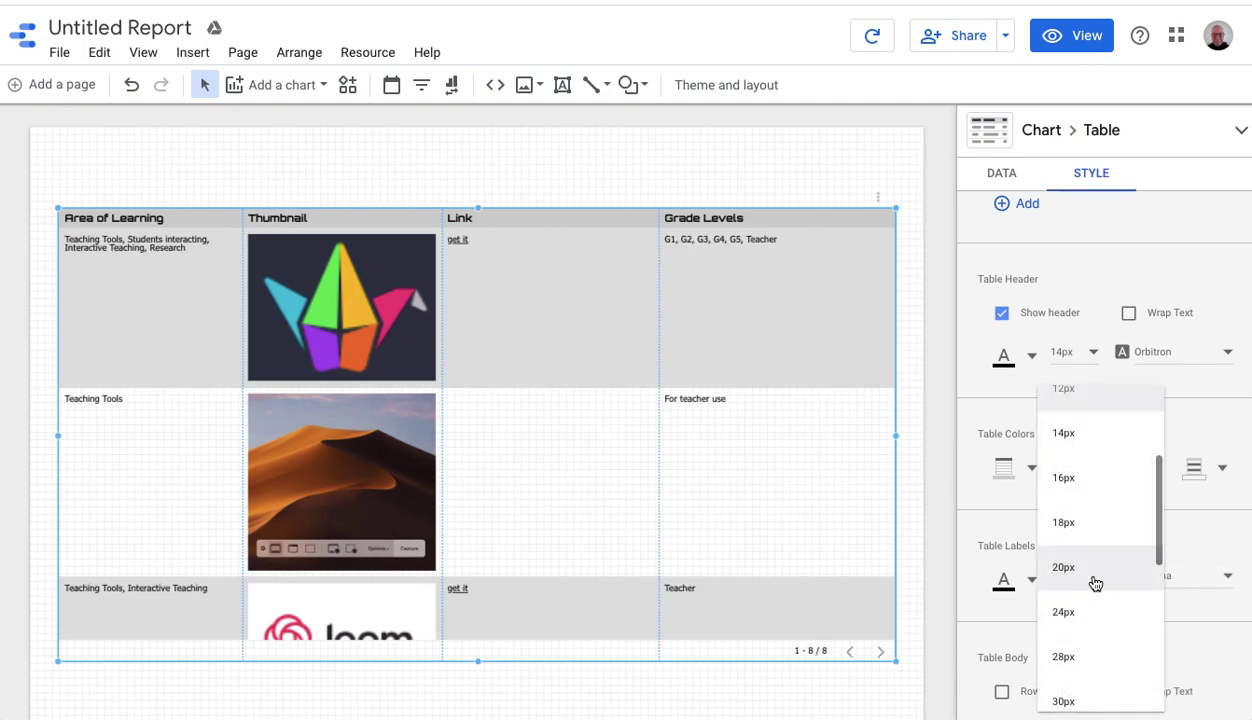
{"action": "left_click", "coordinate": [1095, 440]}
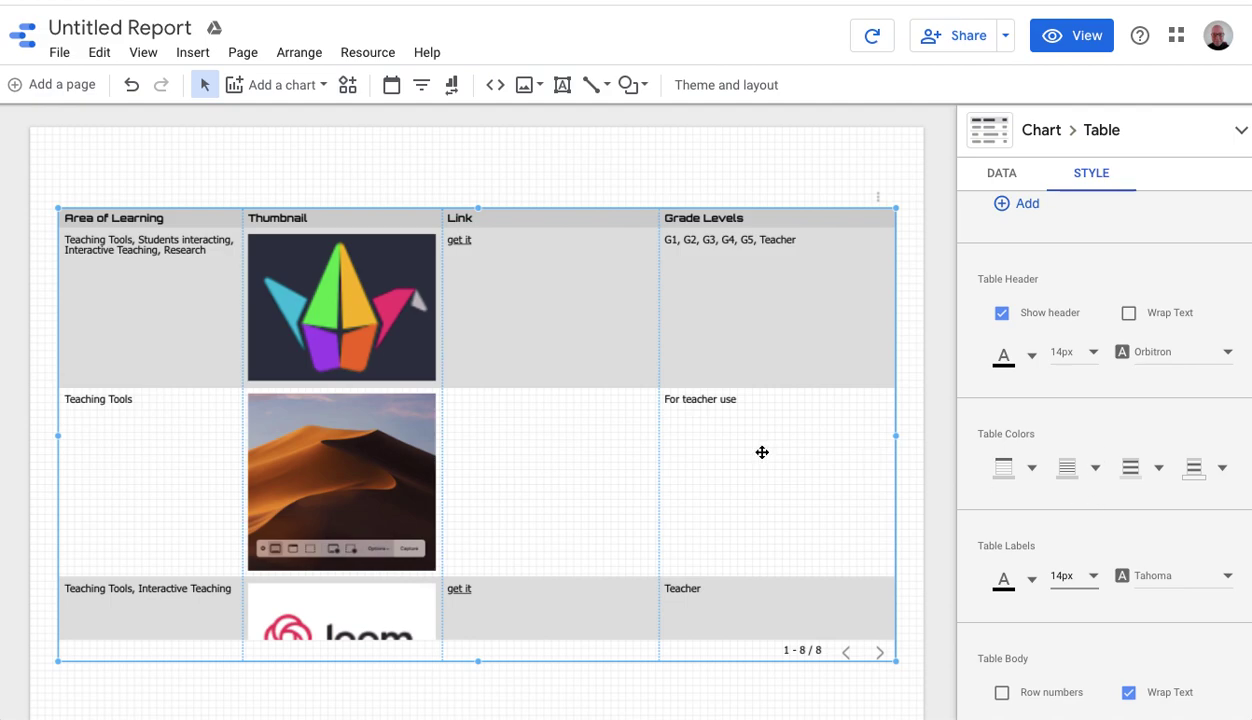
{"action": "scroll", "coordinate": [762, 452], "scroll_direction": "down", "scroll_amount": 1}
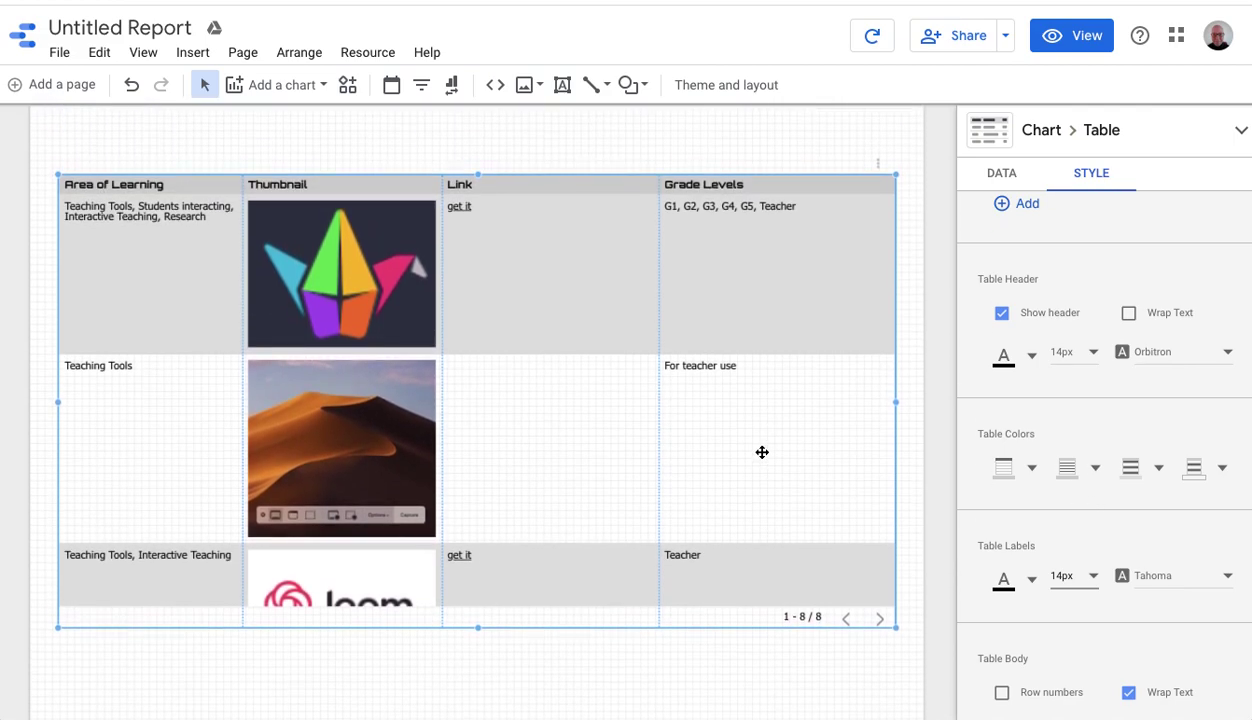
Preview the report in view mode and sort the table by Area of Learning
{"action": "left_click", "coordinate": [1070, 40]}
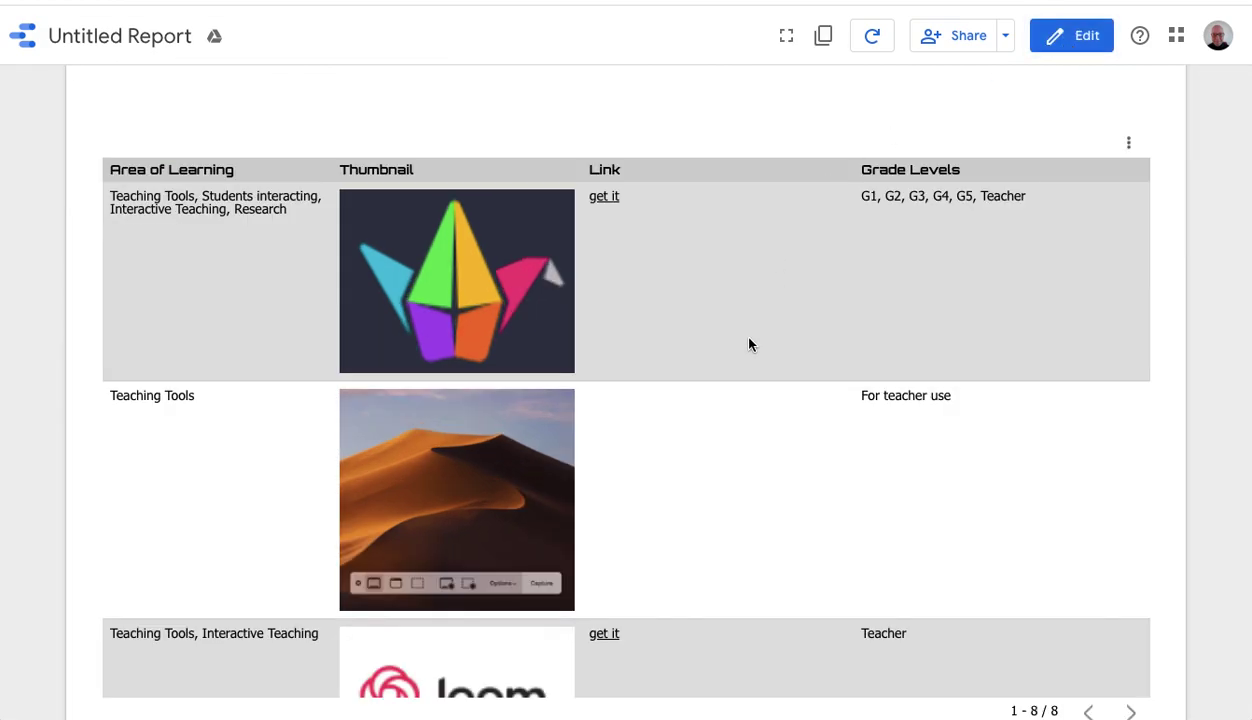
{"action": "scroll", "coordinate": [749, 344], "scroll_direction": "down", "scroll_amount": 10}
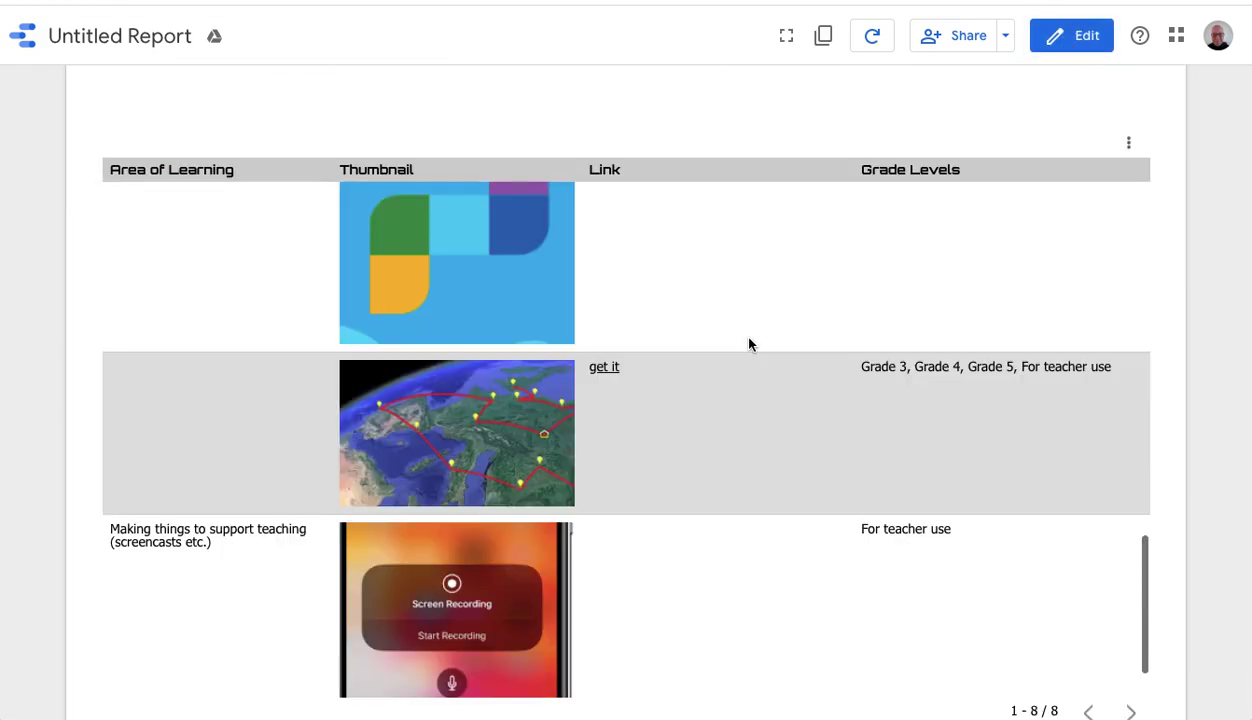
{"action": "scroll", "coordinate": [749, 344], "scroll_direction": "down", "scroll_amount": 1}
{"action": "scroll", "coordinate": [749, 344], "scroll_direction": "up", "scroll_amount": 10}
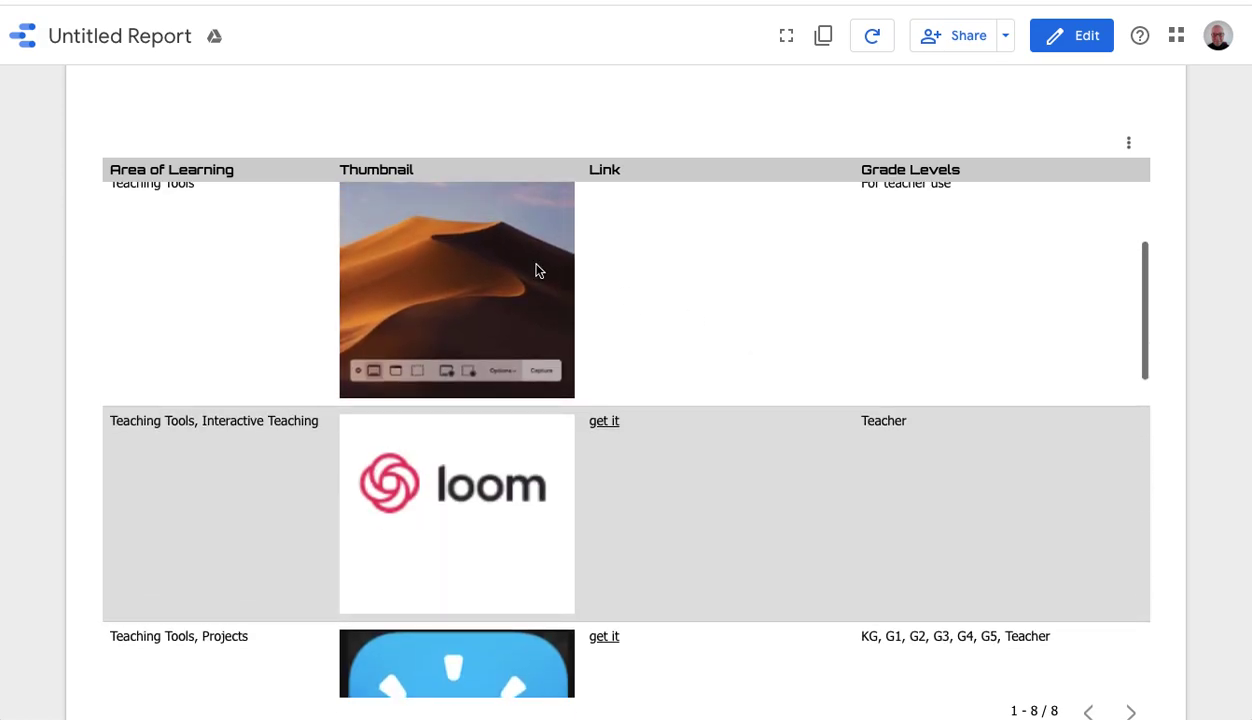
{"action": "scroll", "coordinate": [210, 198], "scroll_direction": "up", "scroll_amount": 2}
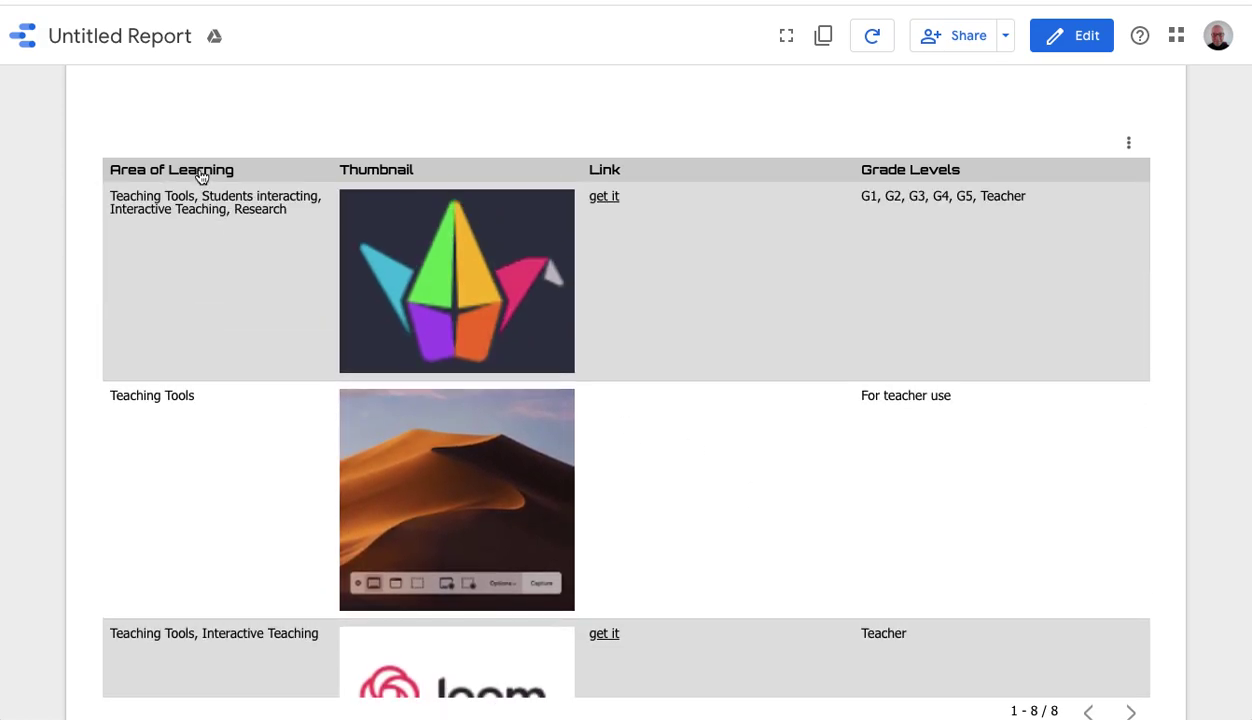
{"action": "left_click", "coordinate": [200, 172]}
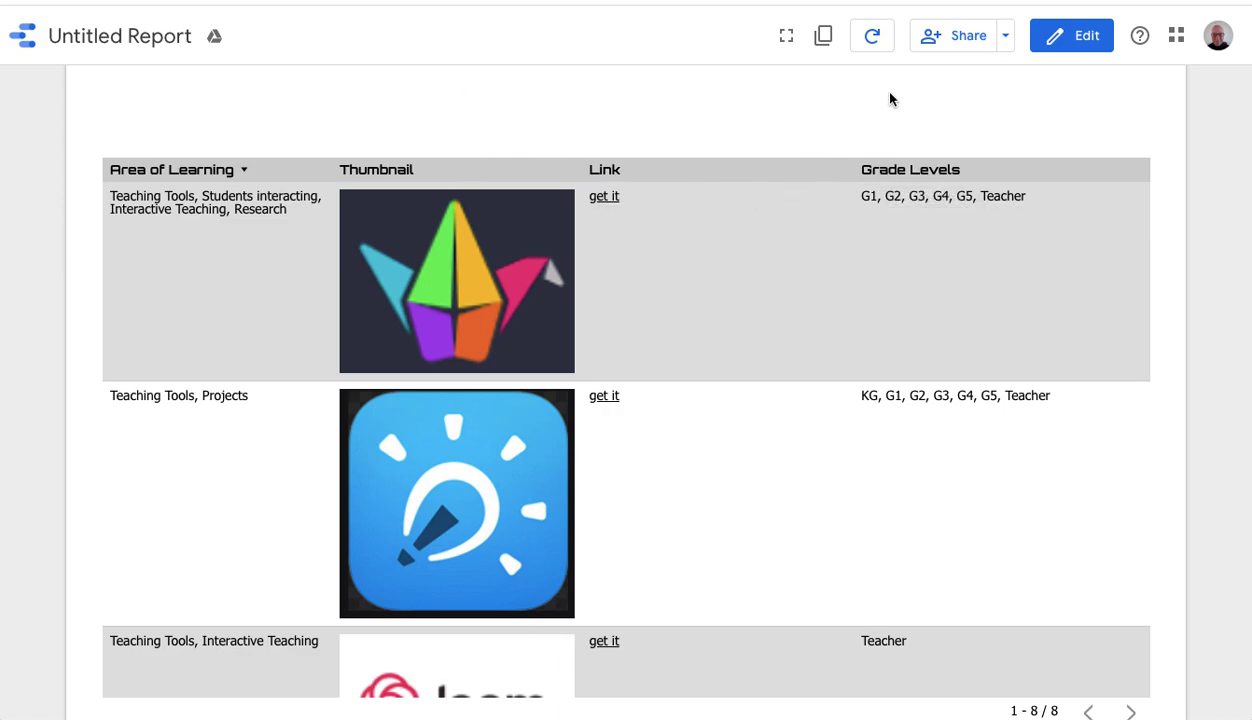
Back in edit mode, add a filter control above the responses table
{"action": "left_click", "coordinate": [1083, 38]}
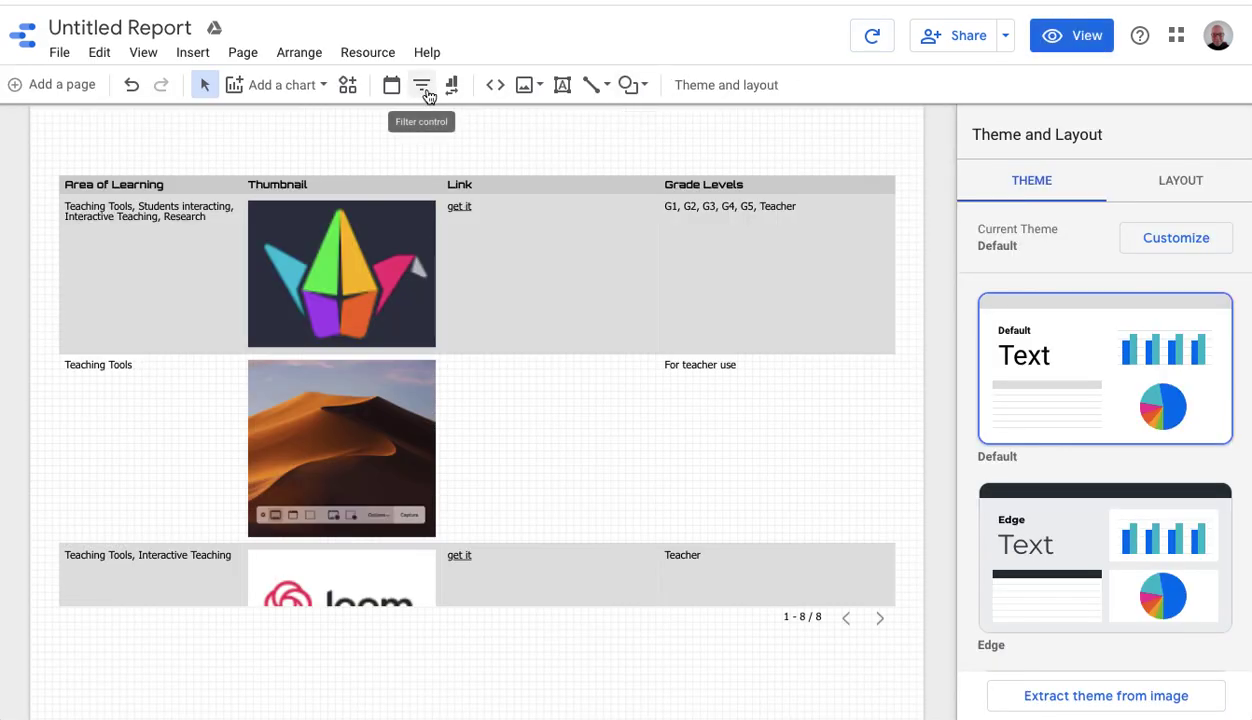
{"action": "left_click", "coordinate": [422, 92]}
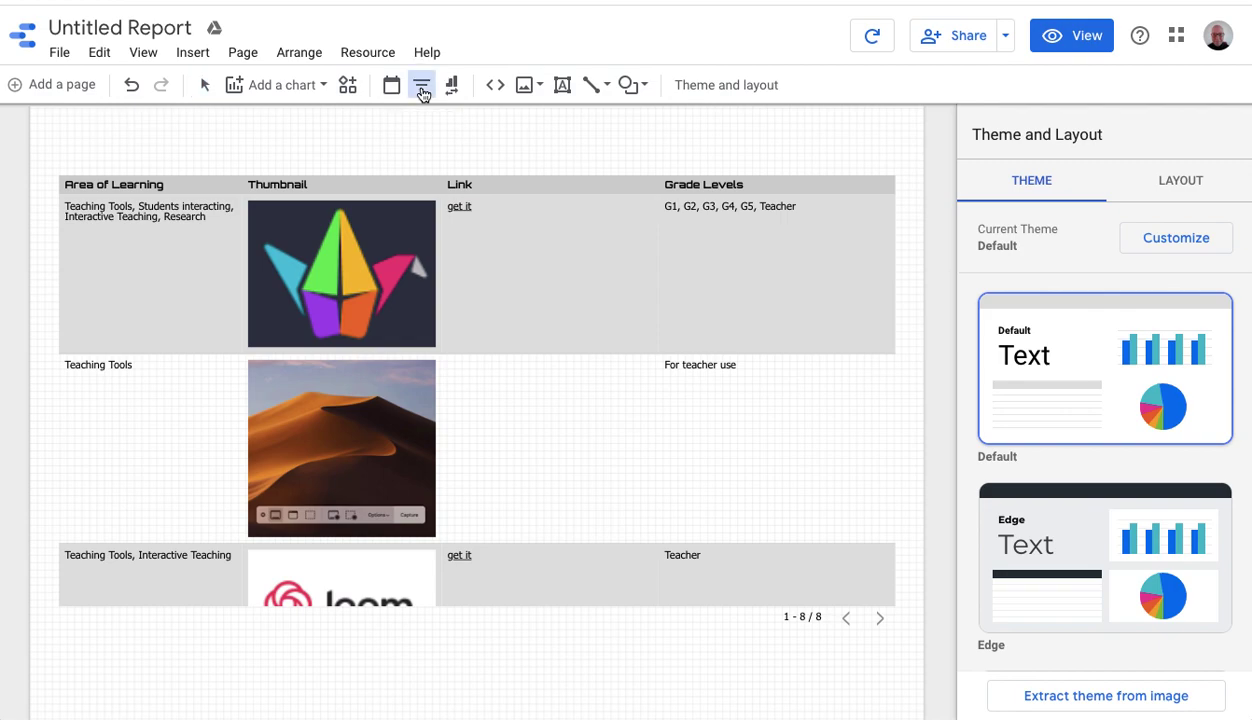
{"action": "left_click", "coordinate": [65, 122]}
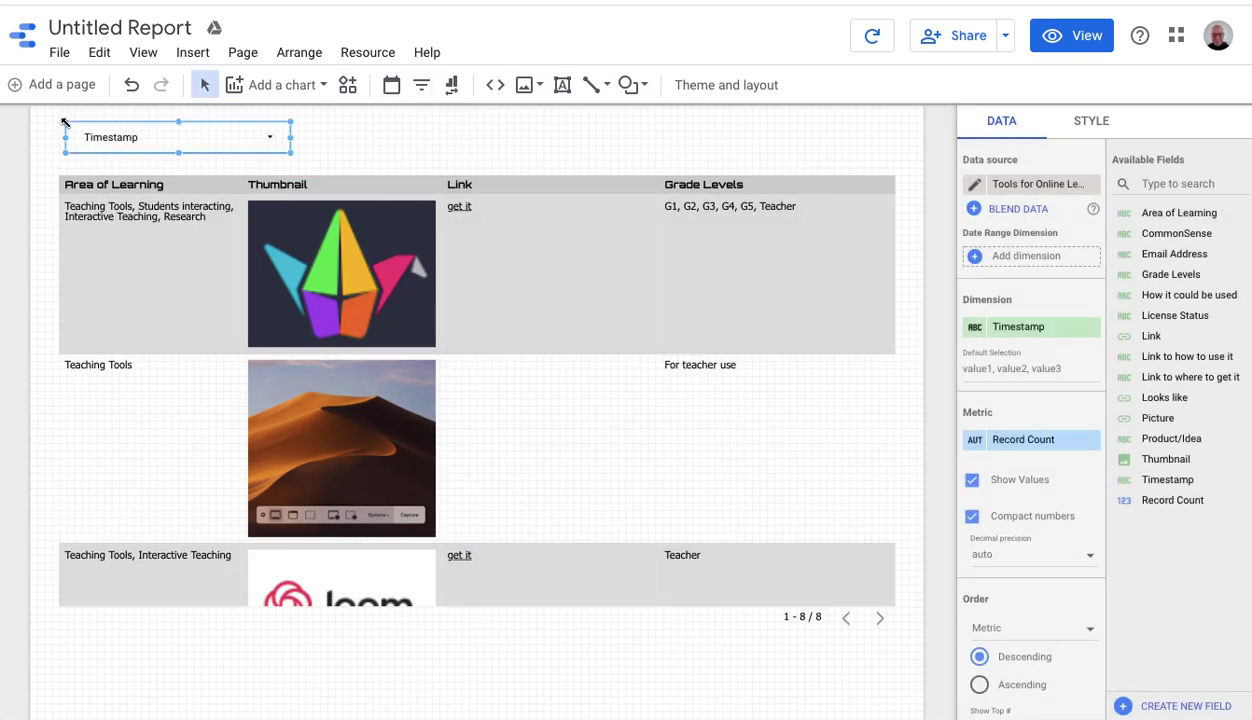
Set the filter control's dimension and metric both to Grade Levels
{"action": "left_click", "coordinate": [1038, 330]}
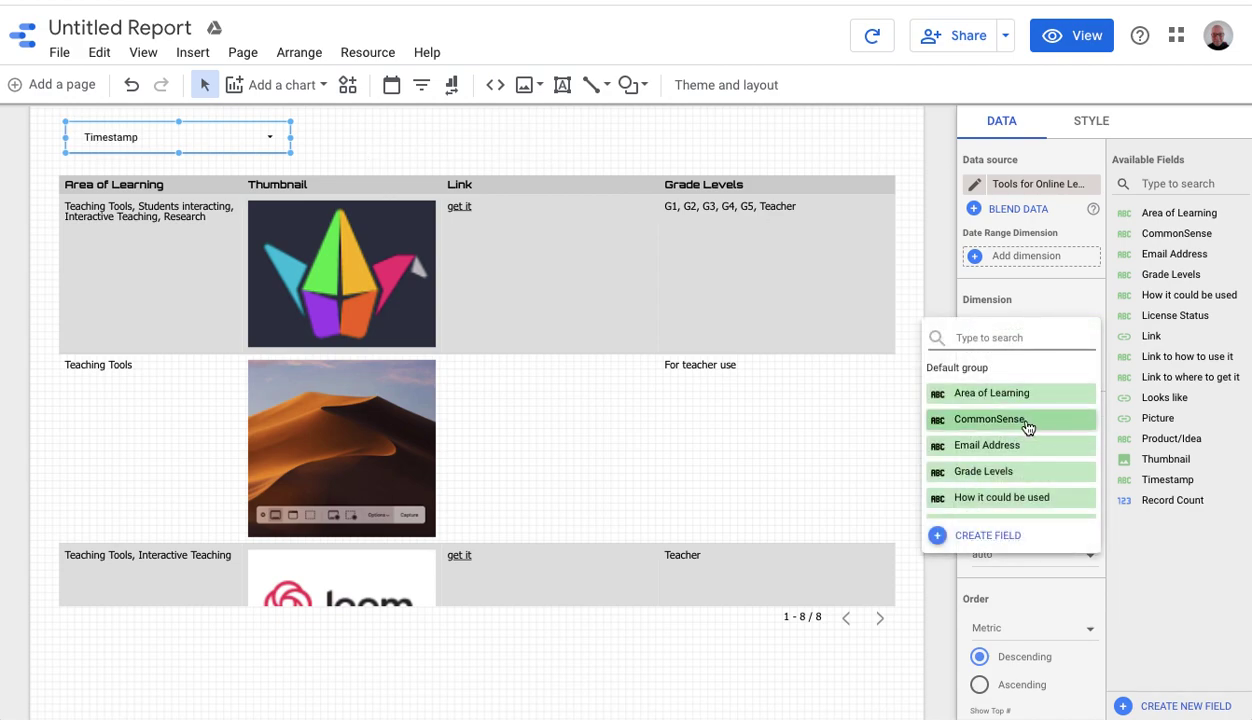
{"action": "scroll", "coordinate": [1027, 428], "scroll_direction": "down", "scroll_amount": 1}
{"action": "left_click", "coordinate": [1027, 418]}
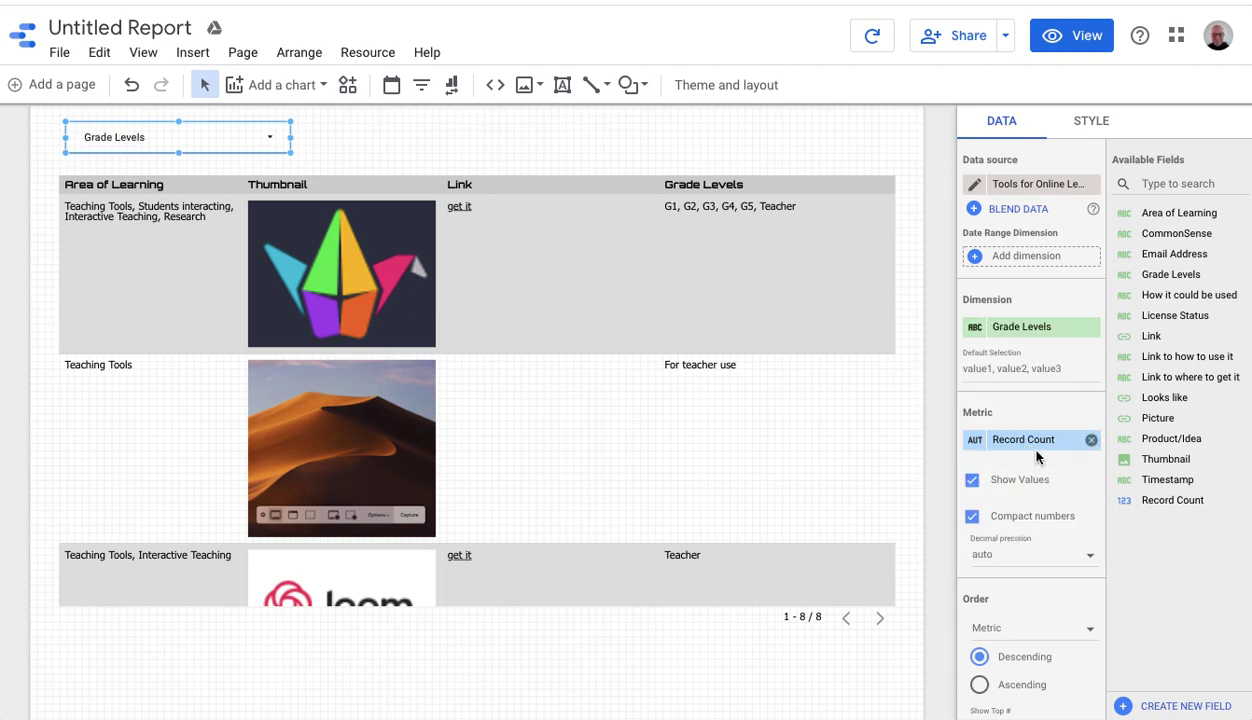
{"action": "left_click", "coordinate": [1045, 437]}
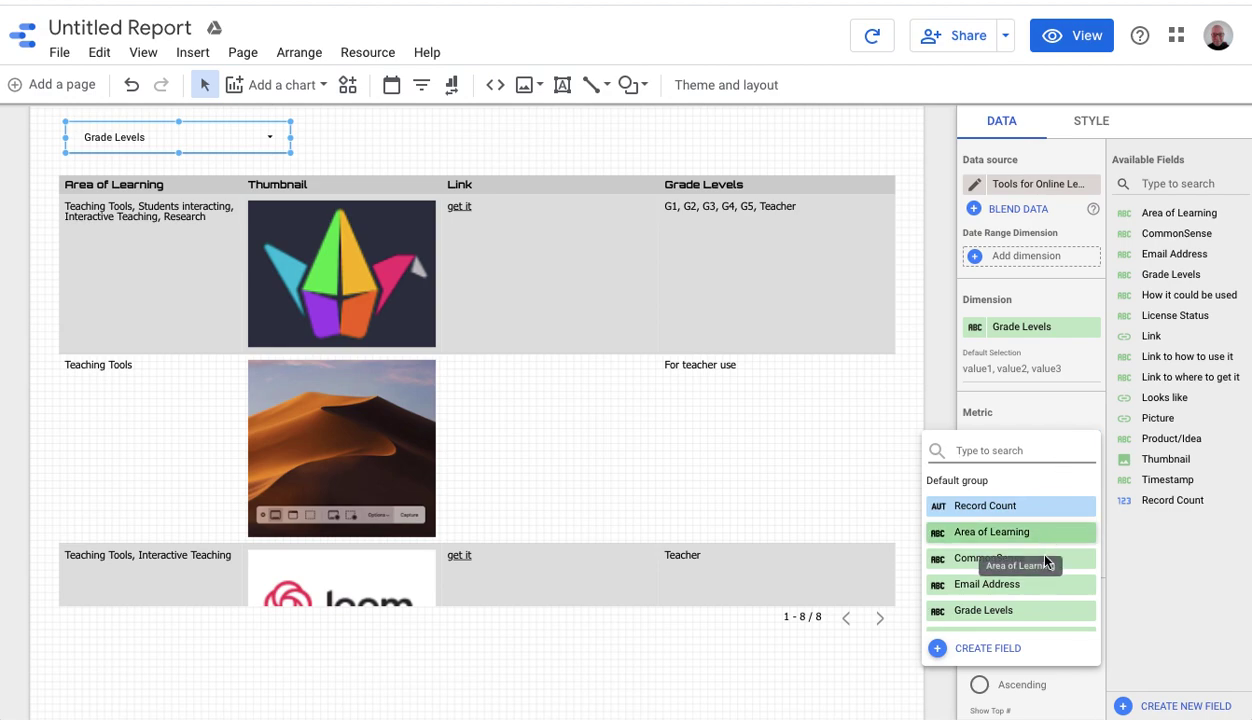
{"action": "left_click", "coordinate": [1036, 612]}
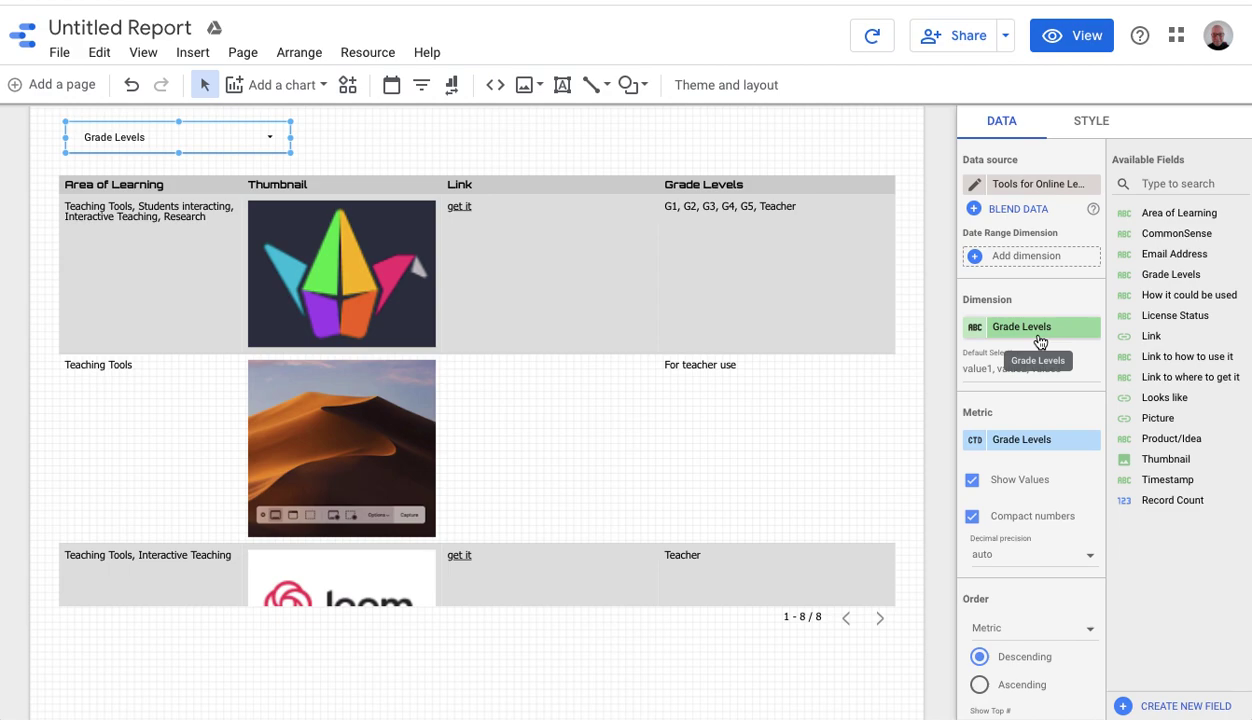
In view mode, select all Grade Levels filter entries and search them for '1'
{"action": "left_click", "coordinate": [1078, 40]}
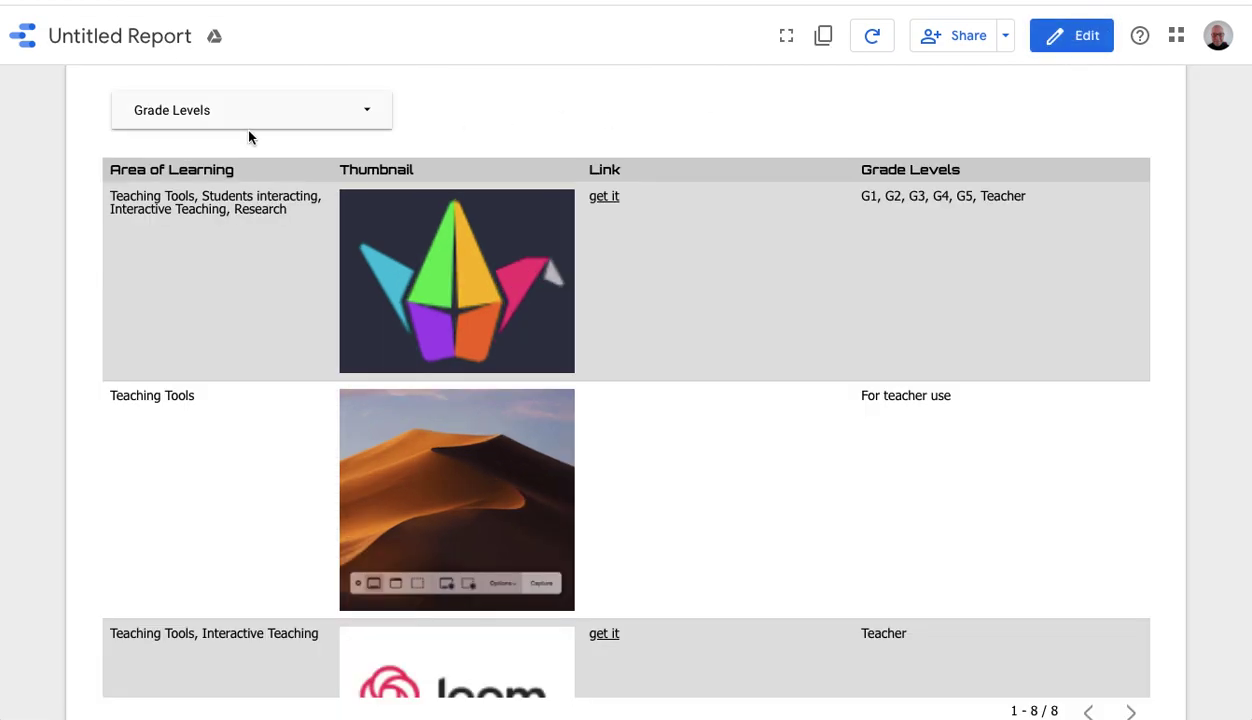
{"action": "left_click", "coordinate": [201, 115]}
{"action": "left_click", "coordinate": [201, 111]}
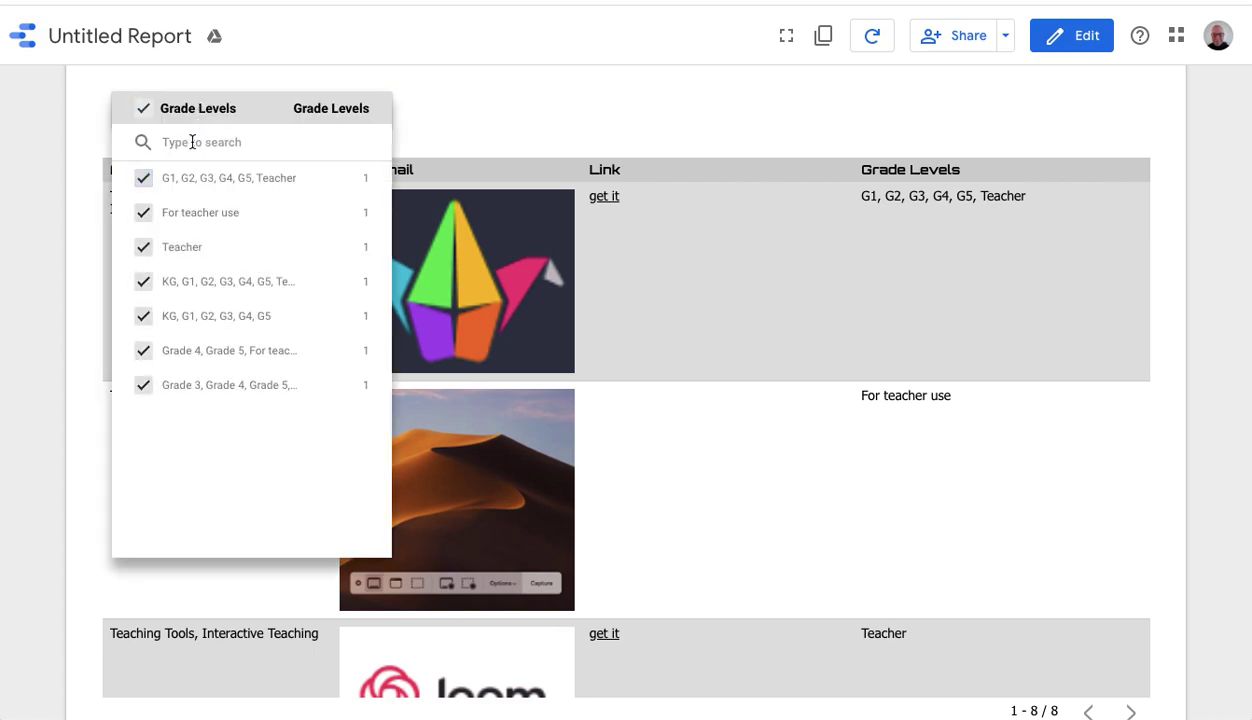
{"action": "left_click", "coordinate": [206, 143]}
{"action": "type", "text": "1"}
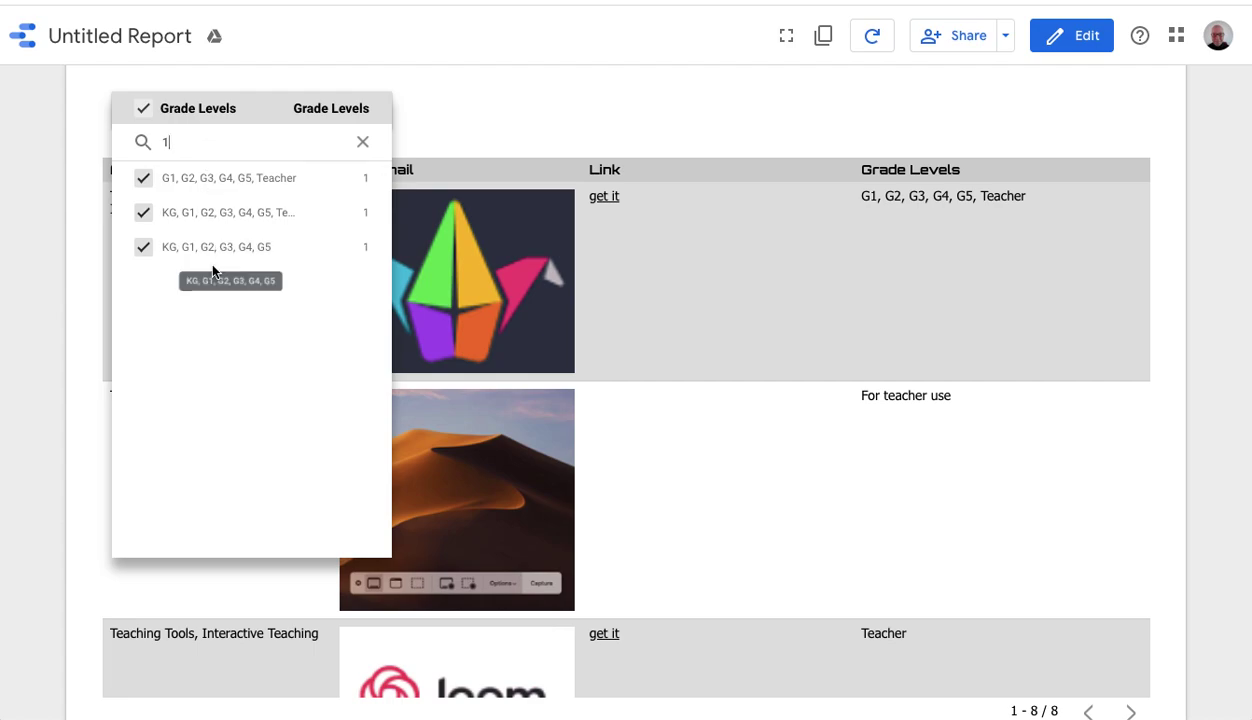
Narrow the filter to the three grade-level entries containing 1, including KG, G1–G5
{"action": "scroll", "coordinate": [690, 360], "scroll_direction": "down", "scroll_amount": 1}
{"action": "scroll", "coordinate": [700, 368], "scroll_direction": "down", "scroll_amount": 5}
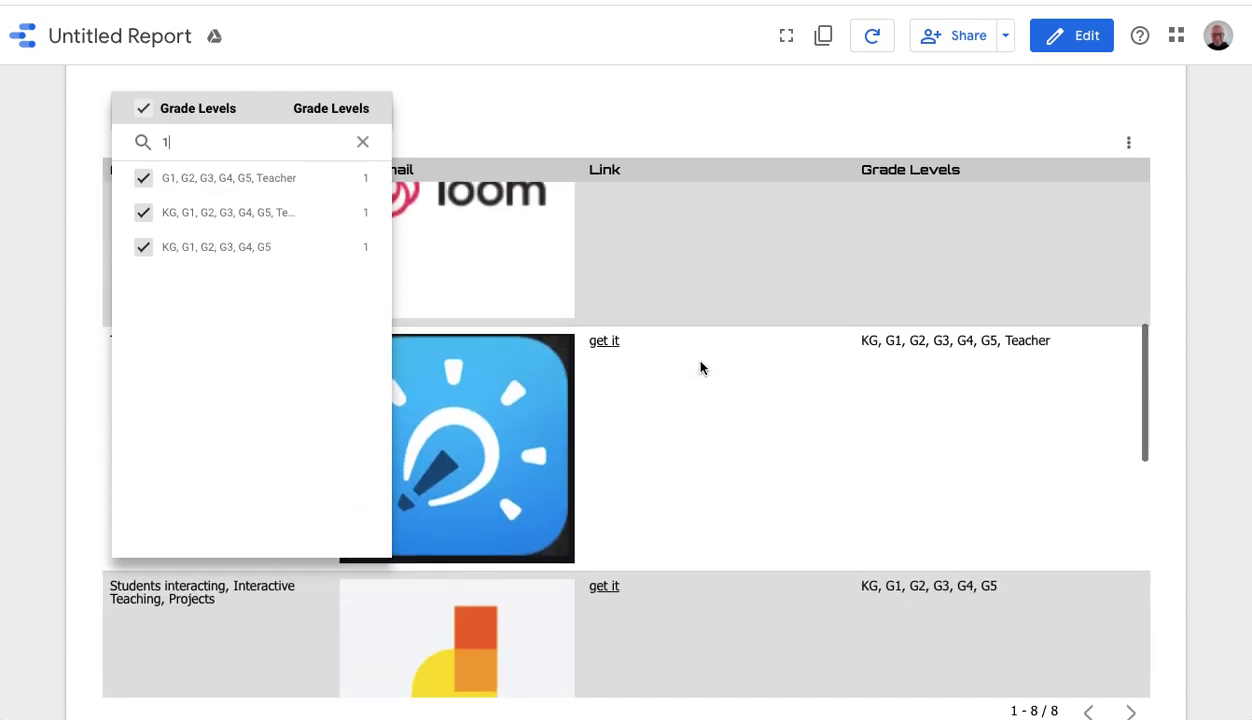
{"action": "scroll", "coordinate": [699, 366], "scroll_direction": "up", "scroll_amount": 6}
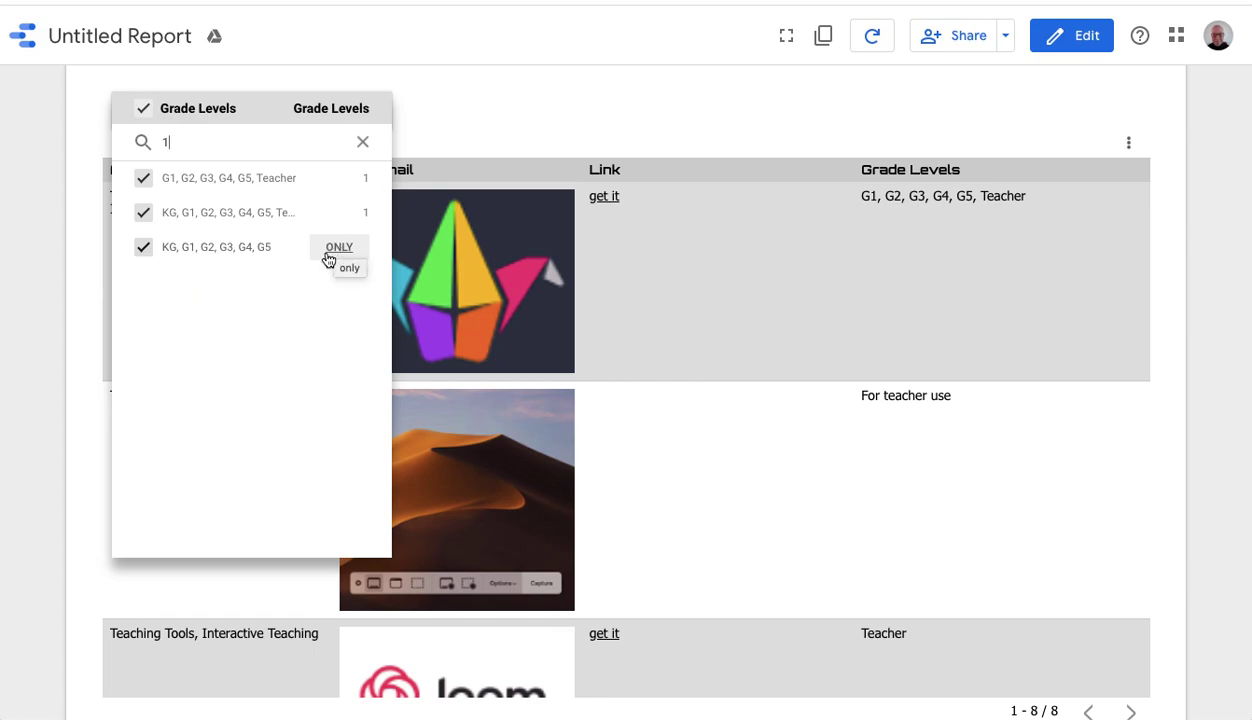
{"action": "left_click", "coordinate": [337, 249]}
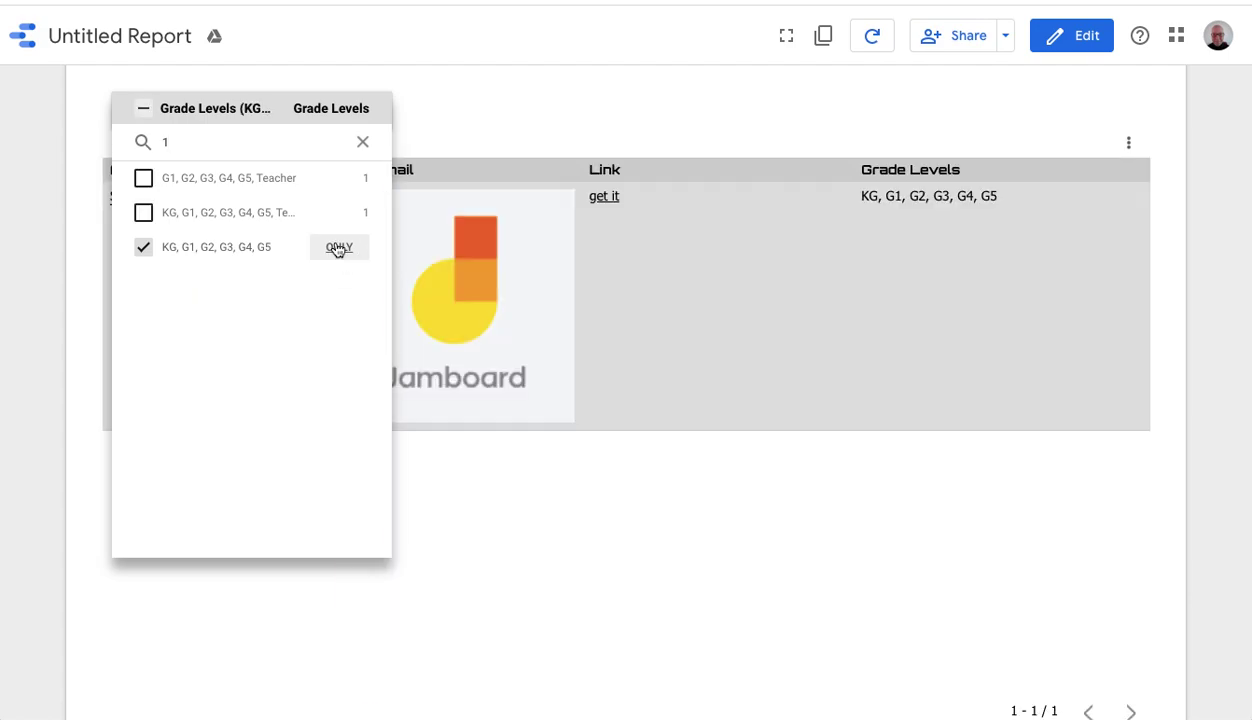
{"action": "left_click", "coordinate": [143, 212]}
{"action": "left_click", "coordinate": [144, 182]}
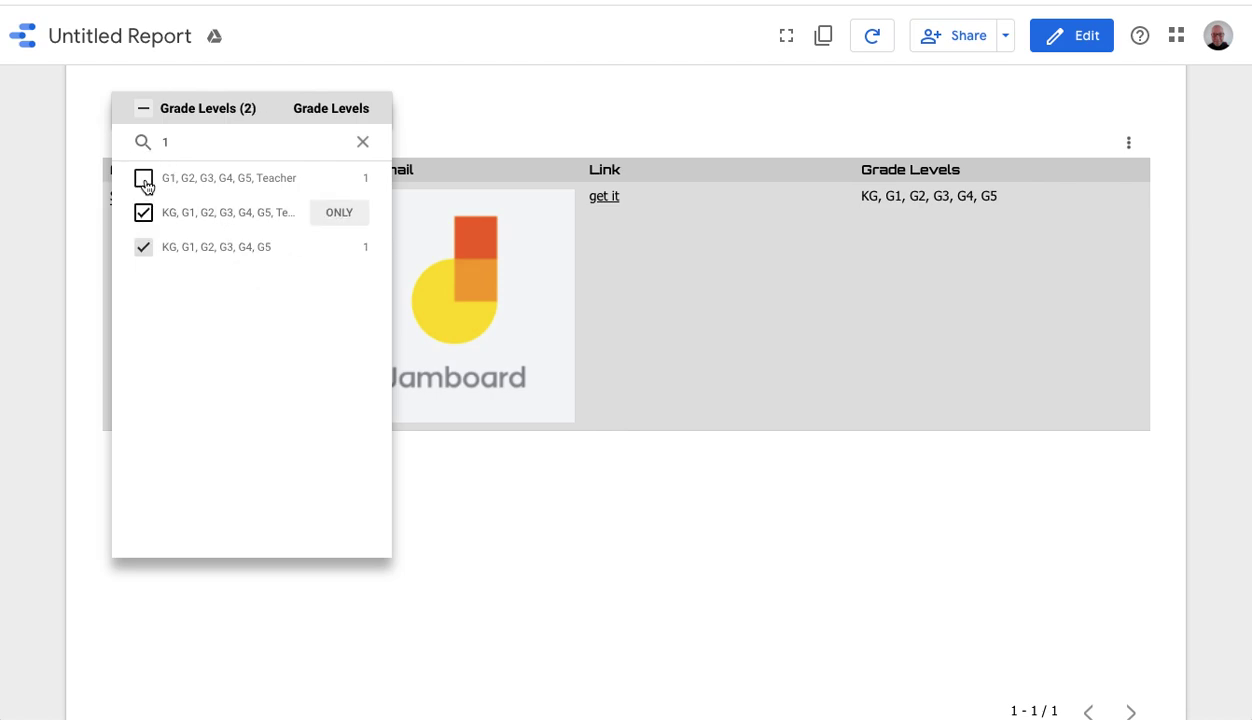
{"action": "scroll", "coordinate": [607, 332], "scroll_direction": "down", "scroll_amount": 3}
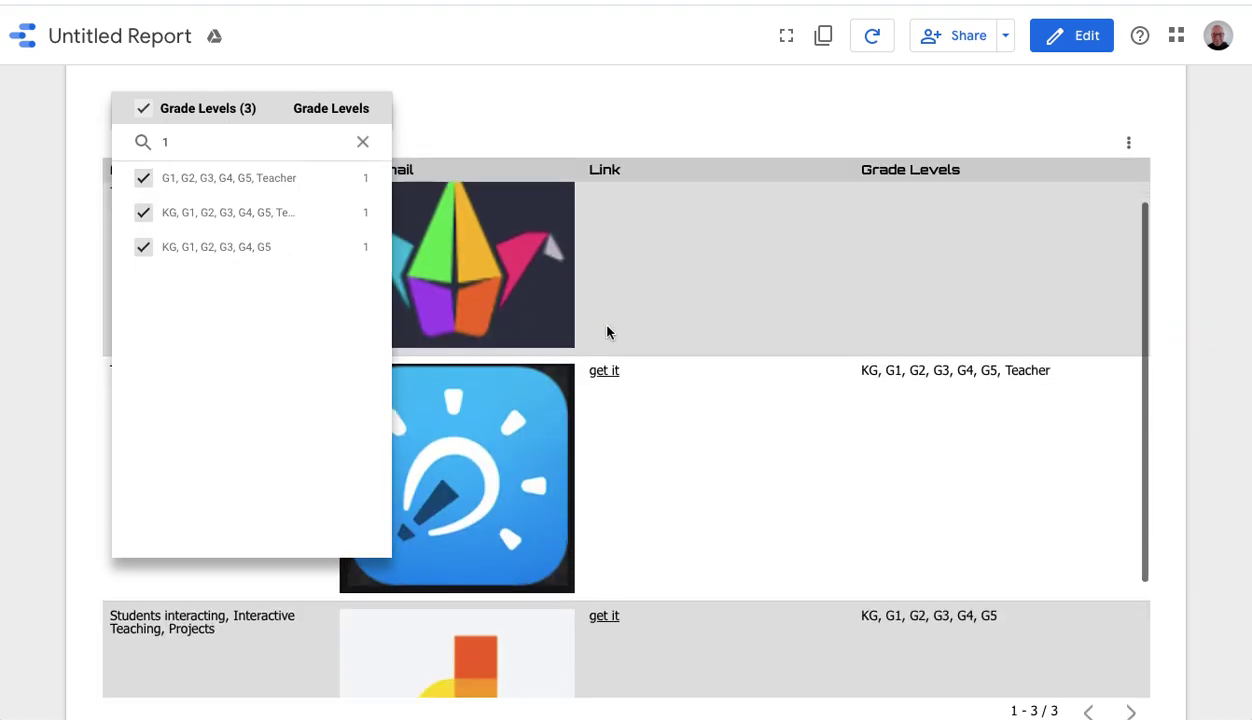
{"action": "scroll", "coordinate": [607, 332], "scroll_direction": "up", "scroll_amount": 3}
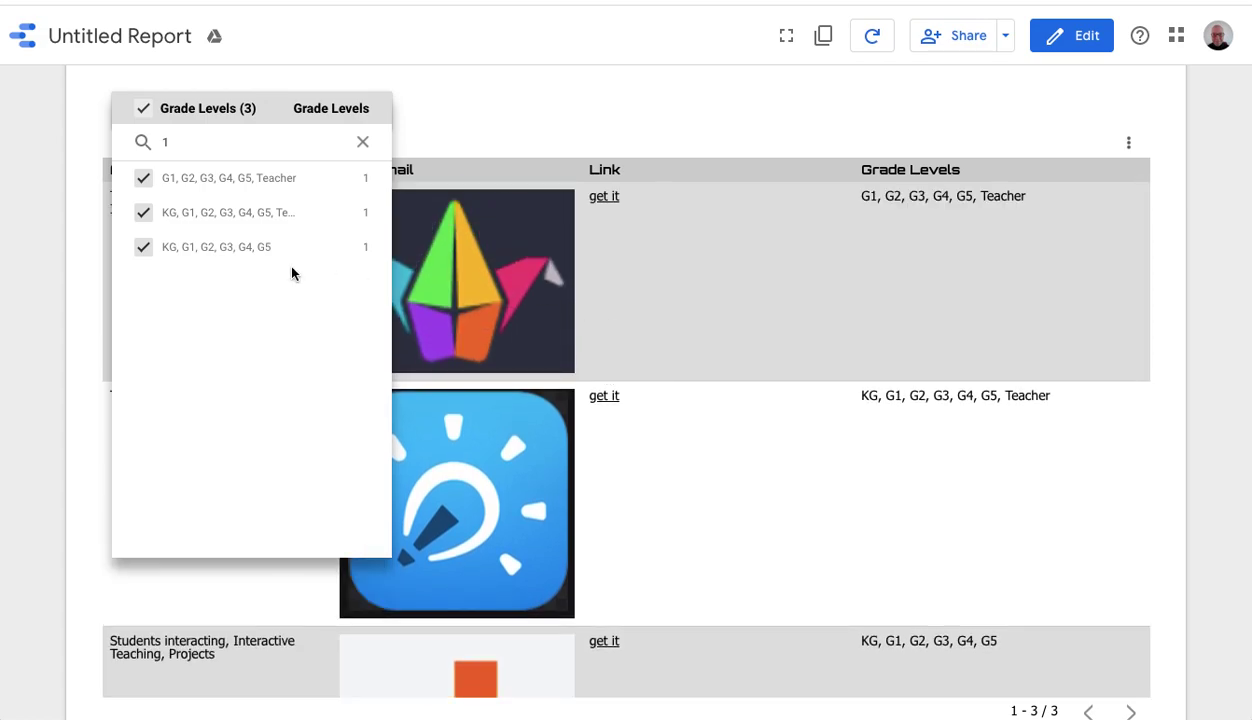
{"action": "left_click", "coordinate": [508, 106]}
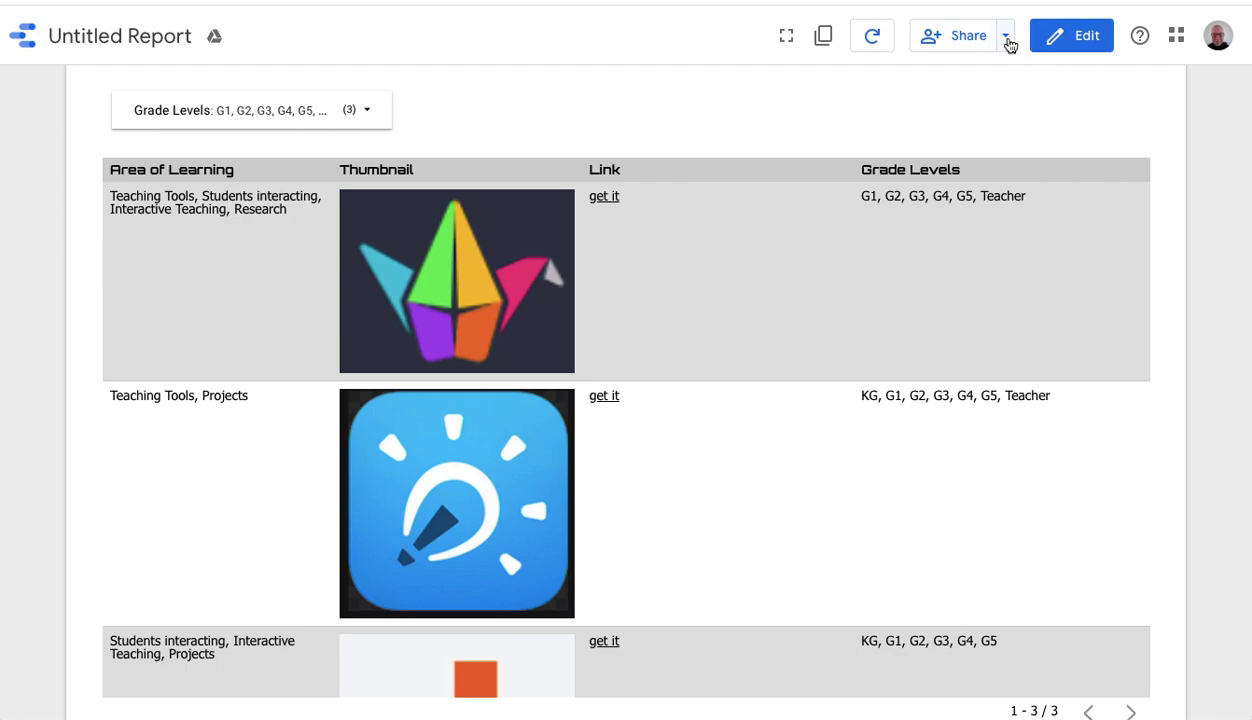
Turn on view-access link sharing and copy the report's shareable link
{"action": "left_click", "coordinate": [1006, 38]}
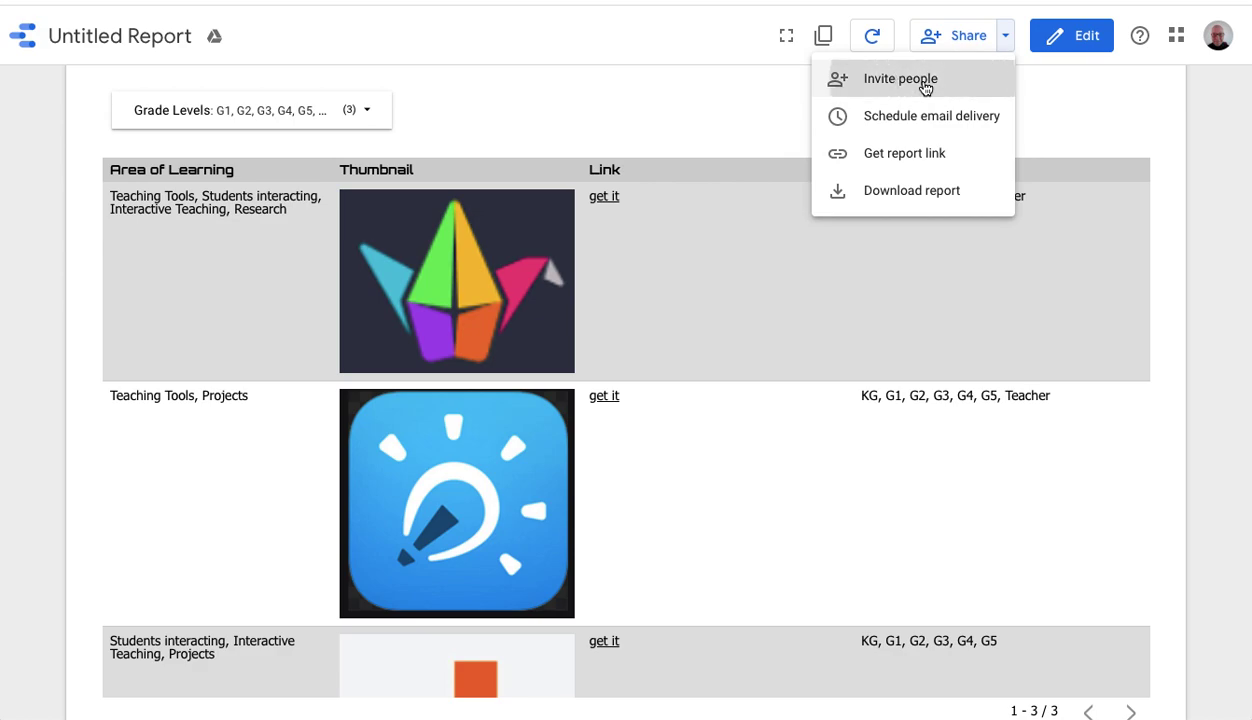
{"action": "left_click", "coordinate": [925, 88]}
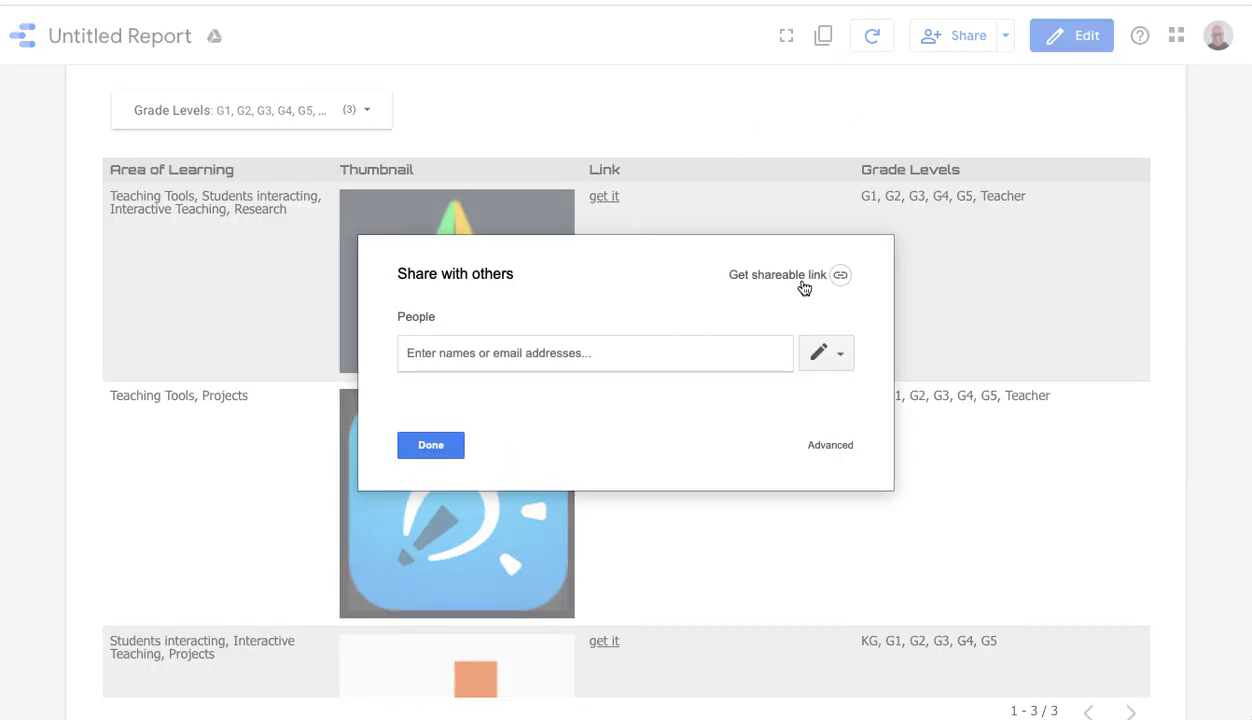
{"action": "left_click", "coordinate": [840, 277]}
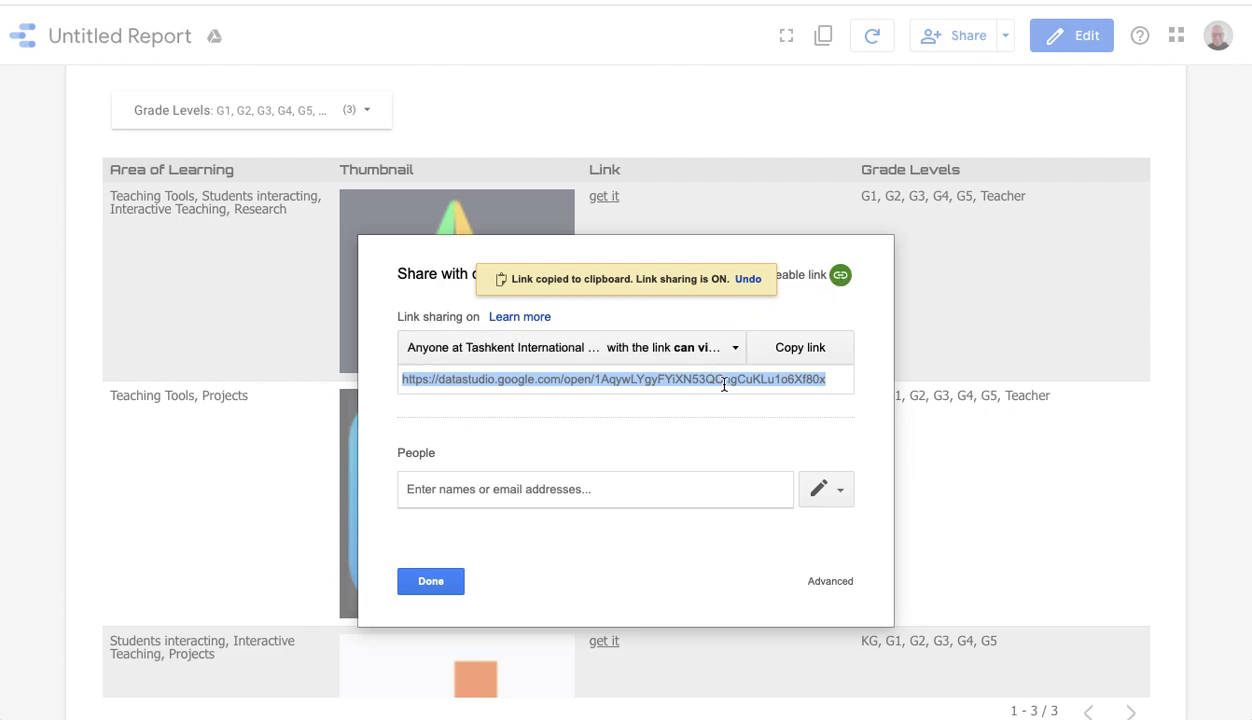
{"action": "left_click", "coordinate": [445, 583]}
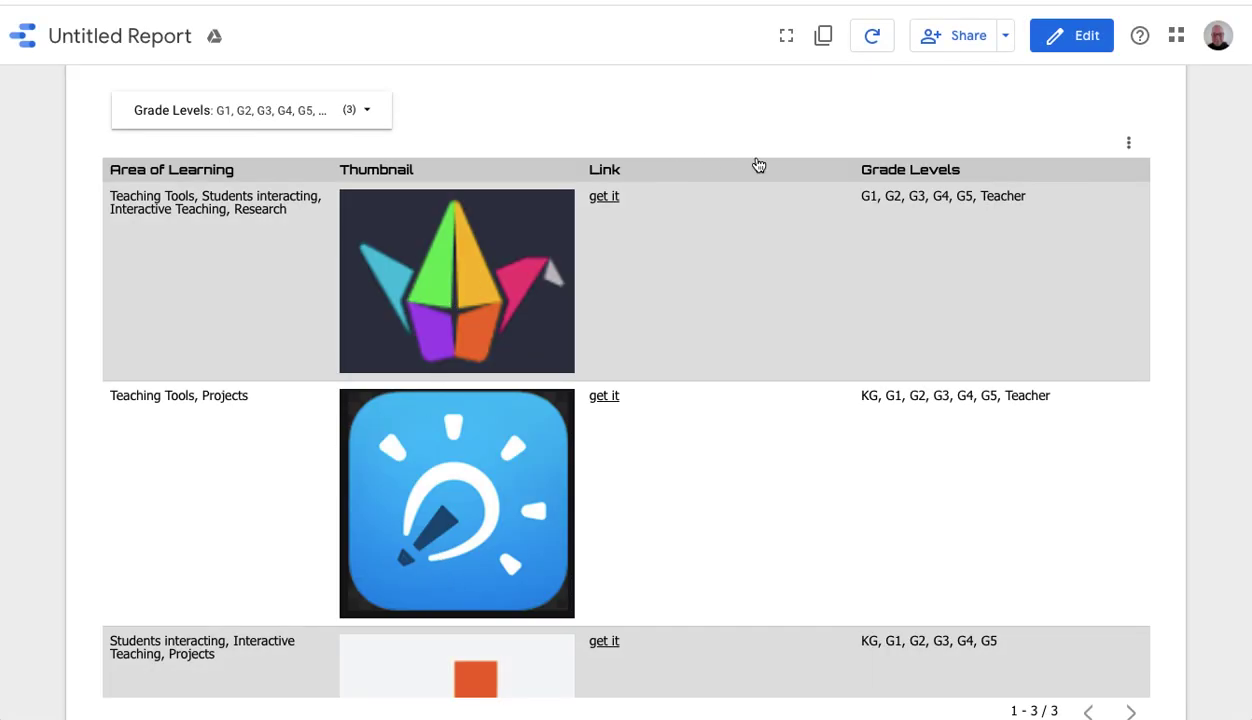
Back in editing, add a 'Search here' text box right of the Grade Levels filter
{"action": "left_click", "coordinate": [1082, 48]}
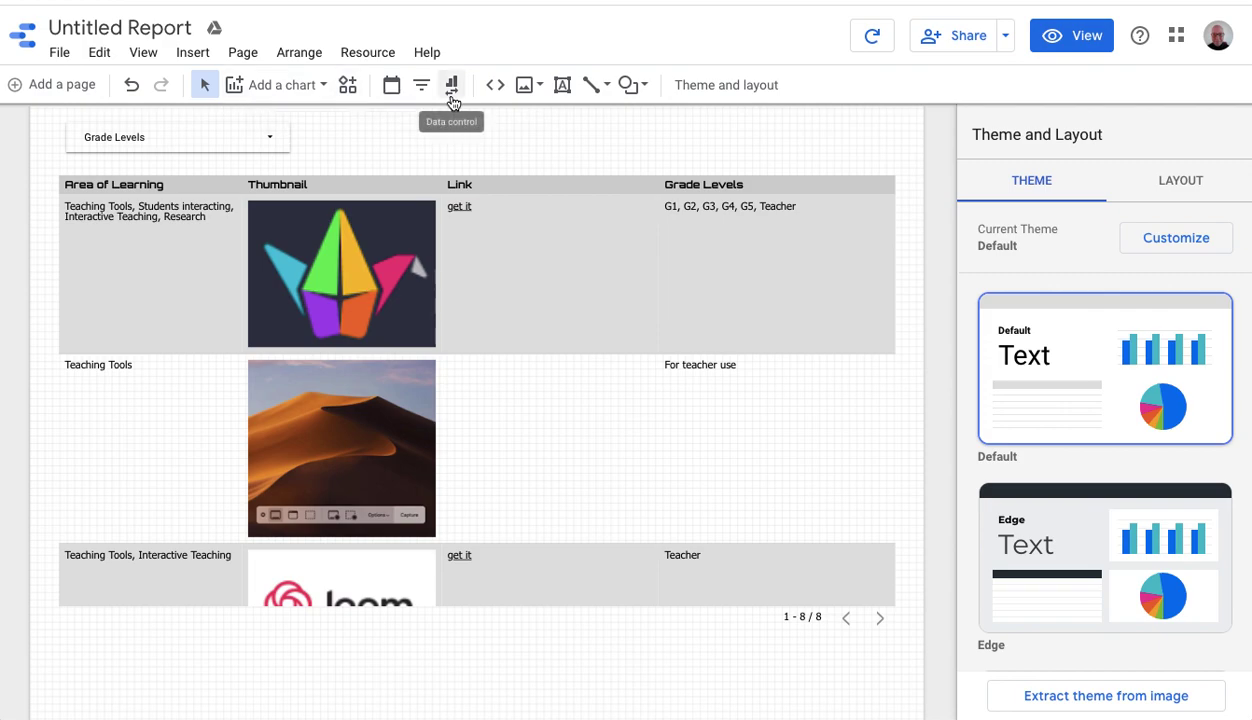
{"action": "left_click", "coordinate": [562, 85]}
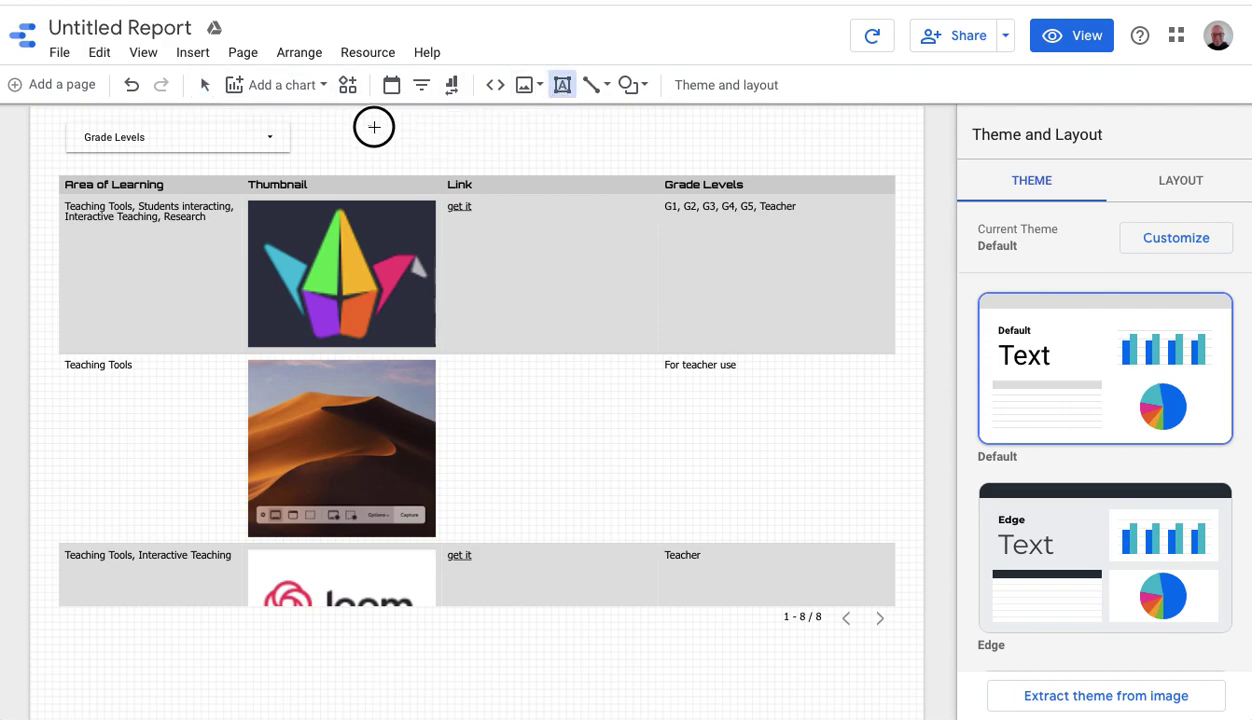
{"action": "left_click_drag", "start_coordinate": [370, 123], "coordinate": [587, 154]}
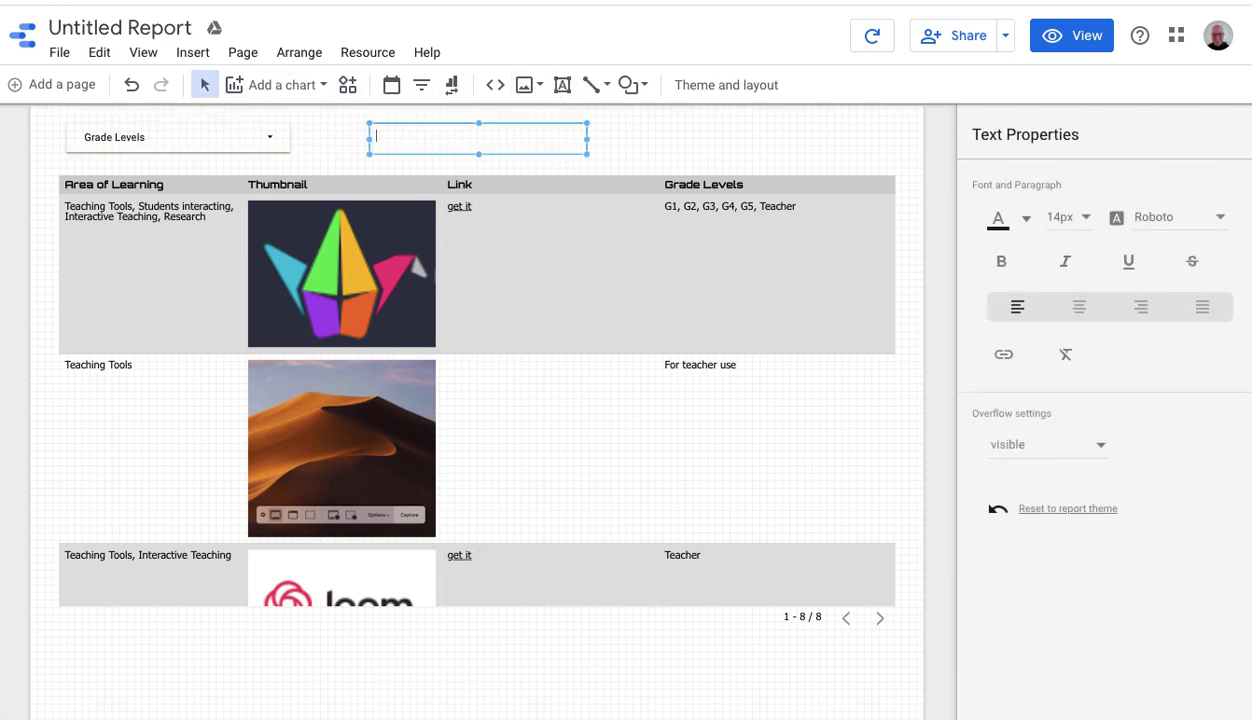
{"action": "type", "text": "Search he"}
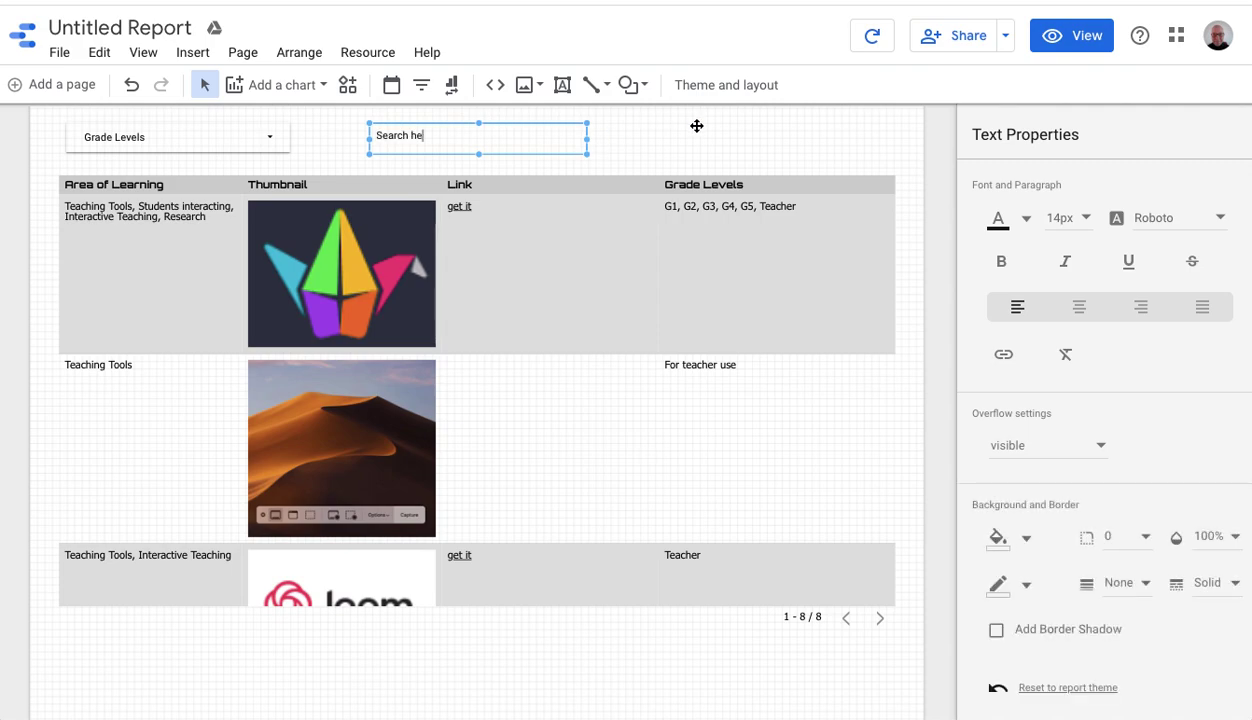
{"action": "type", "text": "re"}
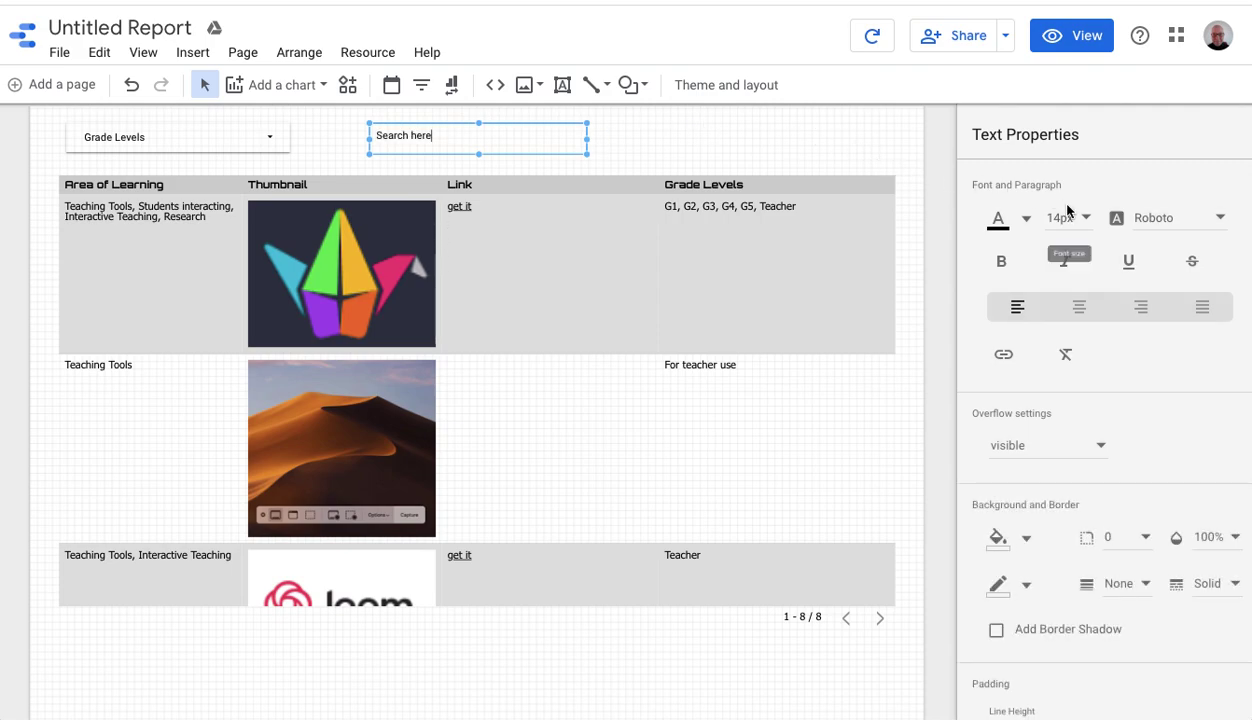
Set the label's font to Permanent Marker at 20px
{"action": "left_click", "coordinate": [1221, 219]}
{"action": "scroll", "coordinate": [1215, 219], "scroll_direction": "up", "scroll_amount": 3}
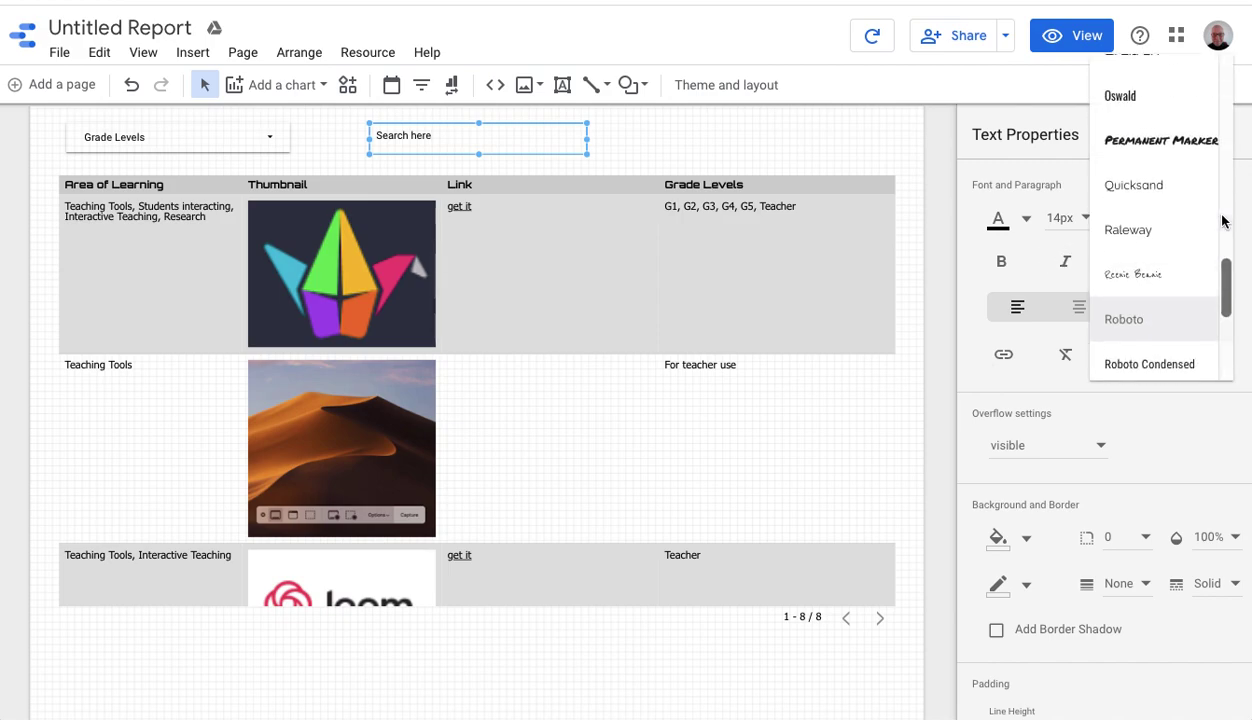
{"action": "left_click", "coordinate": [1210, 226]}
{"action": "left_click", "coordinate": [1085, 218]}
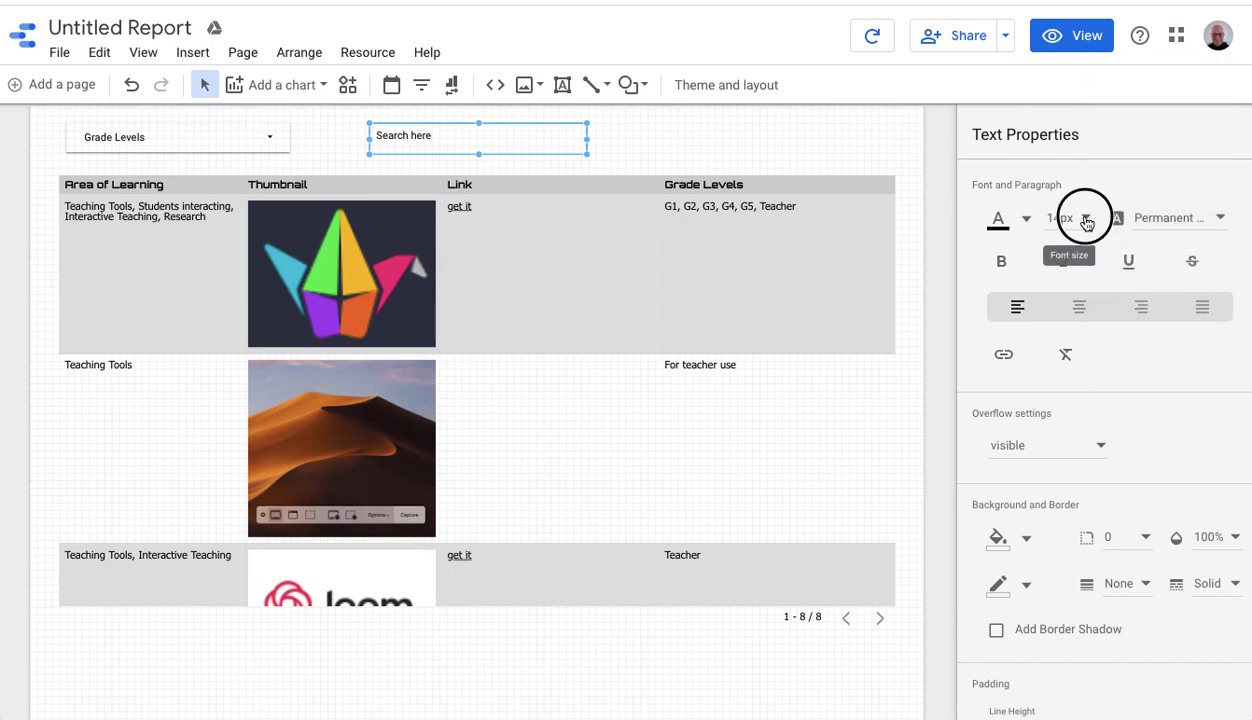
{"action": "left_click", "coordinate": [1065, 363]}
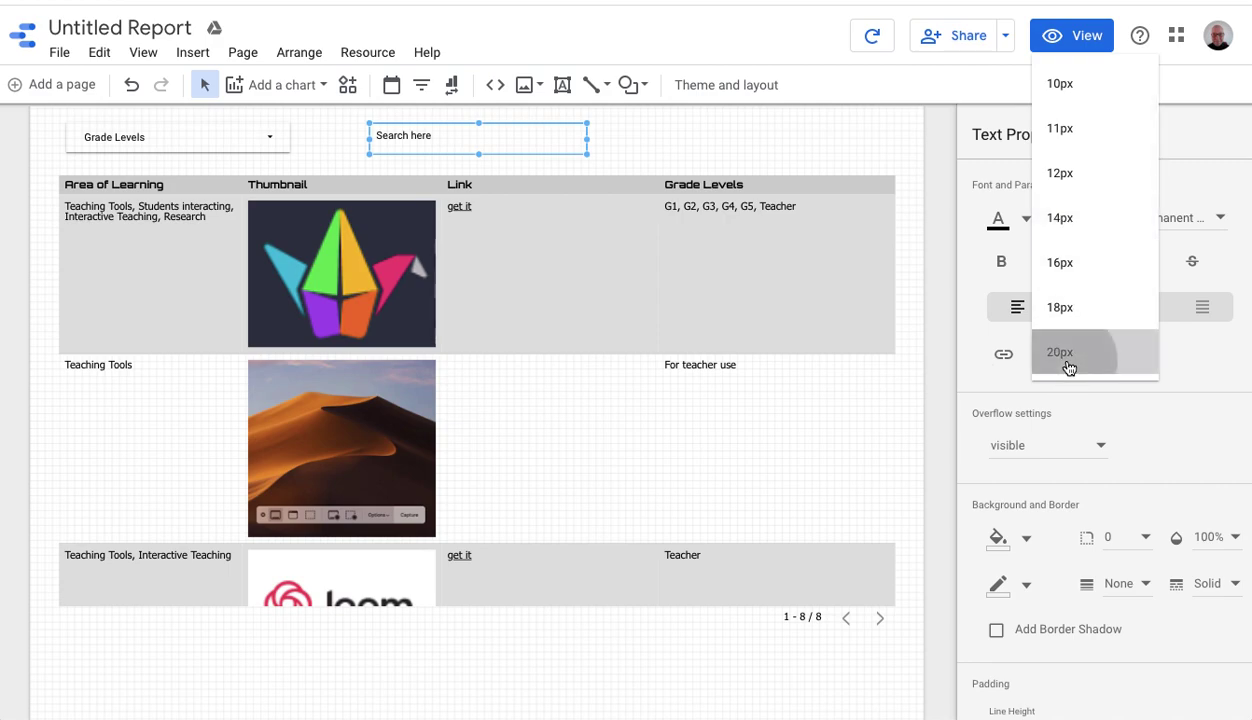
Select the 'Search here' text and reapply Permanent Marker at 20px to it
{"action": "left_click", "coordinate": [416, 142]}
{"action": "left_click_drag", "start_coordinate": [416, 142], "coordinate": [363, 140]}
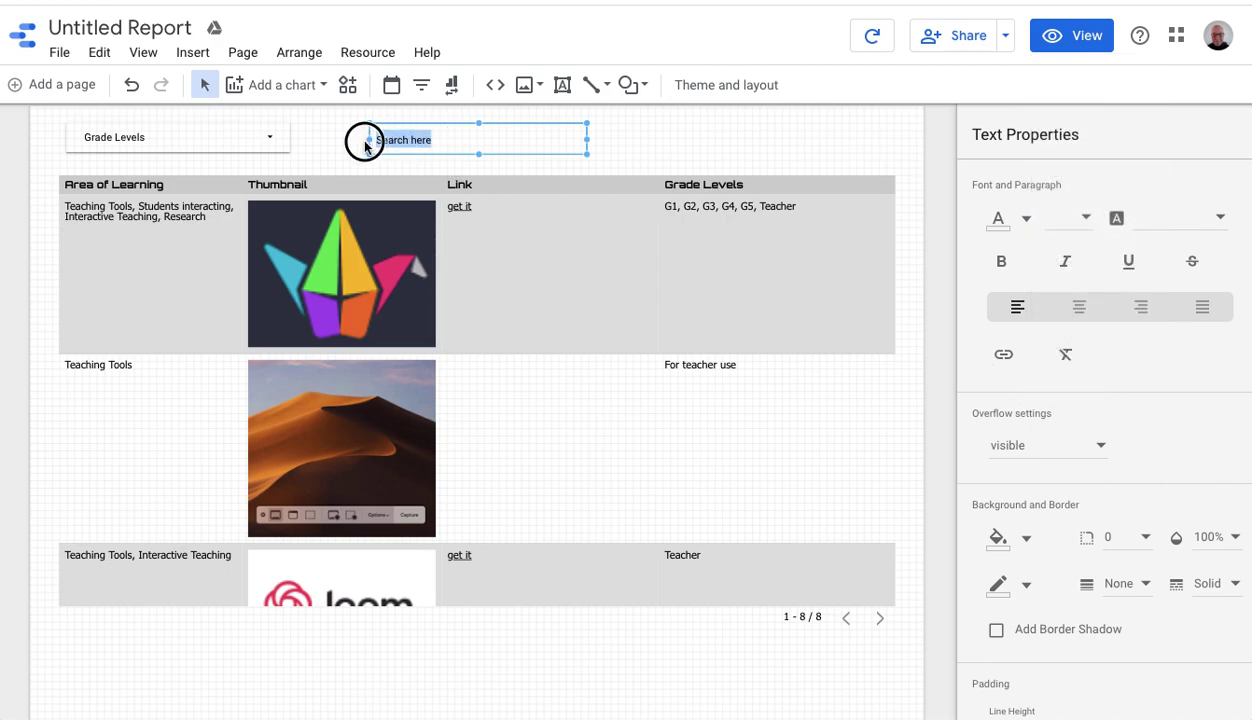
{"action": "left_click", "coordinate": [1219, 219]}
{"action": "scroll", "coordinate": [1216, 215], "scroll_direction": "up", "scroll_amount": 2}
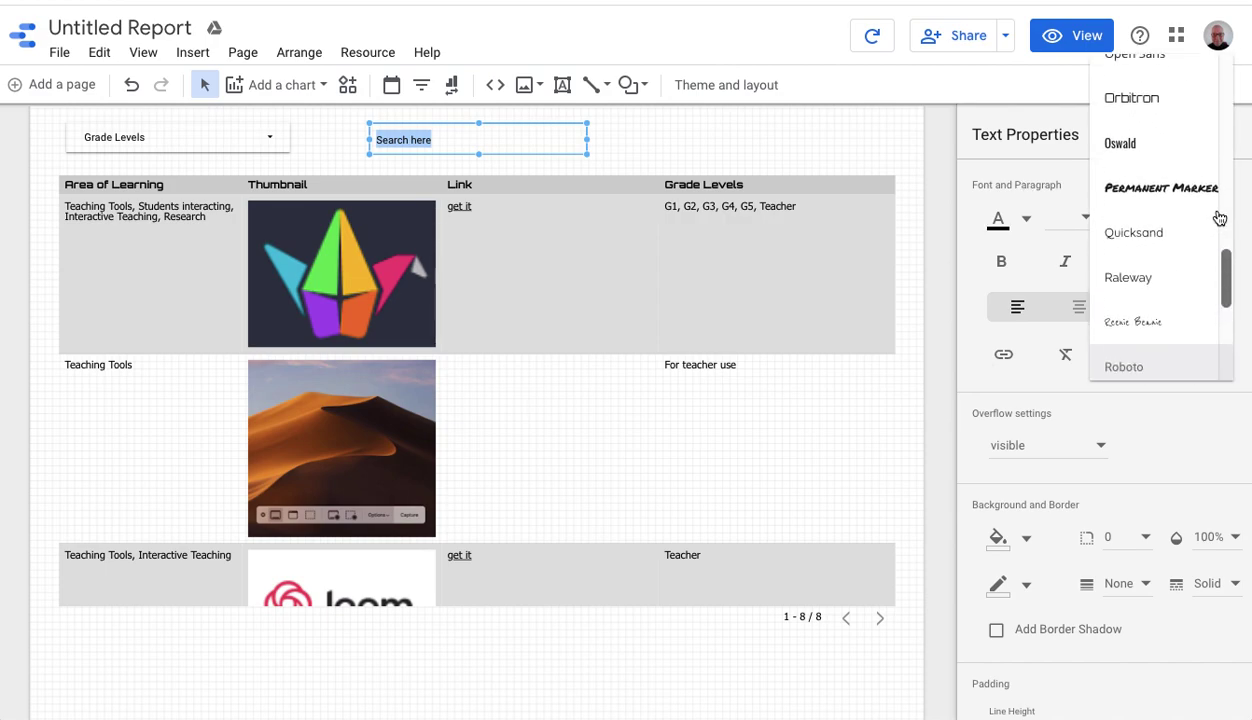
{"action": "left_click", "coordinate": [1203, 199]}
{"action": "left_click", "coordinate": [1087, 222]}
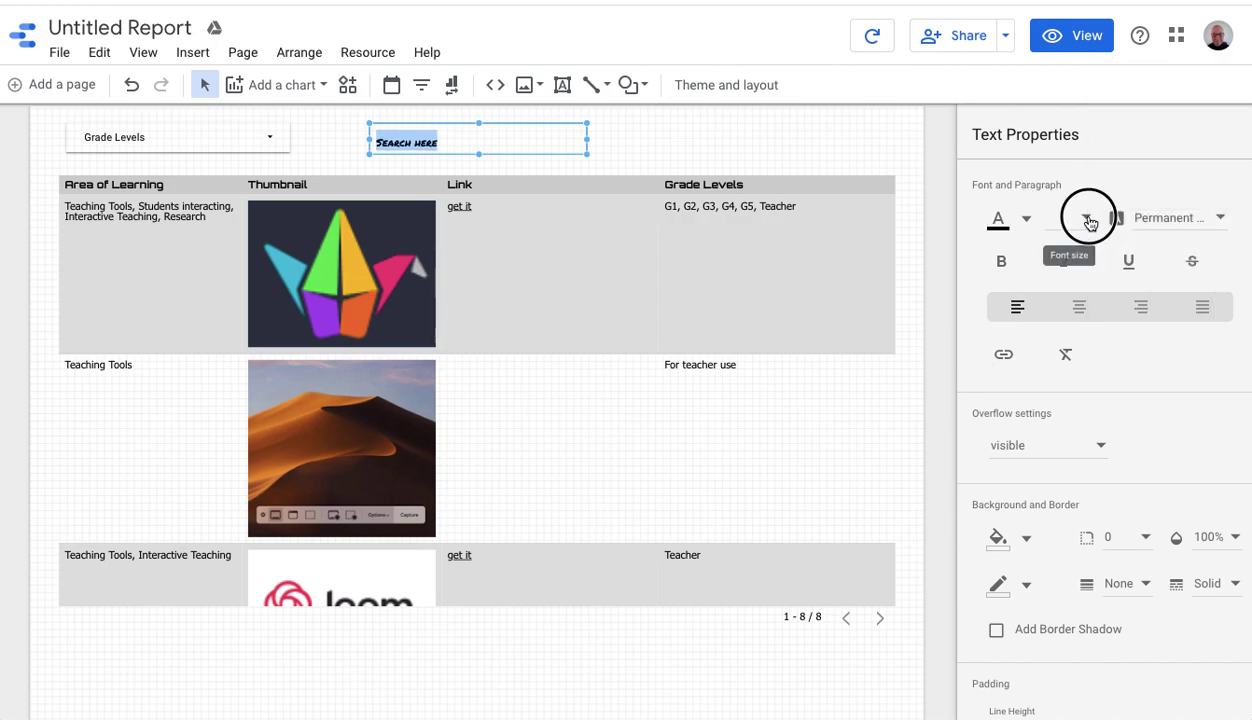
{"action": "scroll", "coordinate": [1050, 480], "scroll_direction": "down", "scroll_amount": 2}
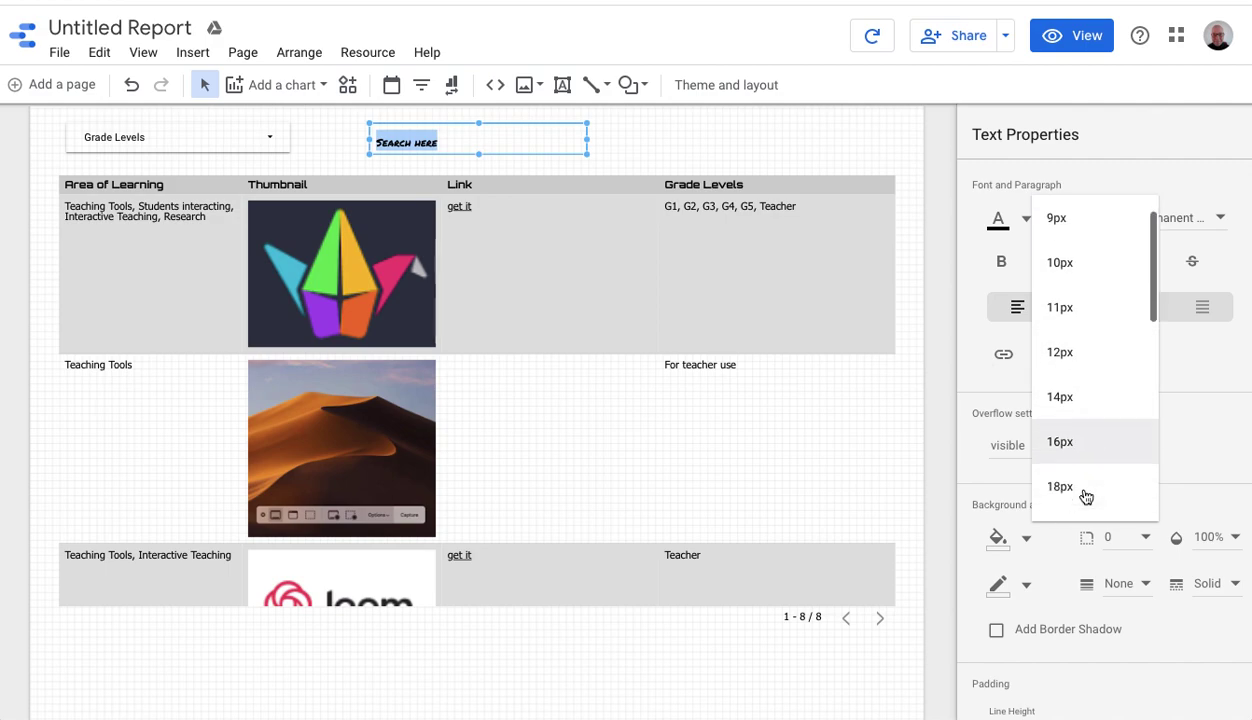
{"action": "left_click", "coordinate": [1084, 485]}
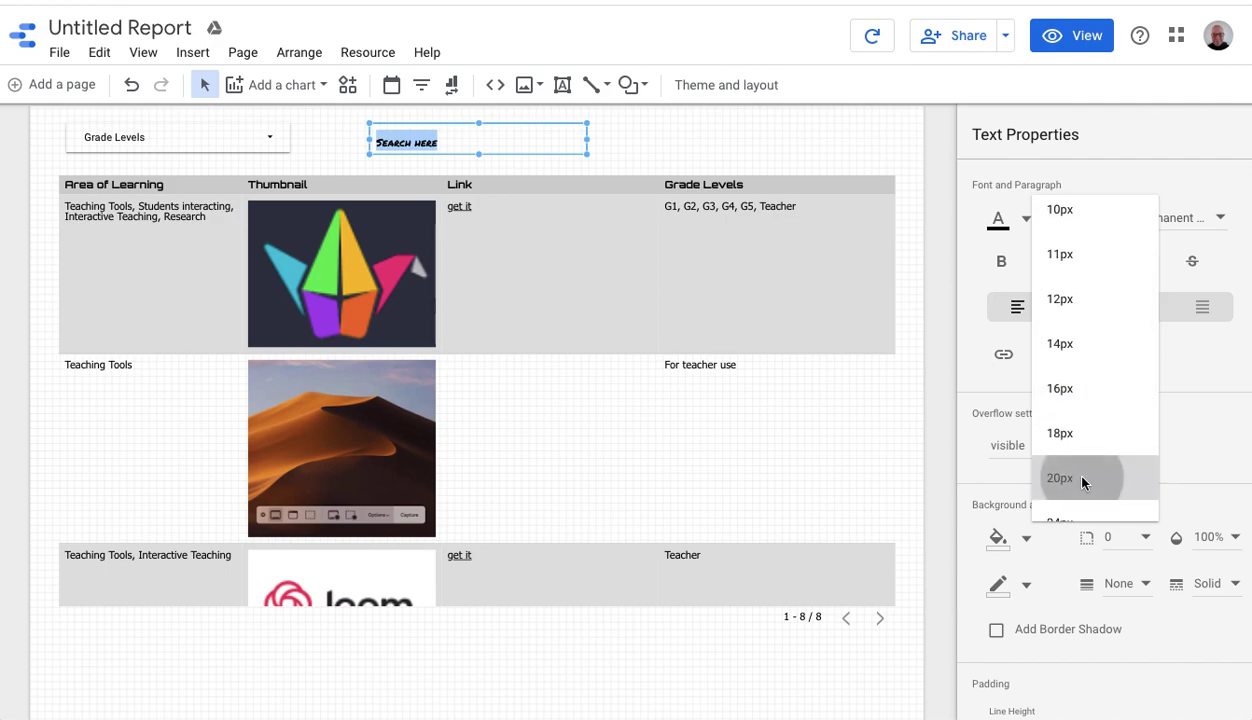
Draw a curved connector from the 'Search here' label to the Grade Levels filter
{"action": "left_click", "coordinate": [612, 135]}
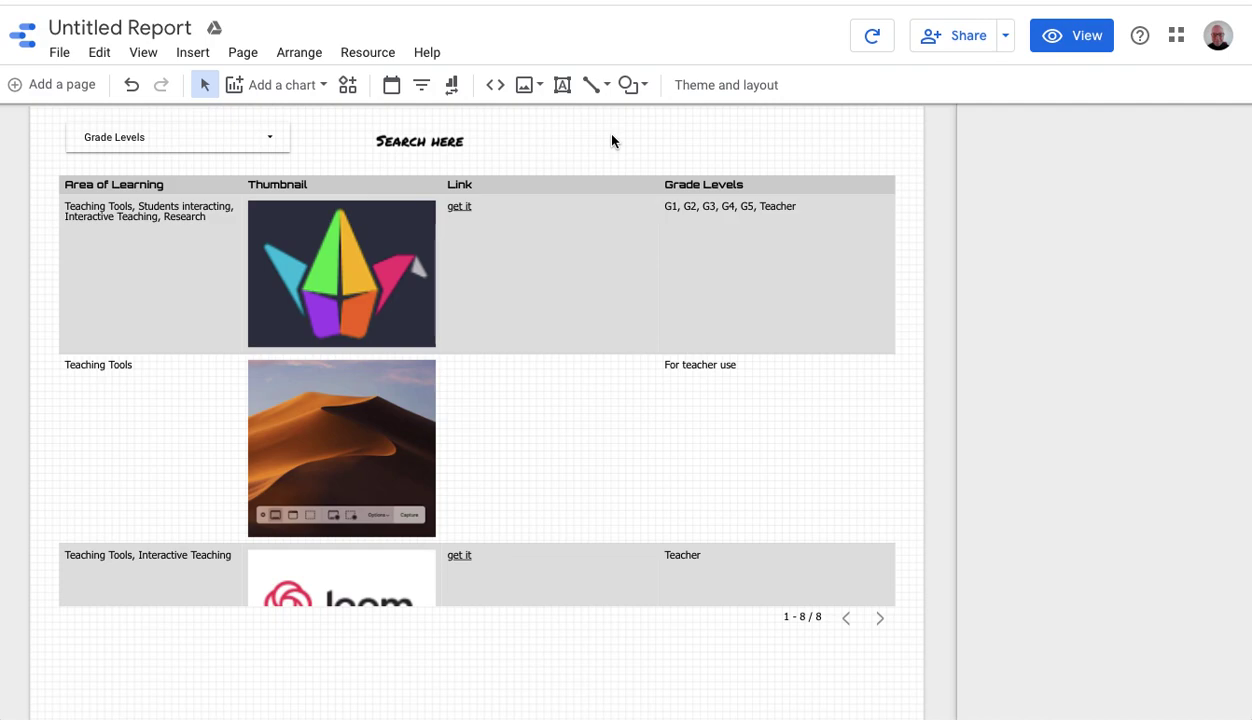
{"action": "left_click", "coordinate": [609, 85]}
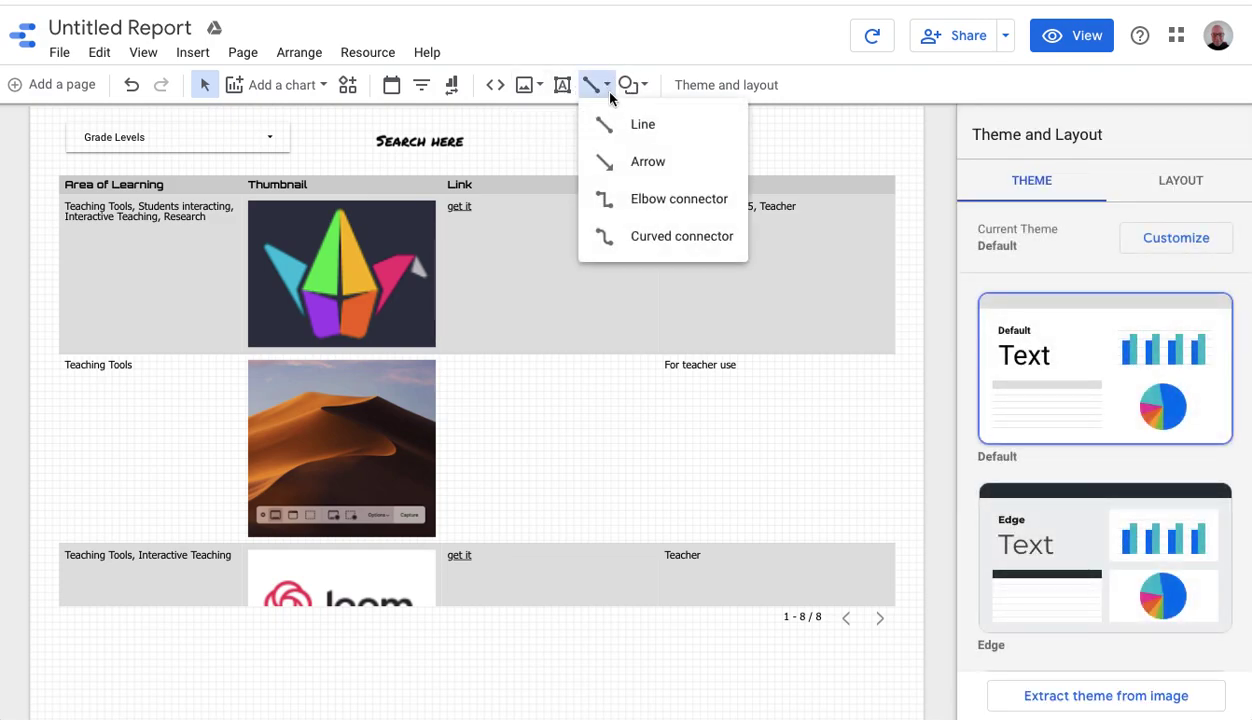
{"action": "left_click", "coordinate": [647, 240]}
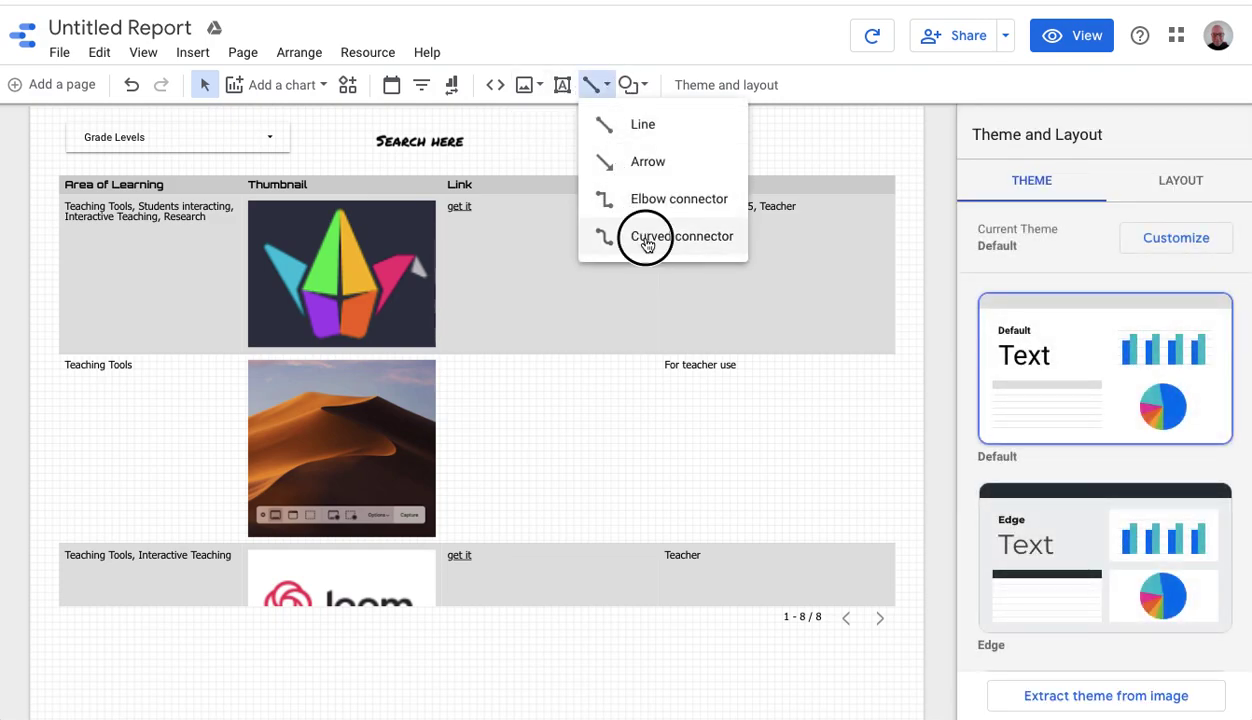
{"action": "left_click_drag", "start_coordinate": [478, 124], "coordinate": [295, 136]}
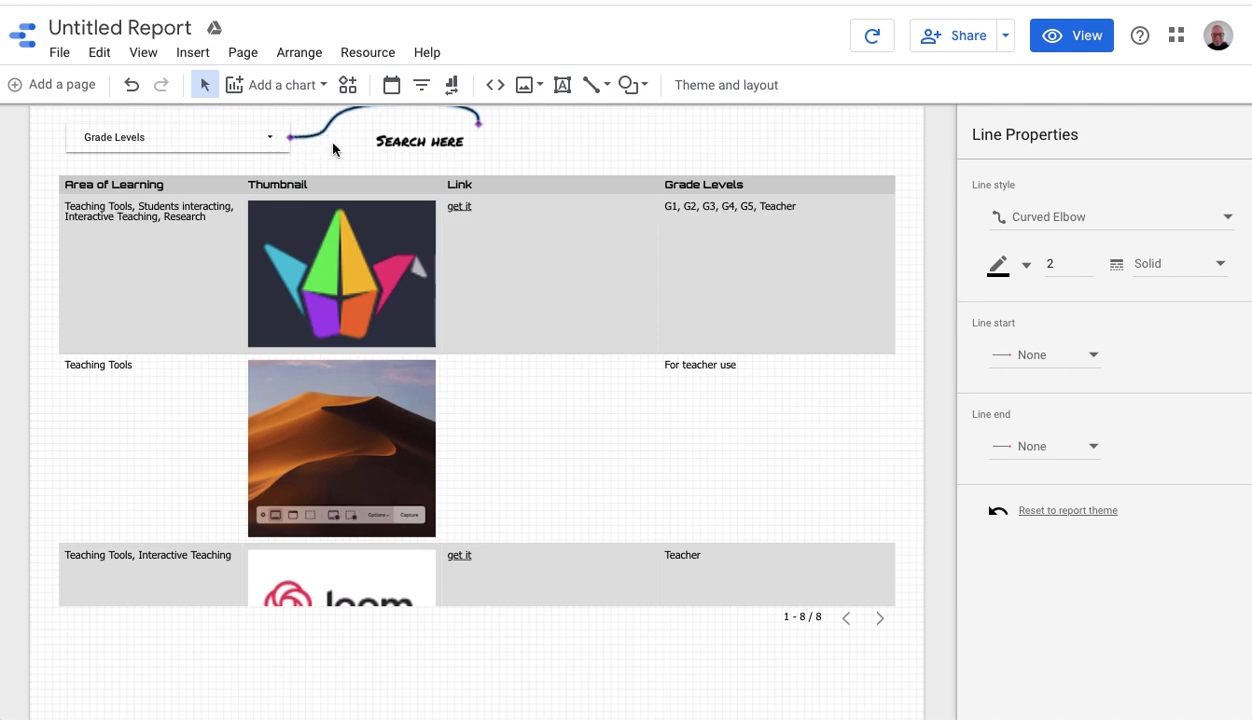
Give the connector a Pointer line end so the arrowhead sits at the filter
{"action": "scroll", "coordinate": [333, 149], "scroll_direction": "up", "scroll_amount": 2}
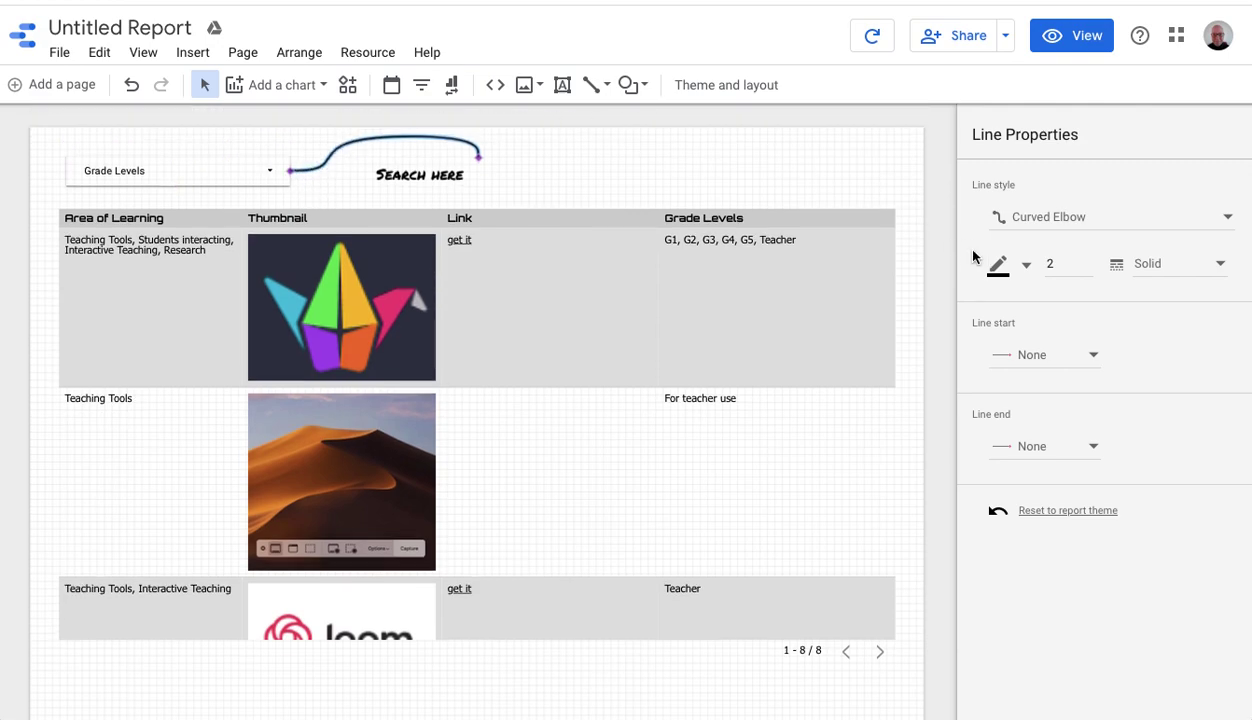
{"action": "left_click", "coordinate": [1075, 446]}
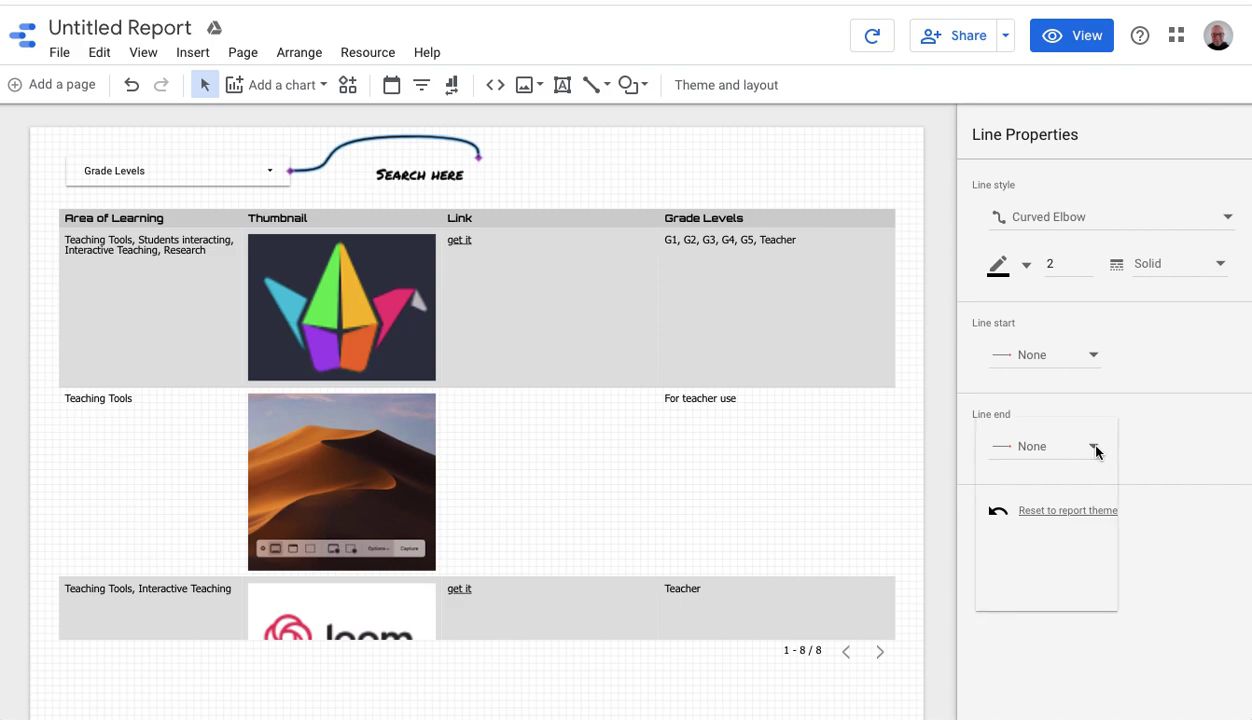
{"action": "left_click", "coordinate": [1038, 580]}
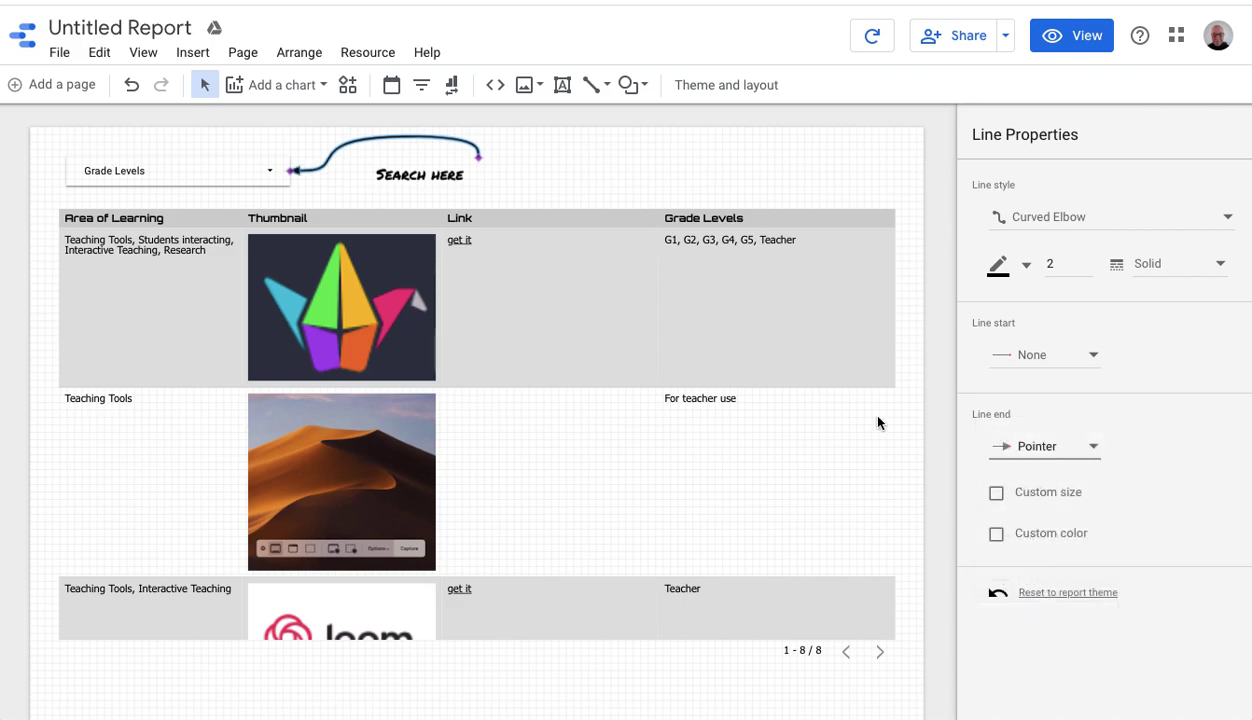
{"action": "left_click", "coordinate": [698, 166]}
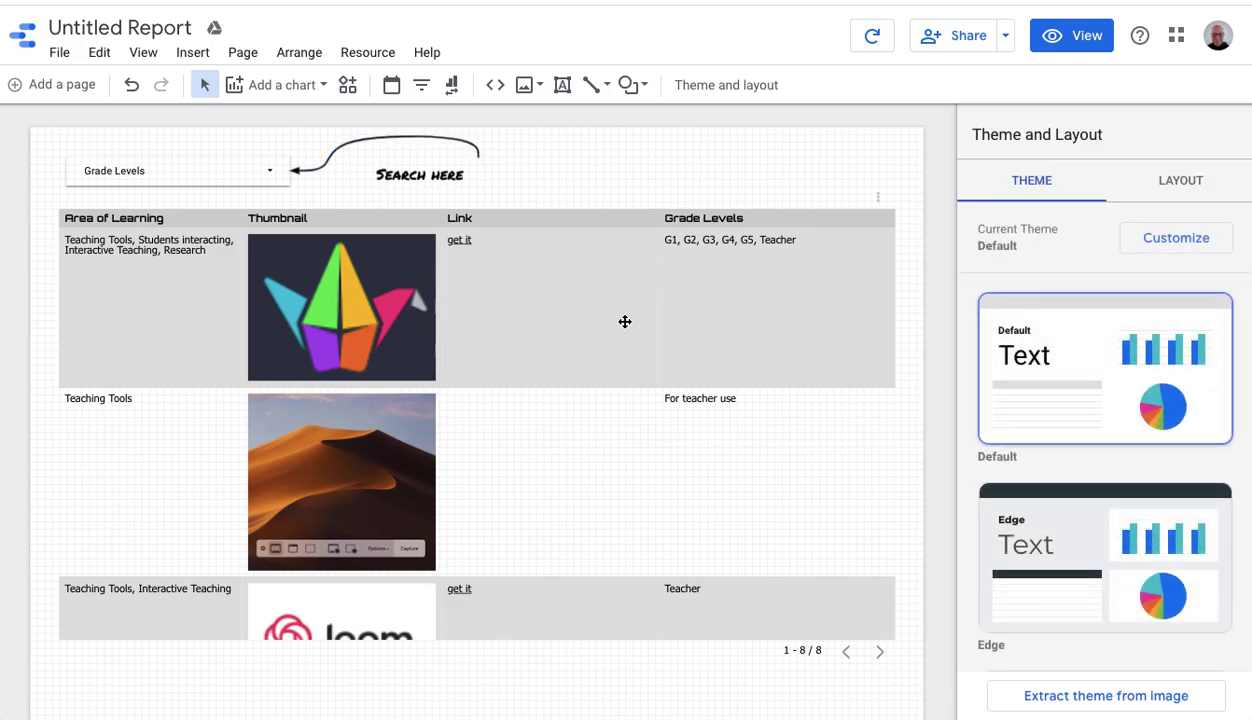
Add a pie chart below the responses table
{"action": "scroll", "coordinate": [625, 321], "scroll_direction": "down", "scroll_amount": 5}
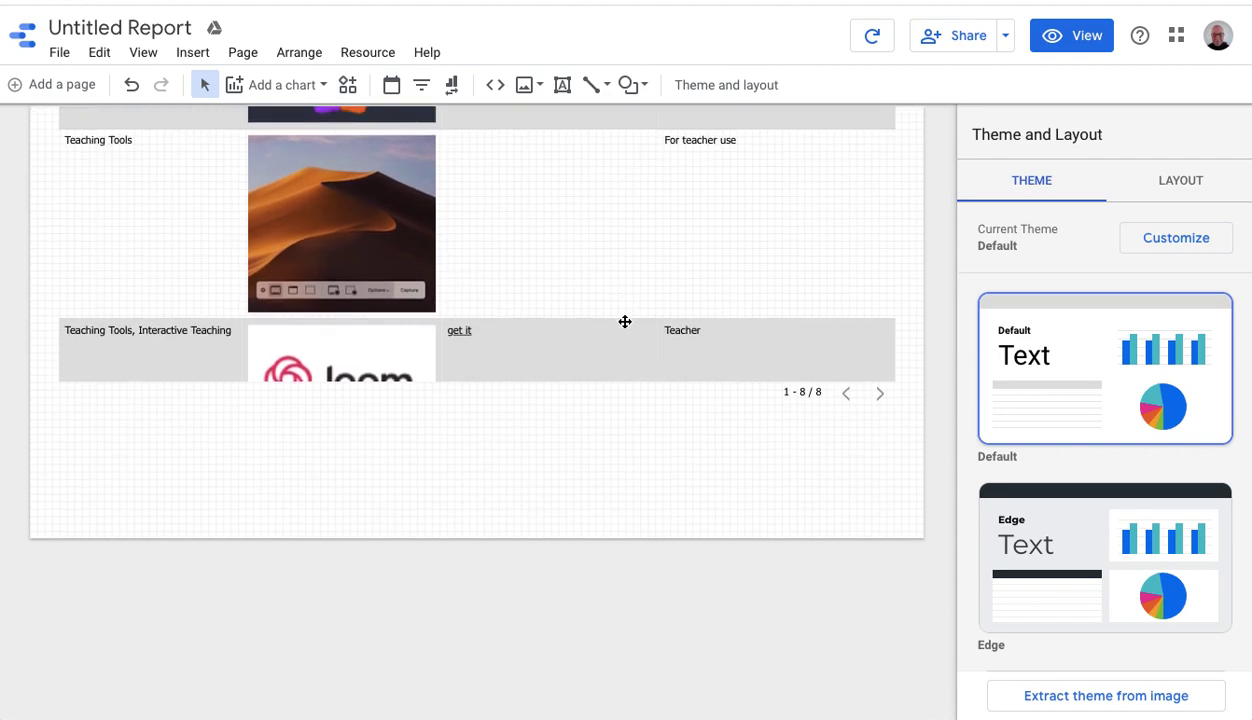
{"action": "scroll", "coordinate": [625, 321], "scroll_direction": "up", "scroll_amount": 2}
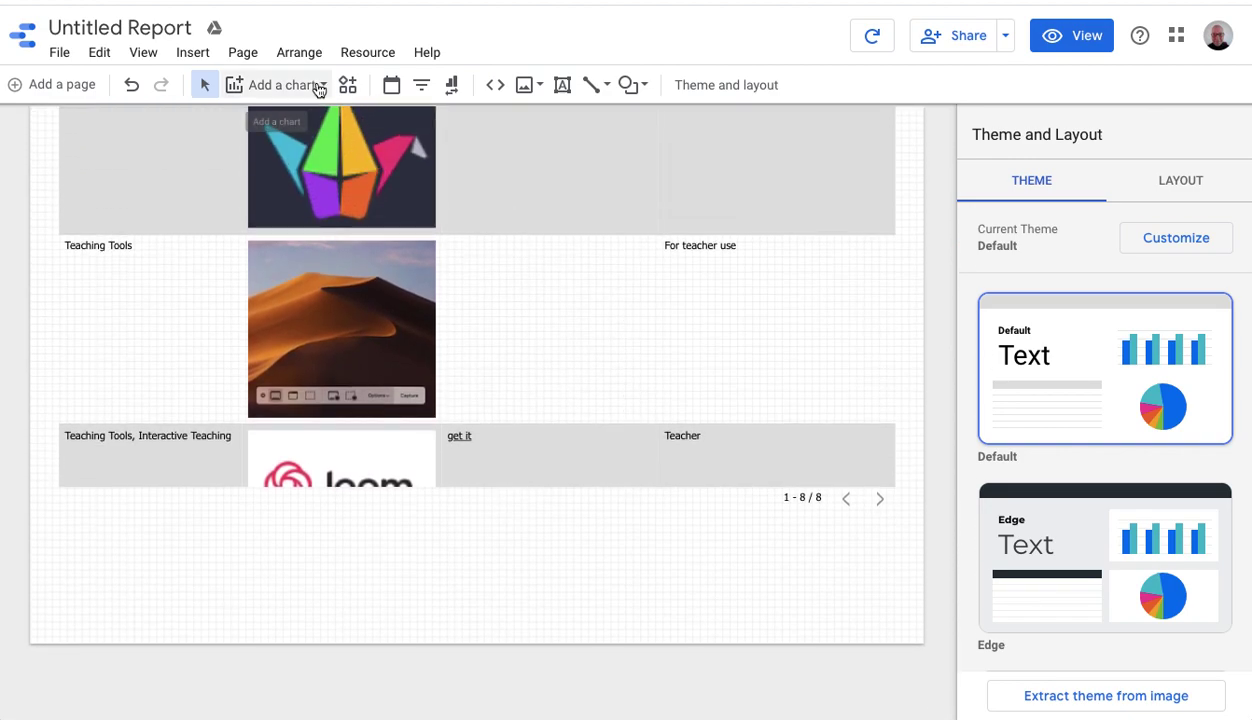
{"action": "left_click", "coordinate": [320, 85]}
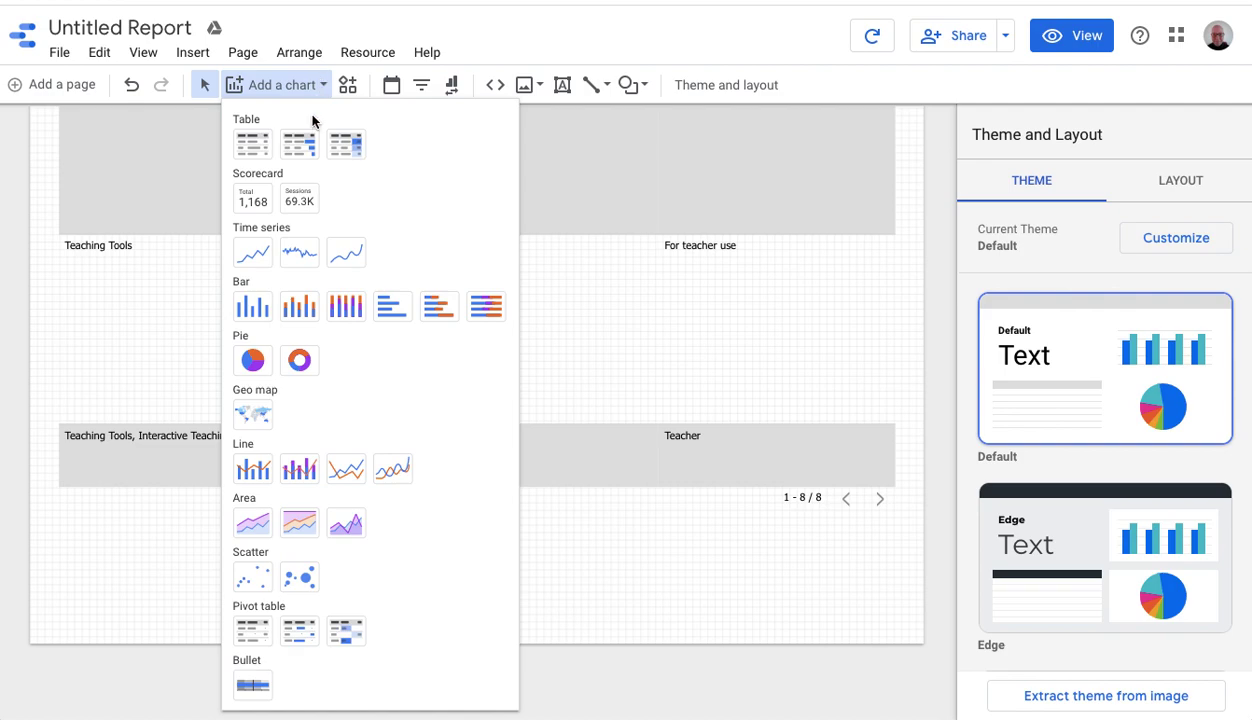
{"action": "left_click", "coordinate": [251, 360]}
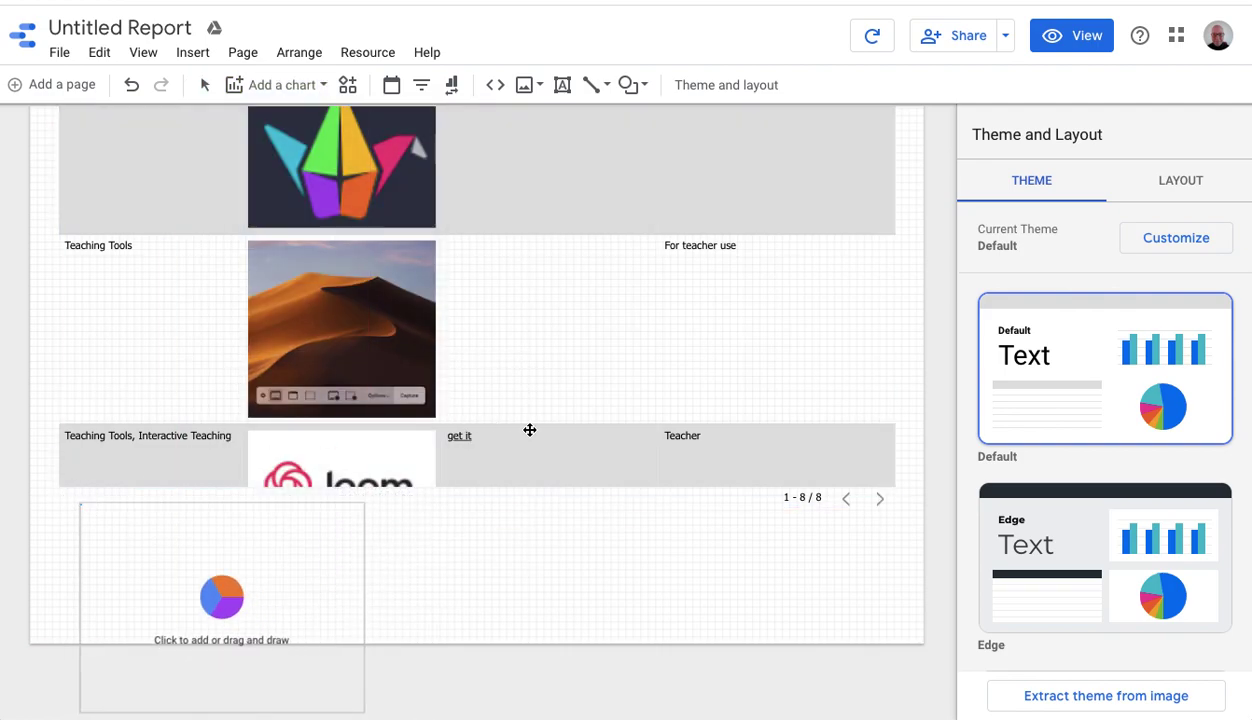
{"action": "left_click", "coordinate": [515, 487]}
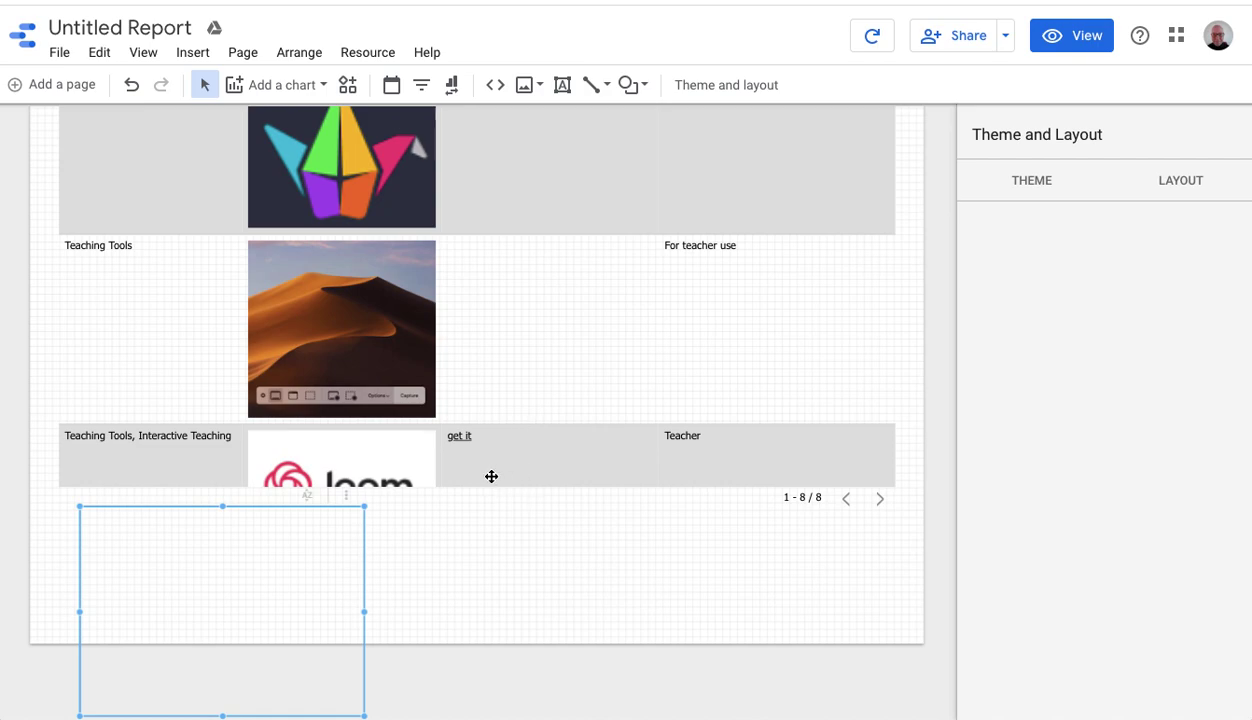
Shorten the table, move the pie up beneath it, and set its dimension to Area of Learning
{"action": "left_click", "coordinate": [491, 476]}
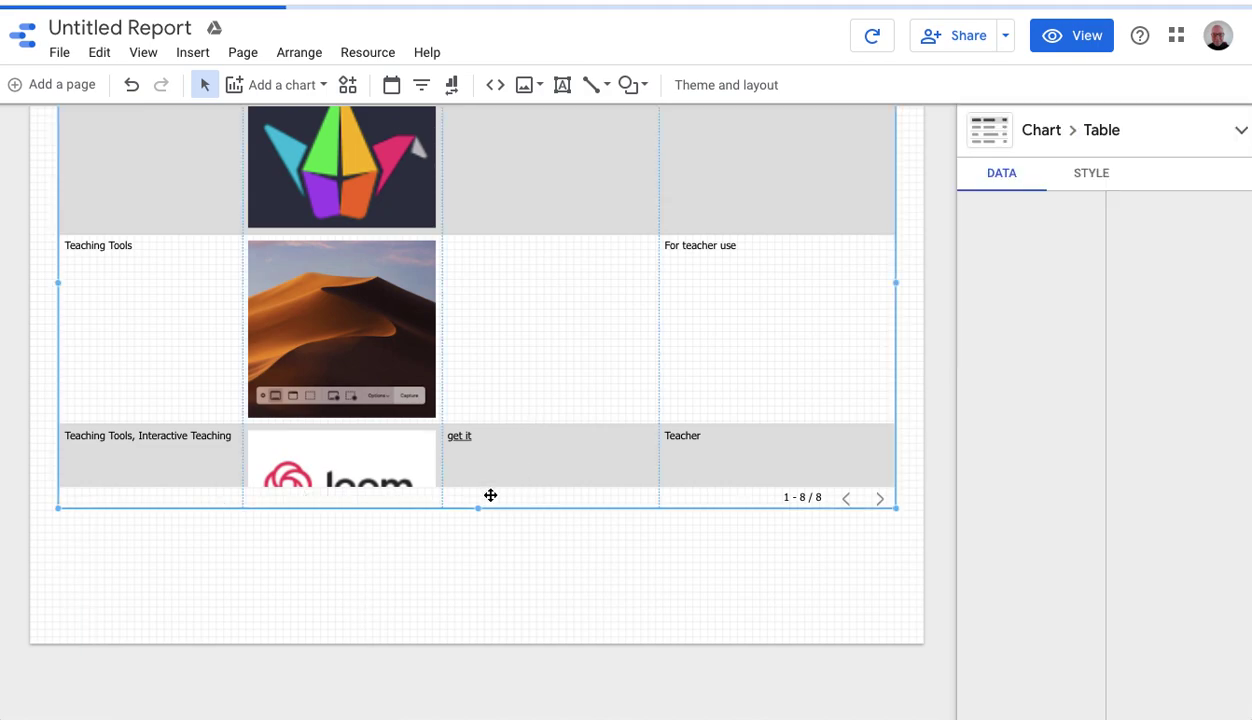
{"action": "left_click_drag", "start_coordinate": [480, 512], "coordinate": [481, 271]}
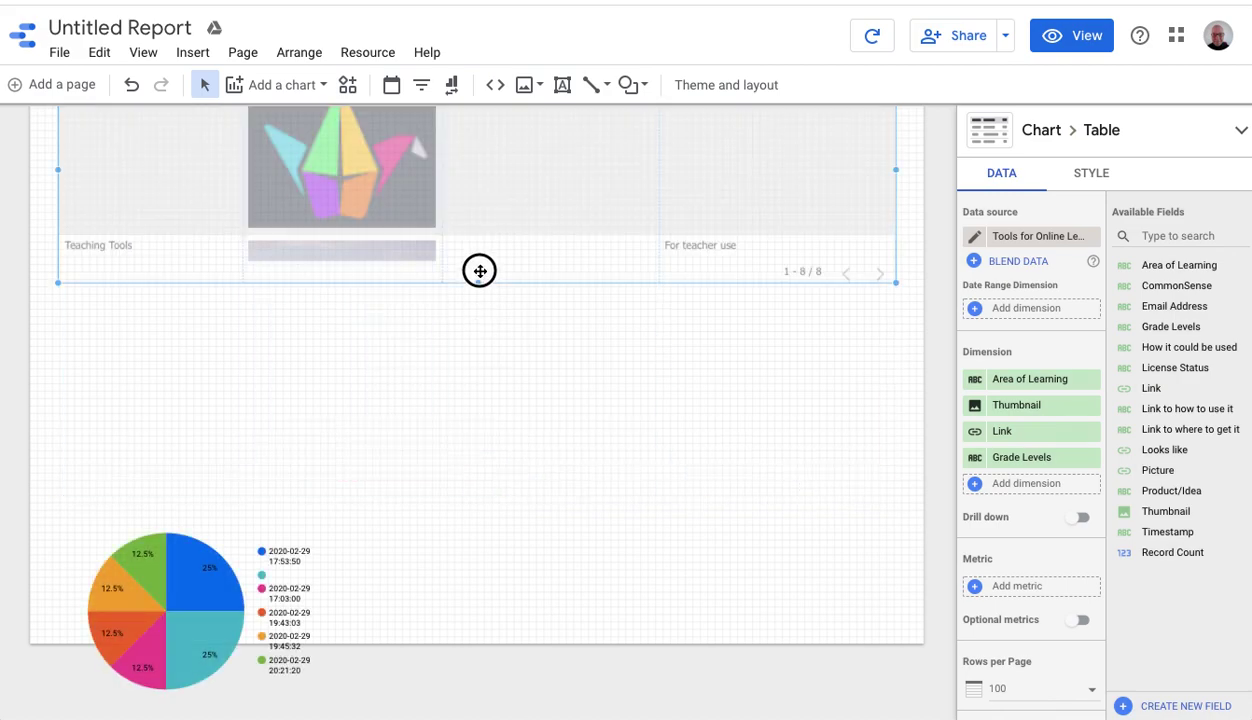
{"action": "left_click_drag", "start_coordinate": [179, 595], "coordinate": [200, 412]}
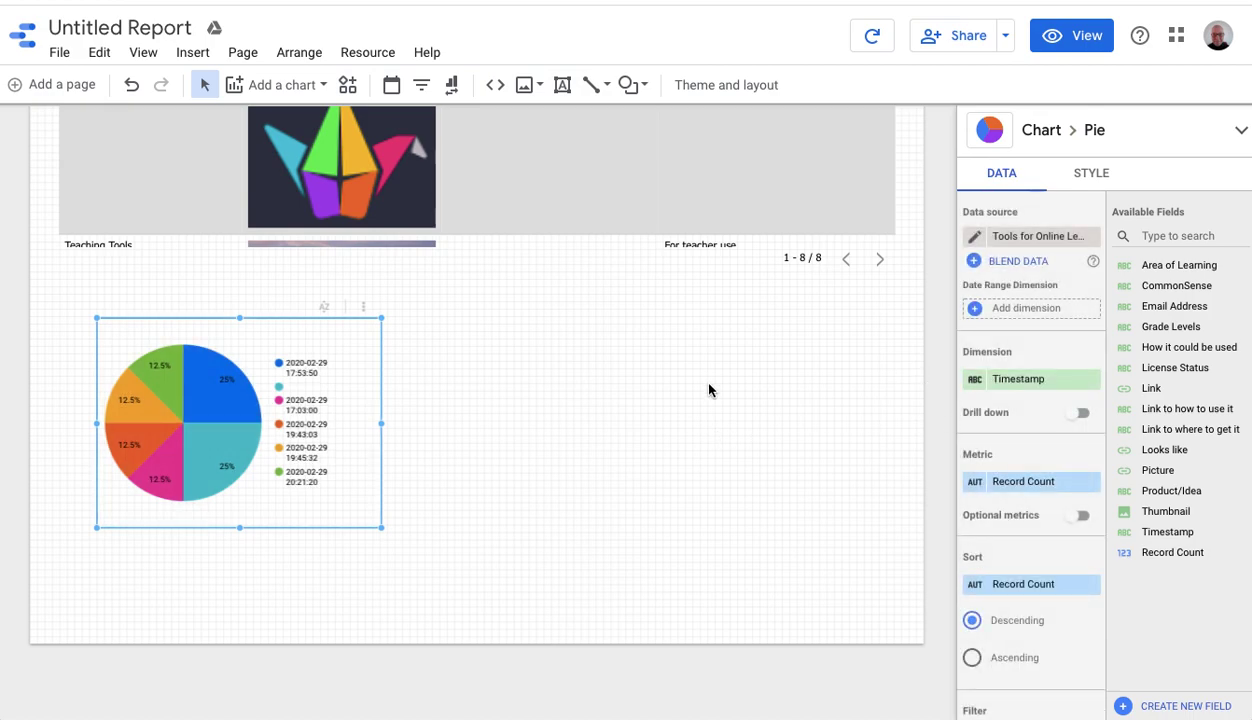
{"action": "left_click", "coordinate": [1012, 380]}
{"action": "left_click", "coordinate": [1017, 447]}
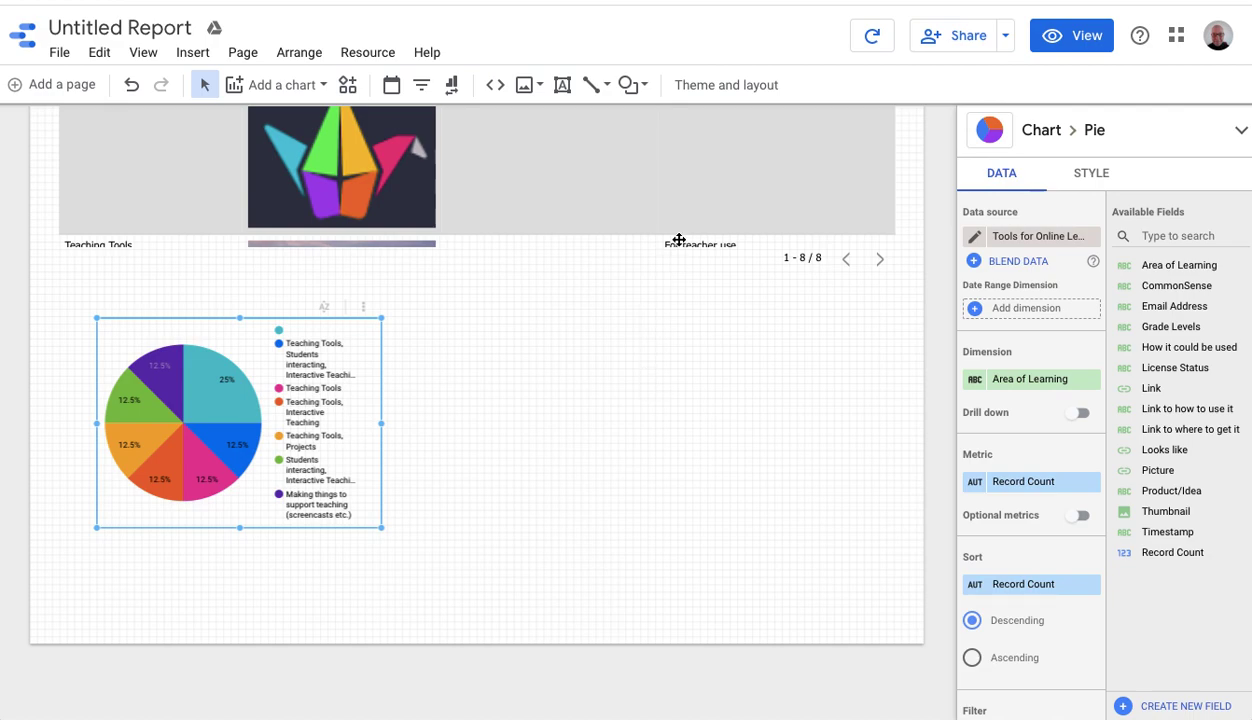
Preview the finished report in view mode and scroll through the table rows
{"action": "left_click", "coordinate": [1081, 40]}
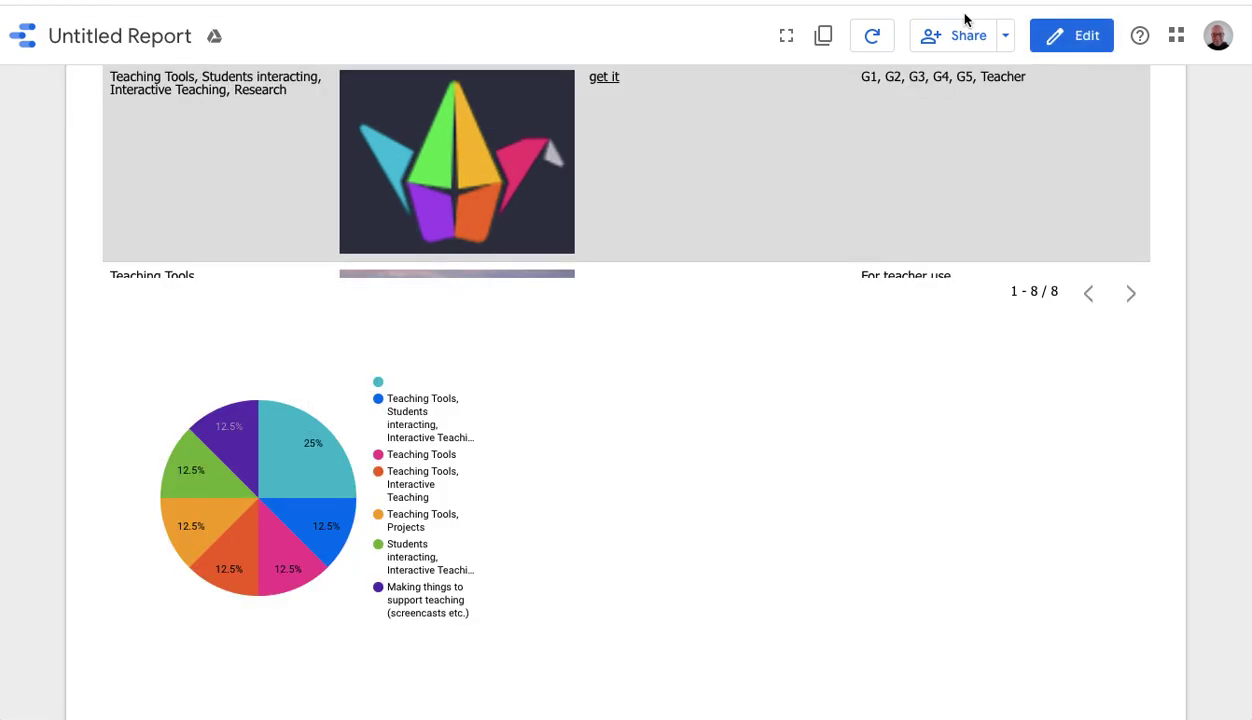
{"action": "scroll", "coordinate": [905, 267], "scroll_direction": "up", "scroll_amount": 3}
{"action": "scroll", "coordinate": [903, 270], "scroll_direction": "down", "scroll_amount": 4}
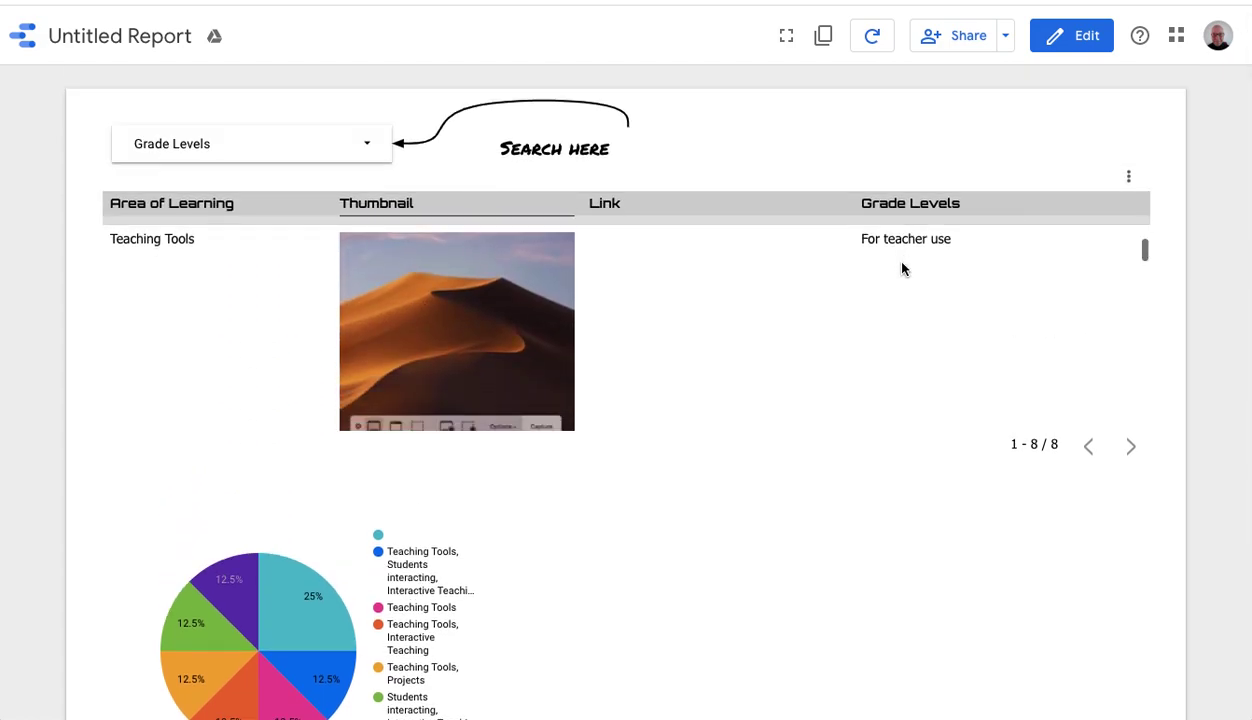
{"action": "scroll", "coordinate": [903, 268], "scroll_direction": "down", "scroll_amount": 1}
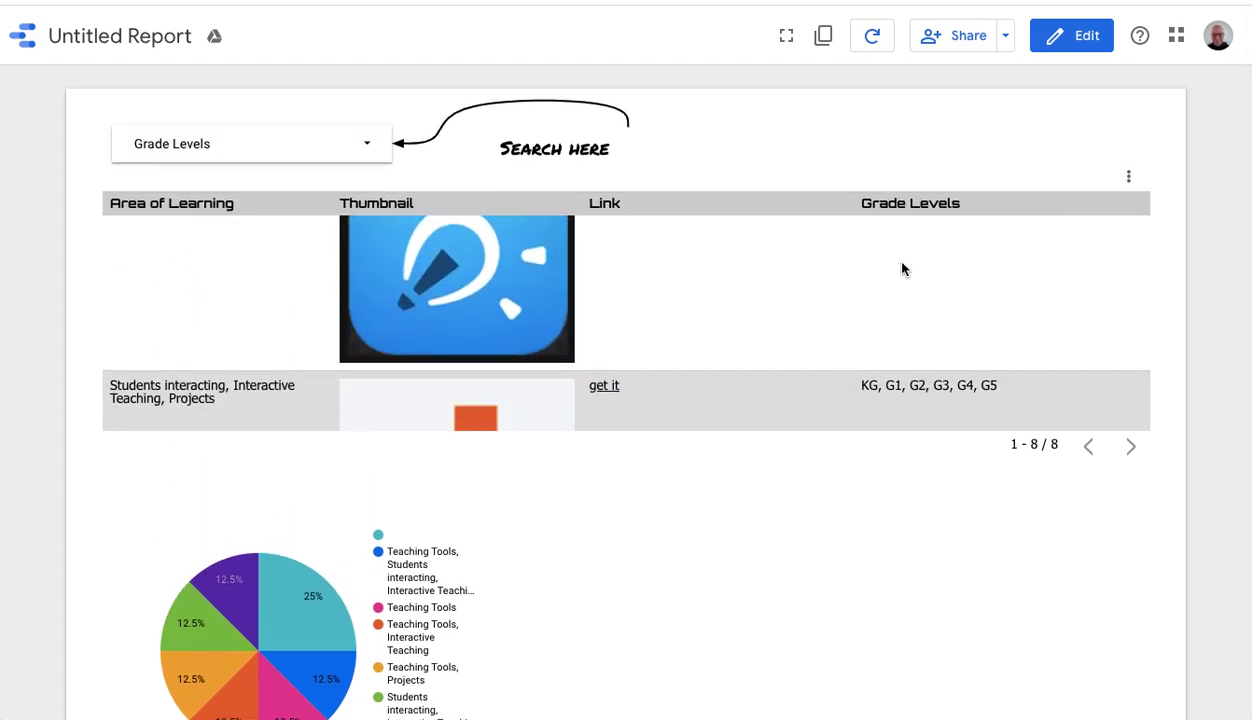